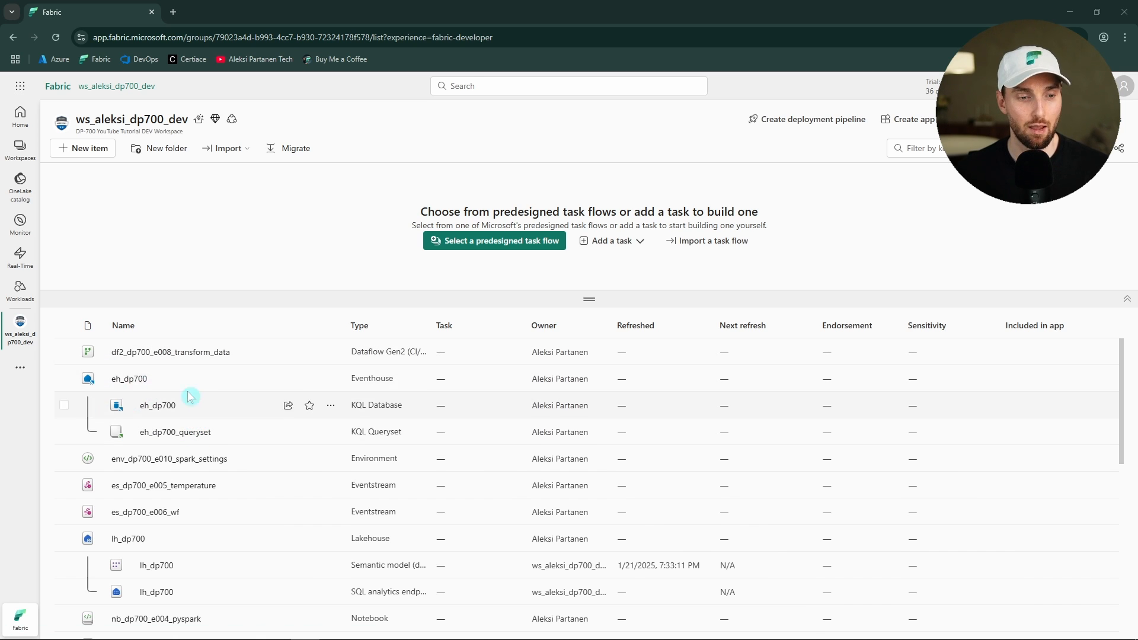
Open the eh_dp700 eventhouse and review its system overview and list of databases
{"action": "left_click", "coordinate": [129, 379]}
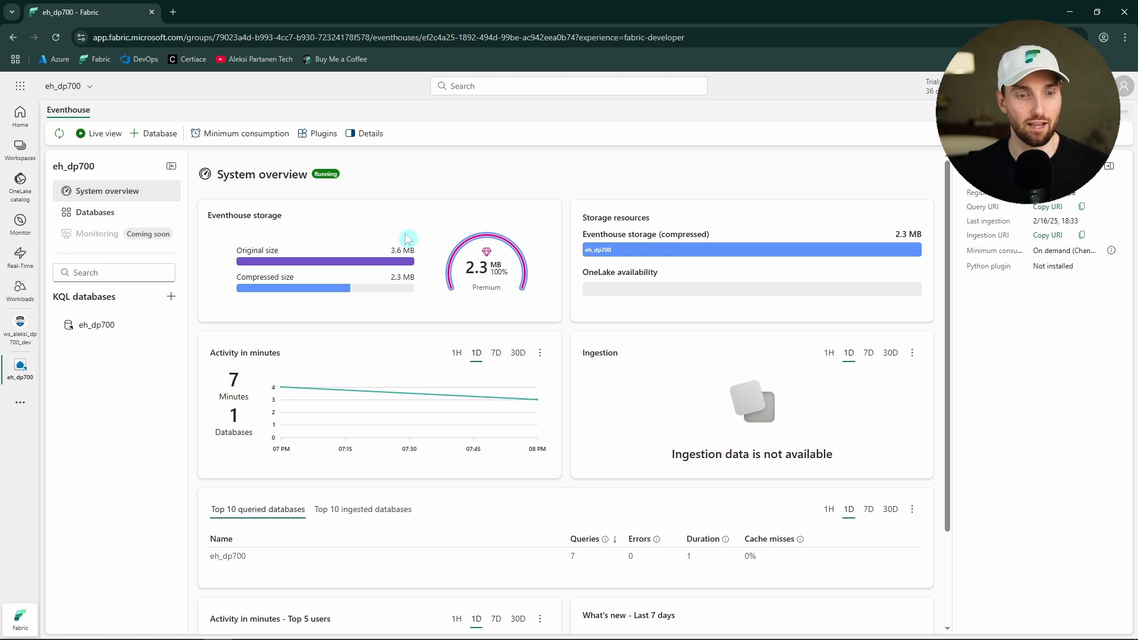
{"action": "scroll", "coordinate": [425, 224], "scroll_direction": "down", "scroll_amount": 2}
{"action": "scroll", "coordinate": [473, 239], "scroll_direction": "up", "scroll_amount": 2}
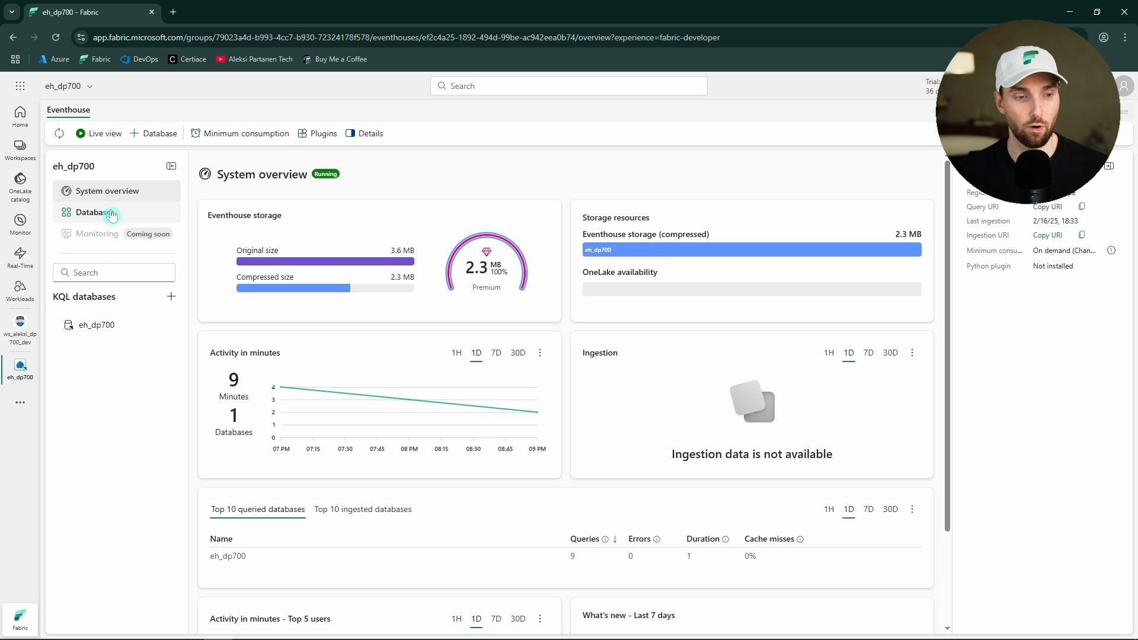
{"action": "left_click", "coordinate": [134, 218]}
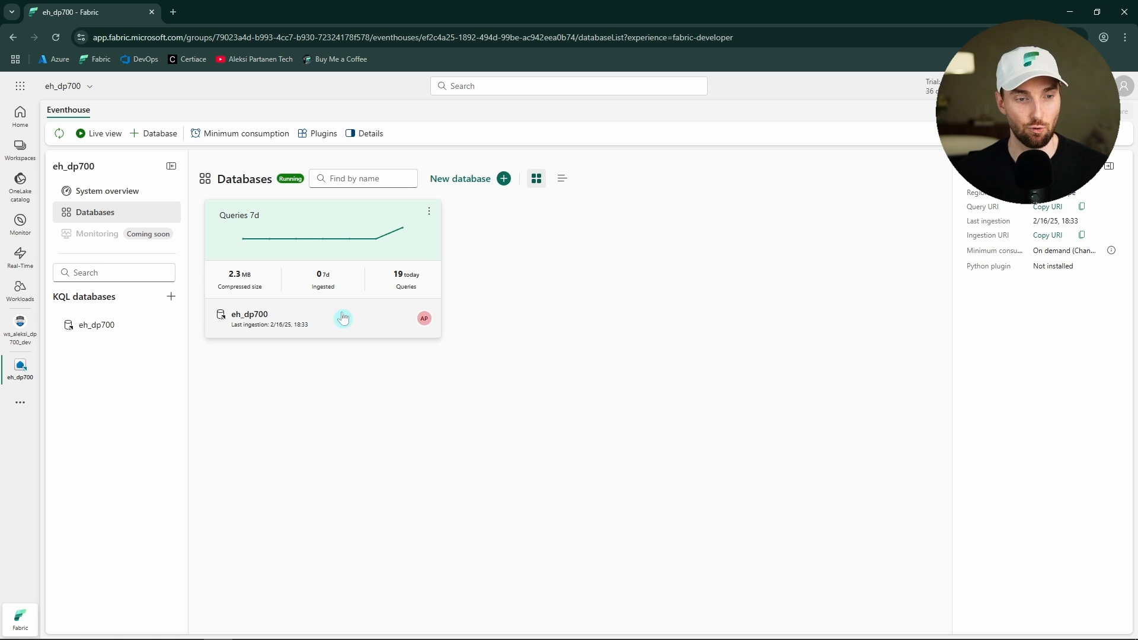
{"action": "left_click", "coordinate": [122, 192]}
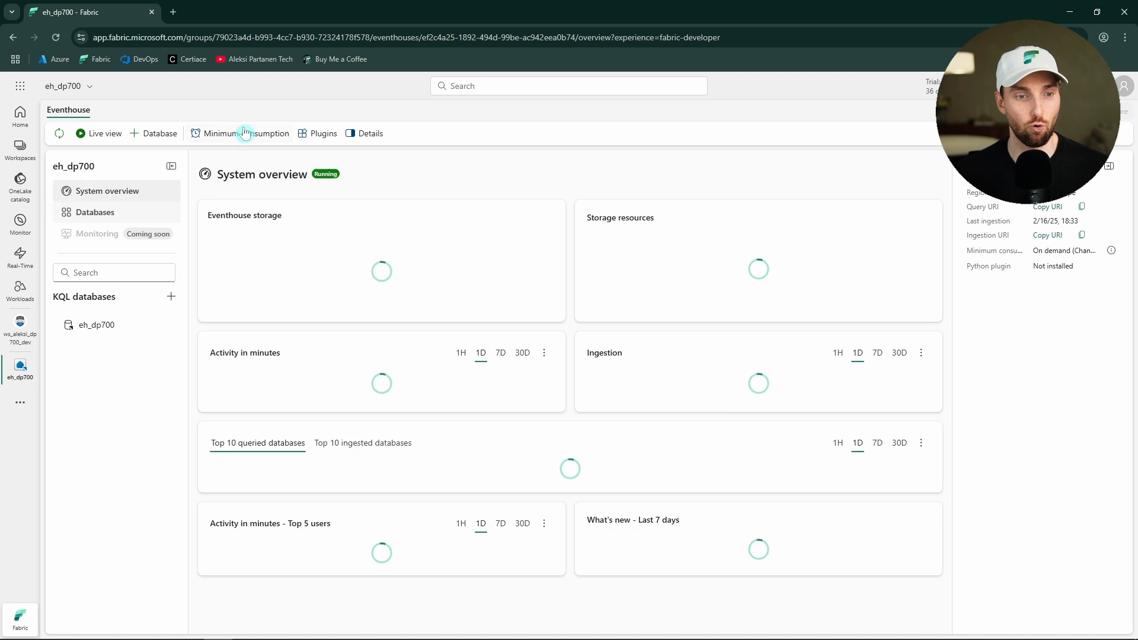
Review the eventhouse's minimum consumption sizes and Python plugin images without changing either setting
{"action": "left_click", "coordinate": [241, 135]}
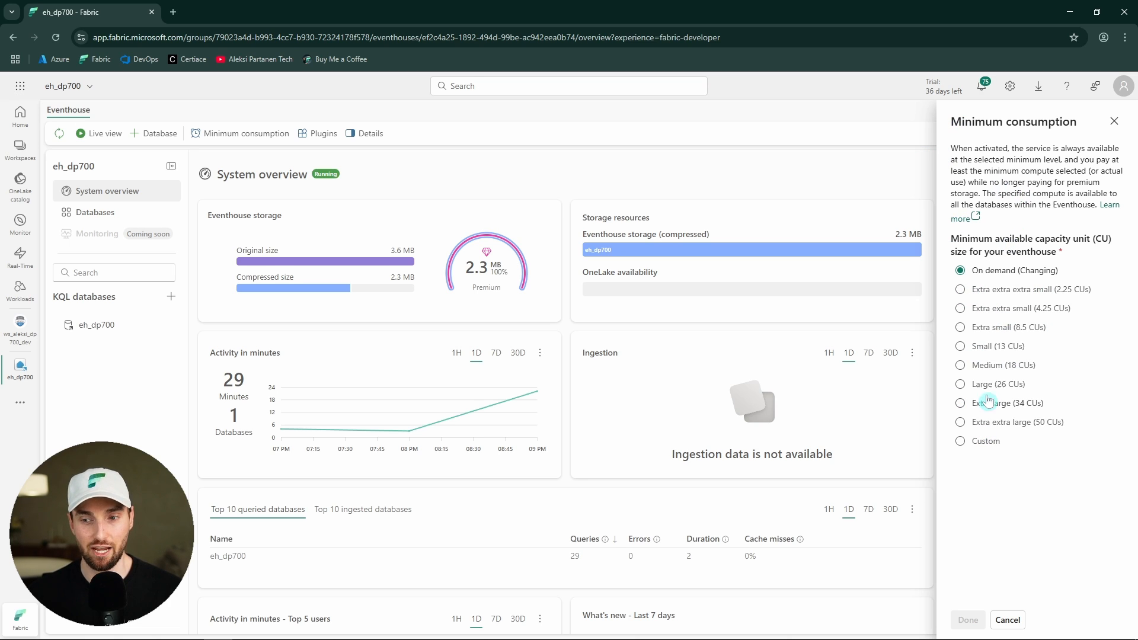
{"action": "left_click", "coordinate": [1114, 122]}
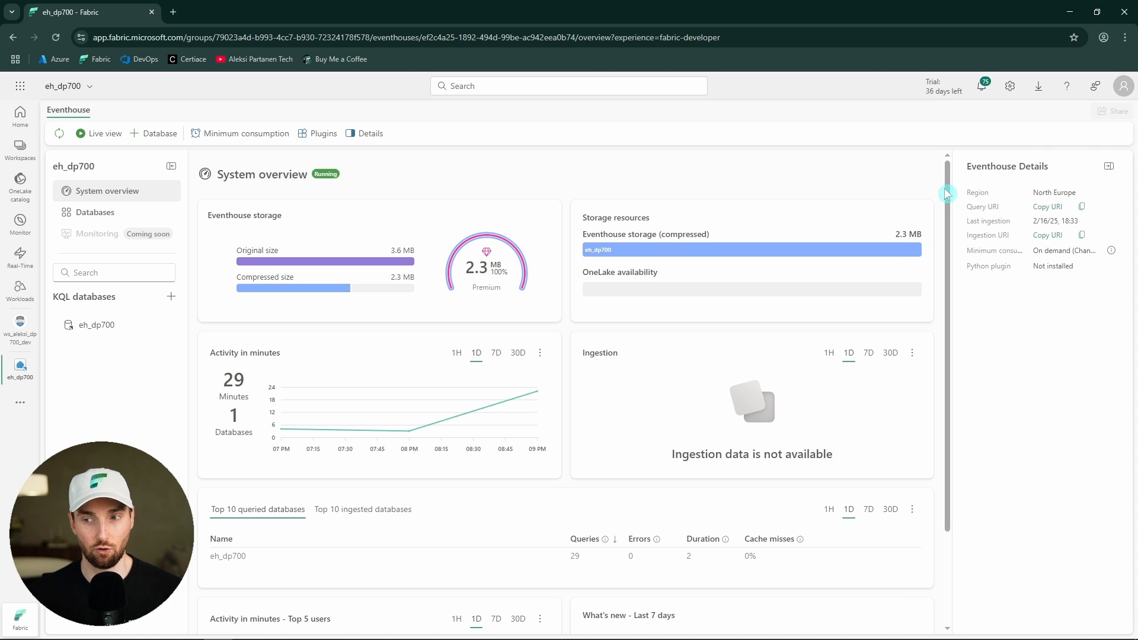
{"action": "left_click", "coordinate": [318, 135]}
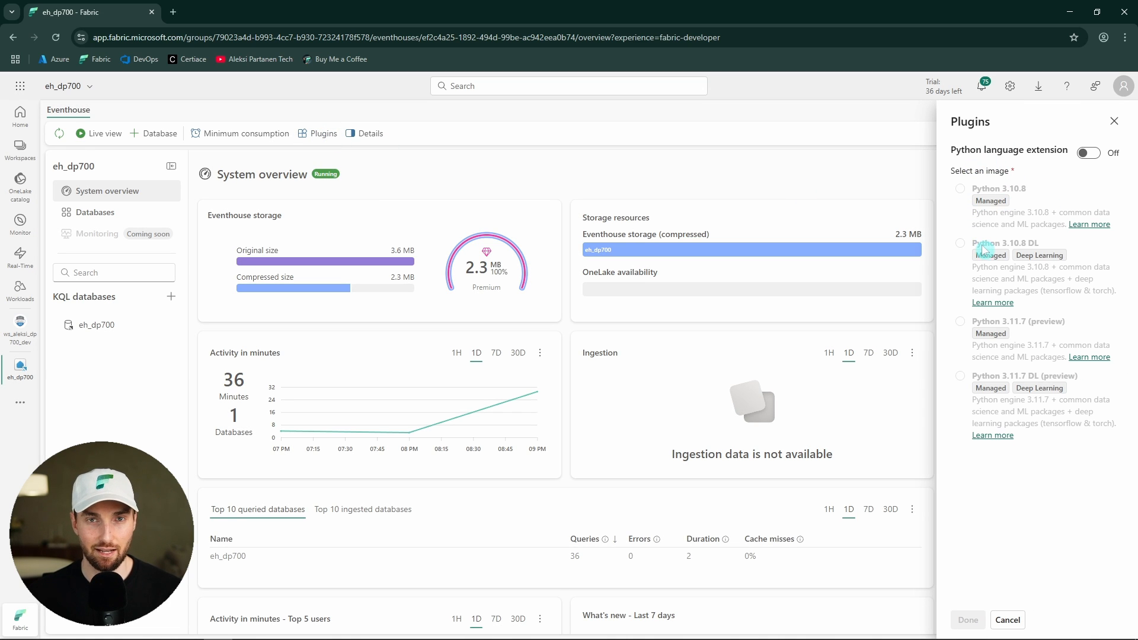
{"action": "left_click", "coordinate": [1115, 122]}
Examine the eventhouse details, including the region, query URI, ingestion URI and Python plugin entries
{"action": "left_click", "coordinate": [371, 135]}
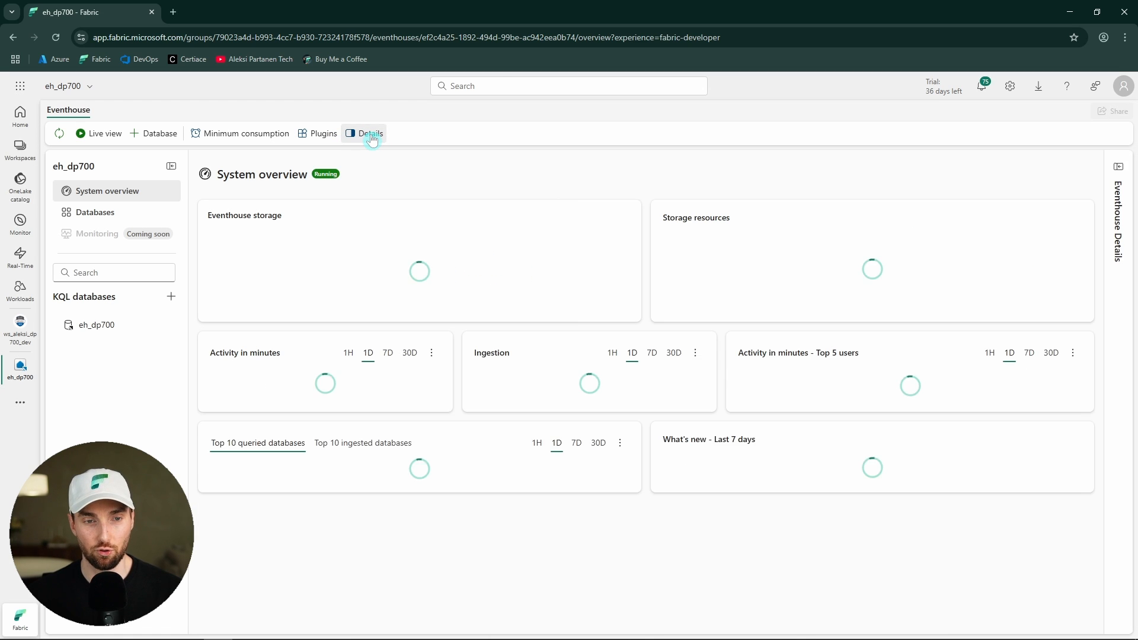
{"action": "left_click", "coordinate": [372, 135]}
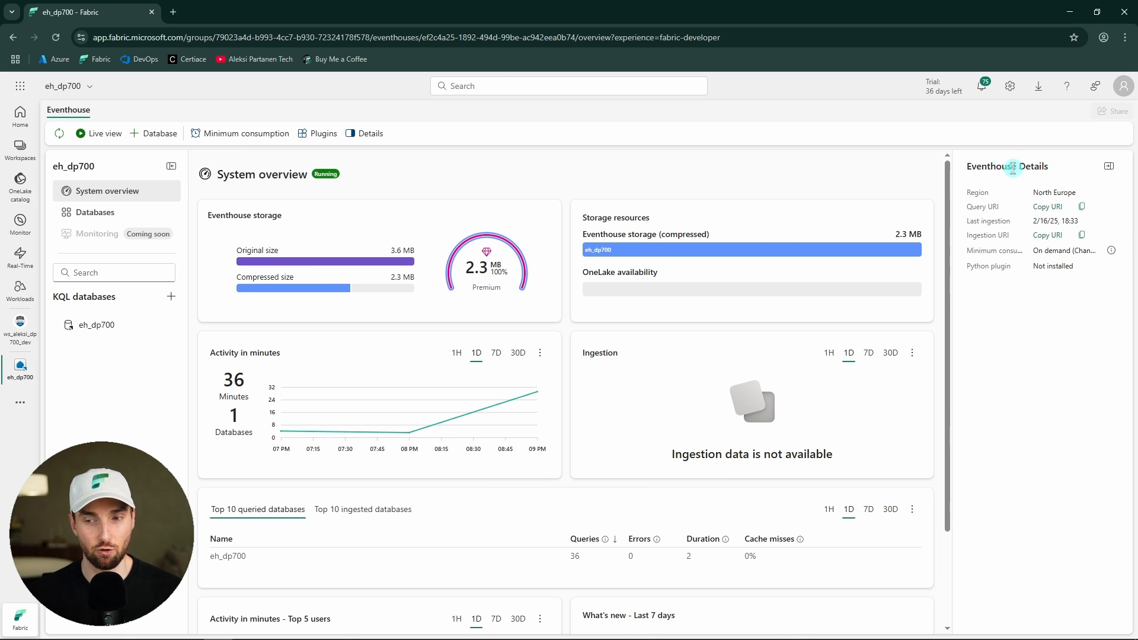
{"action": "left_click_drag", "start_coordinate": [1005, 206], "coordinate": [959, 207]}
{"action": "left_click", "coordinate": [1011, 215]}
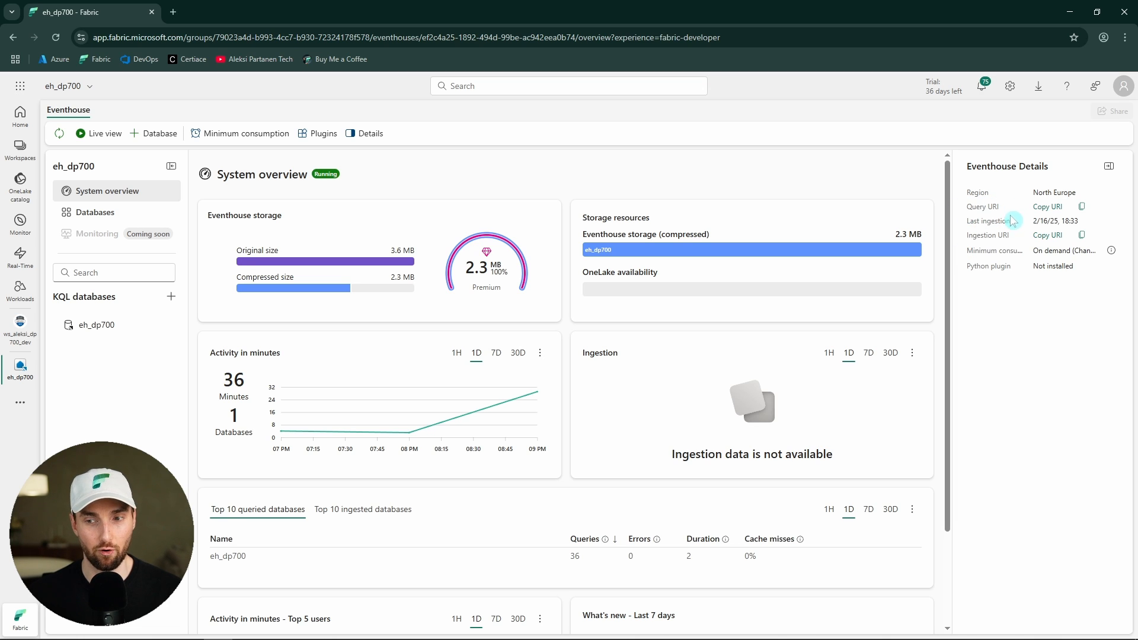
{"action": "left_click_drag", "start_coordinate": [1015, 235], "coordinate": [959, 235]}
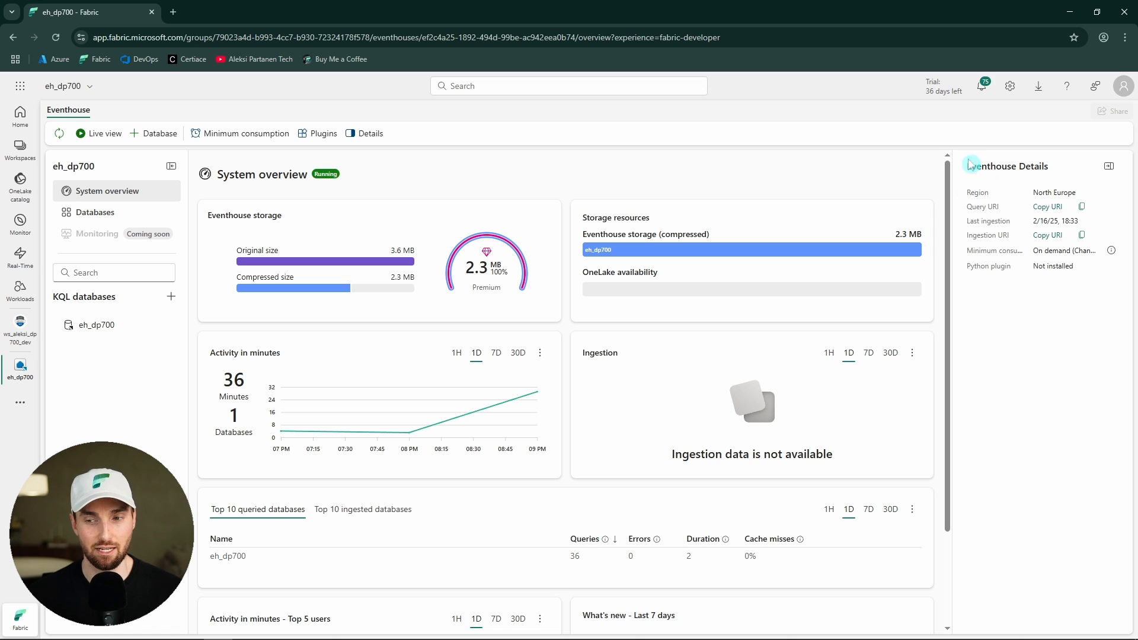
{"action": "left_click_drag", "start_coordinate": [964, 192], "coordinate": [1085, 200]}
{"action": "left_click", "coordinate": [1034, 322]}
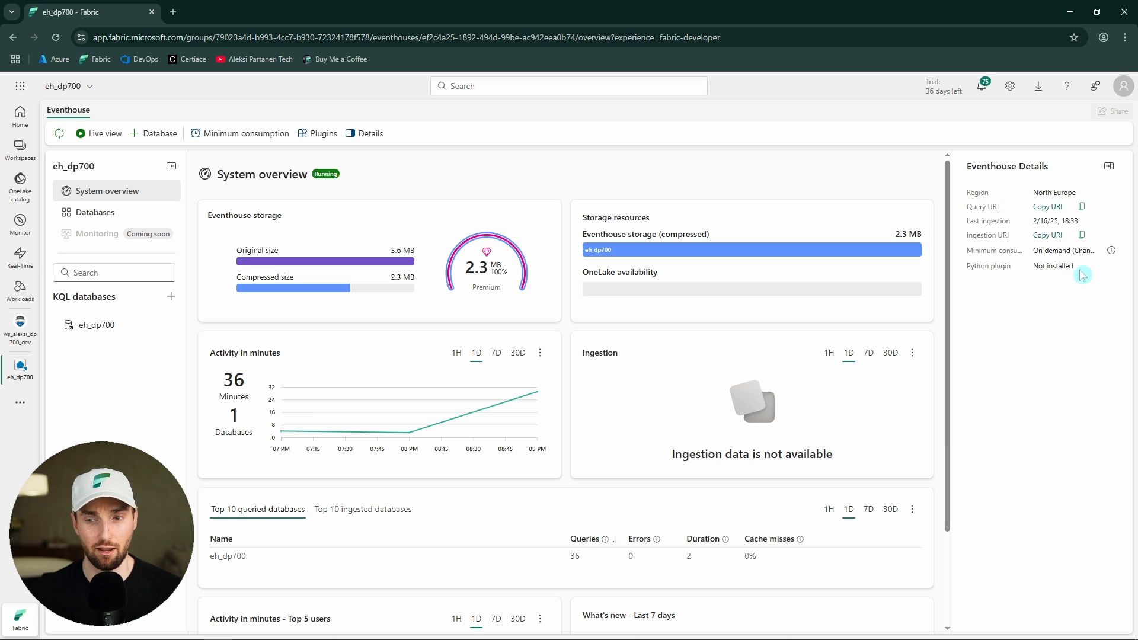
{"action": "left_click_drag", "start_coordinate": [1081, 270], "coordinate": [960, 269]}
{"action": "left_click", "coordinate": [1055, 279]}
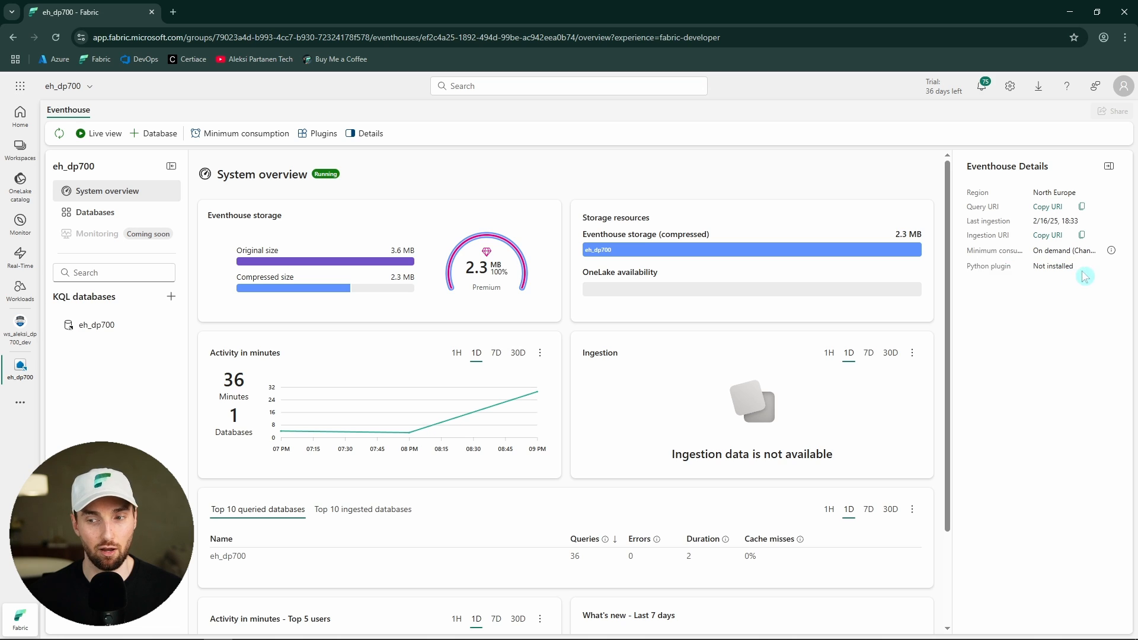
{"action": "left_click_drag", "start_coordinate": [1082, 271], "coordinate": [965, 266]}
{"action": "left_click", "coordinate": [1030, 288]}
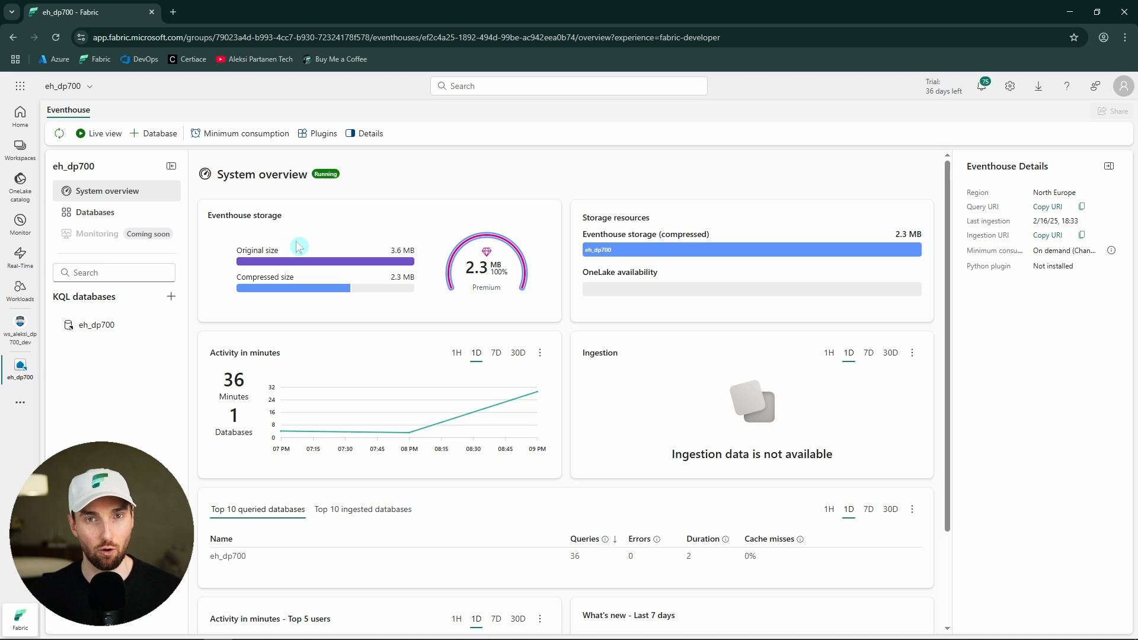
Open the eh_dp700 KQL database and review its overview and the available sources for getting data
{"action": "left_click", "coordinate": [133, 328]}
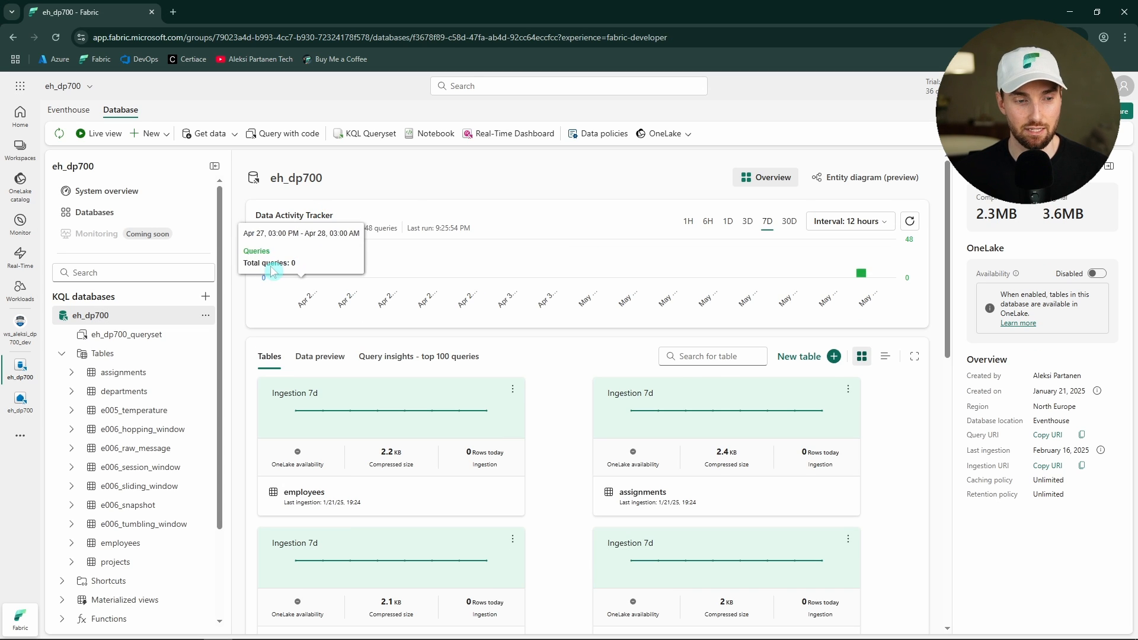
{"action": "scroll", "coordinate": [172, 367], "scroll_direction": "down", "scroll_amount": 1}
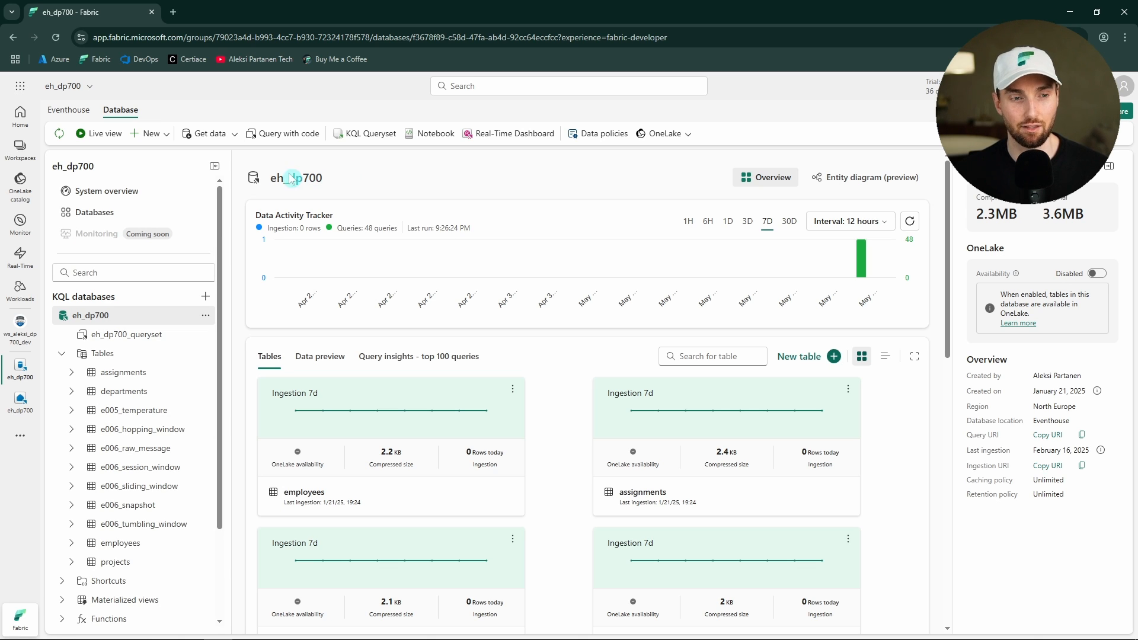
{"action": "left_click", "coordinate": [235, 136]}
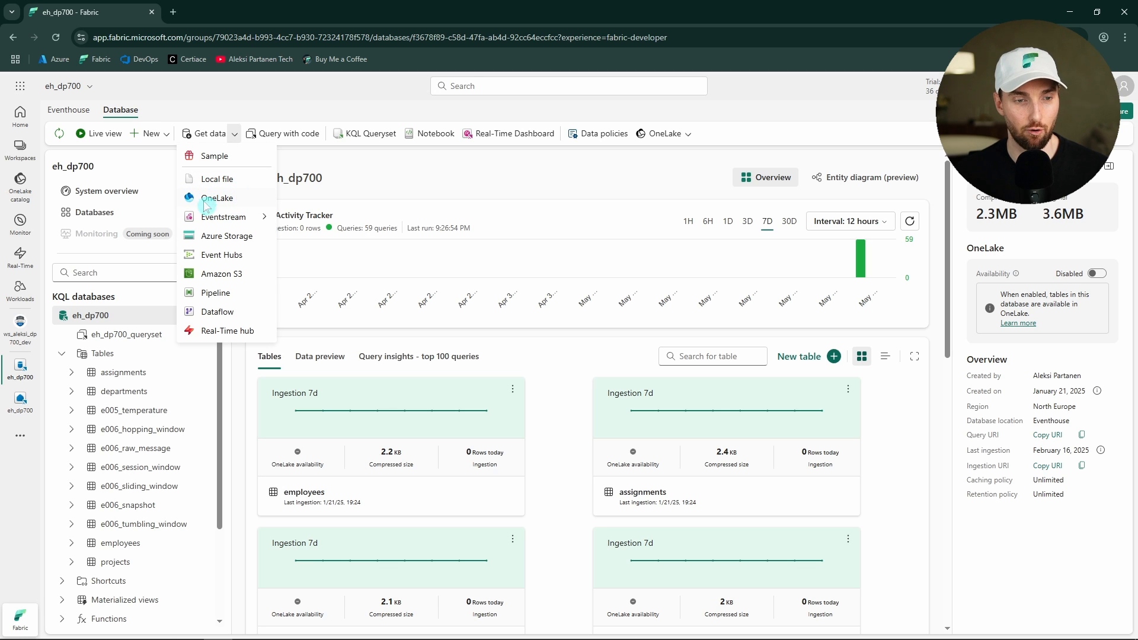
{"action": "mouse_move", "coordinate": [216, 222]}
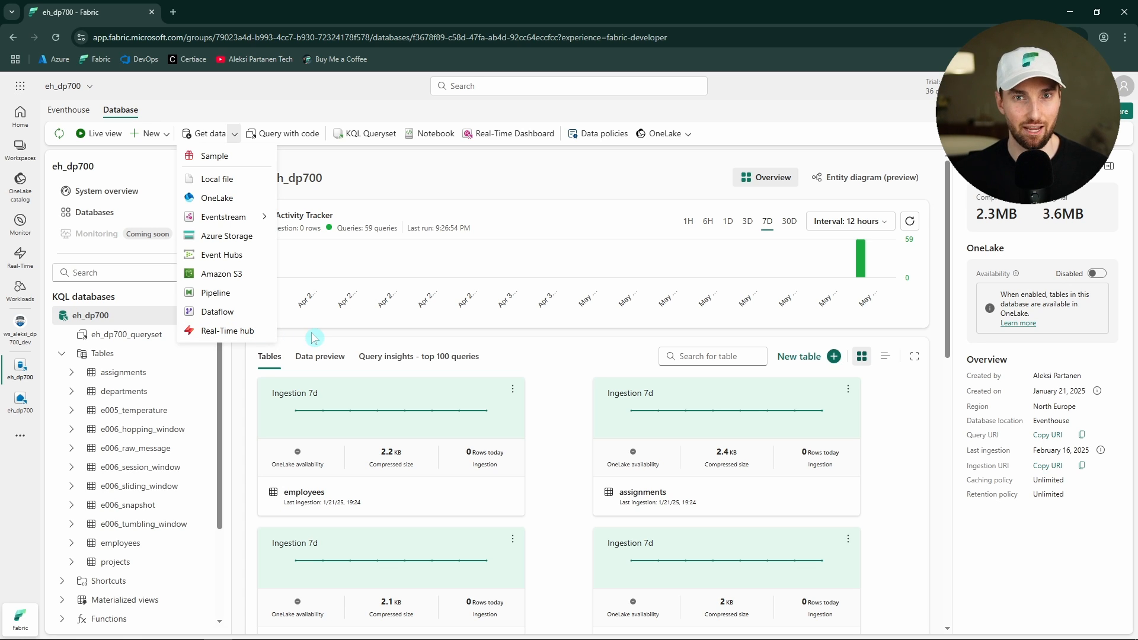
{"action": "left_click", "coordinate": [355, 181]}
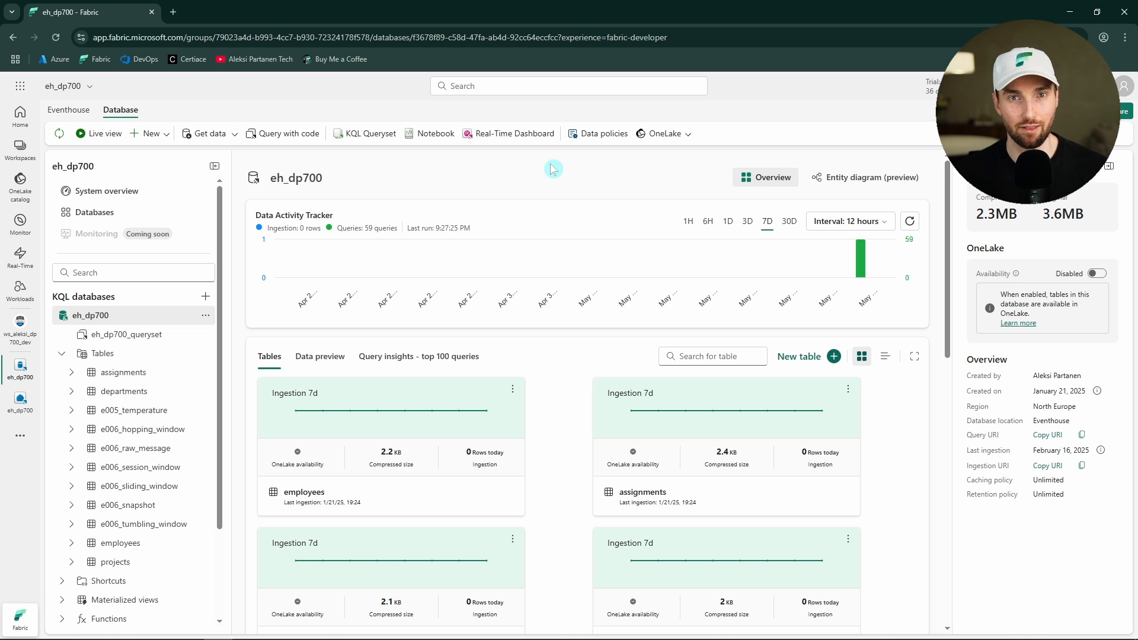
Review the KQL database's retention and caching policies and its OneLake availability options without changing them
{"action": "left_click", "coordinate": [601, 136]}
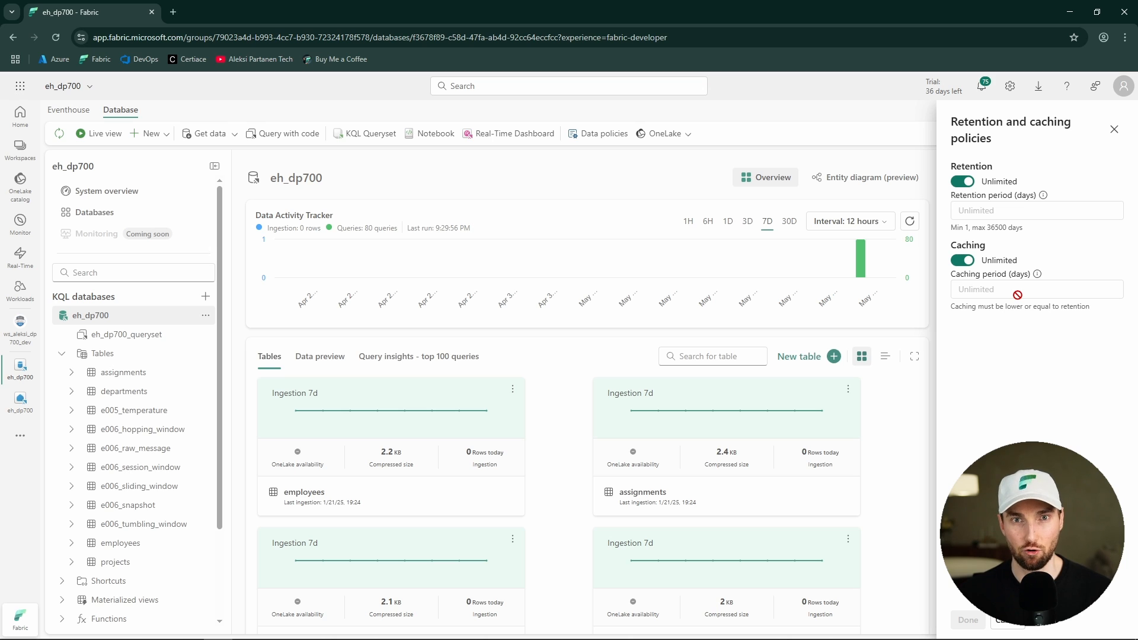
{"action": "left_click", "coordinate": [1015, 622]}
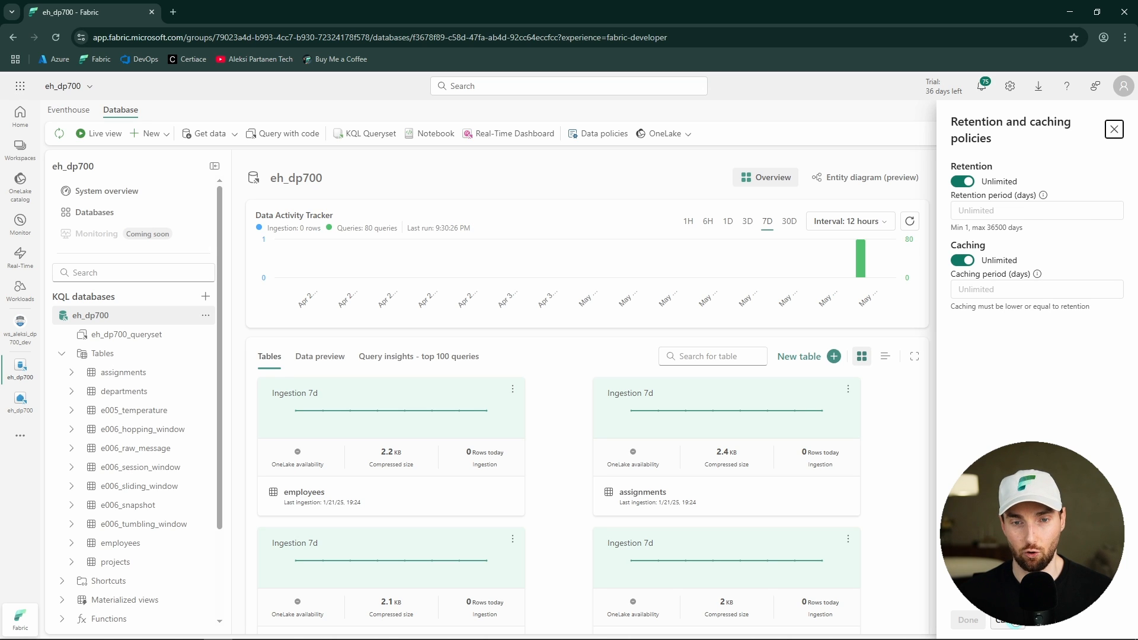
{"action": "left_click", "coordinate": [689, 135]}
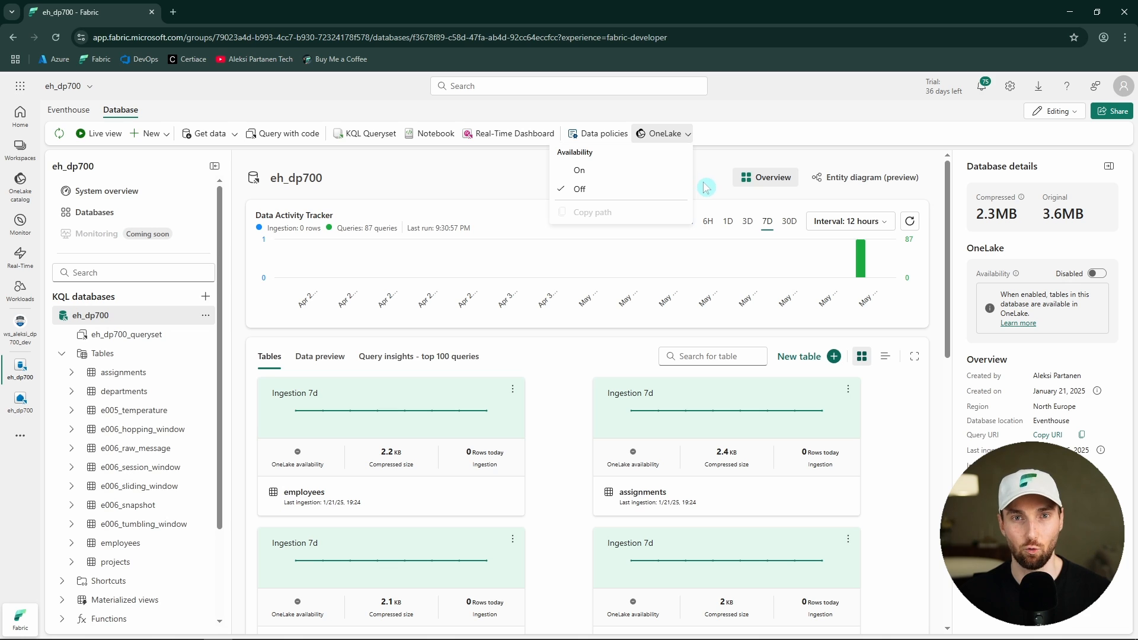
Look through the KQL database's object tree and the internal and external sources offered for a new shortcut
{"action": "left_click_drag", "start_coordinate": [221, 223], "coordinate": [214, 287]}
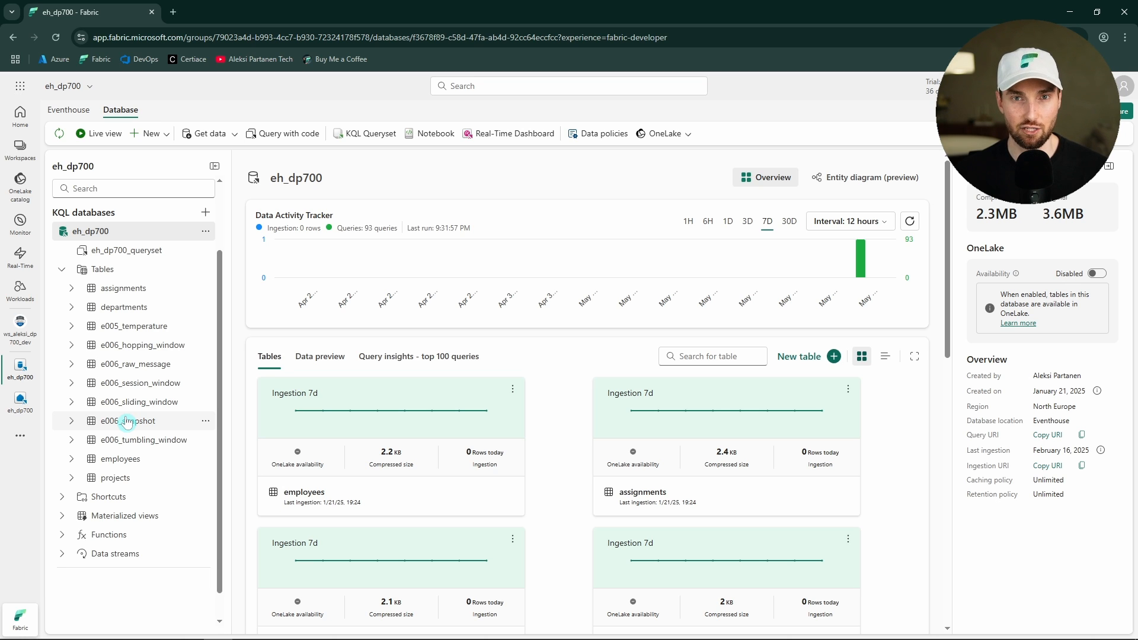
{"action": "scroll", "coordinate": [137, 445], "scroll_direction": "down", "scroll_amount": 1}
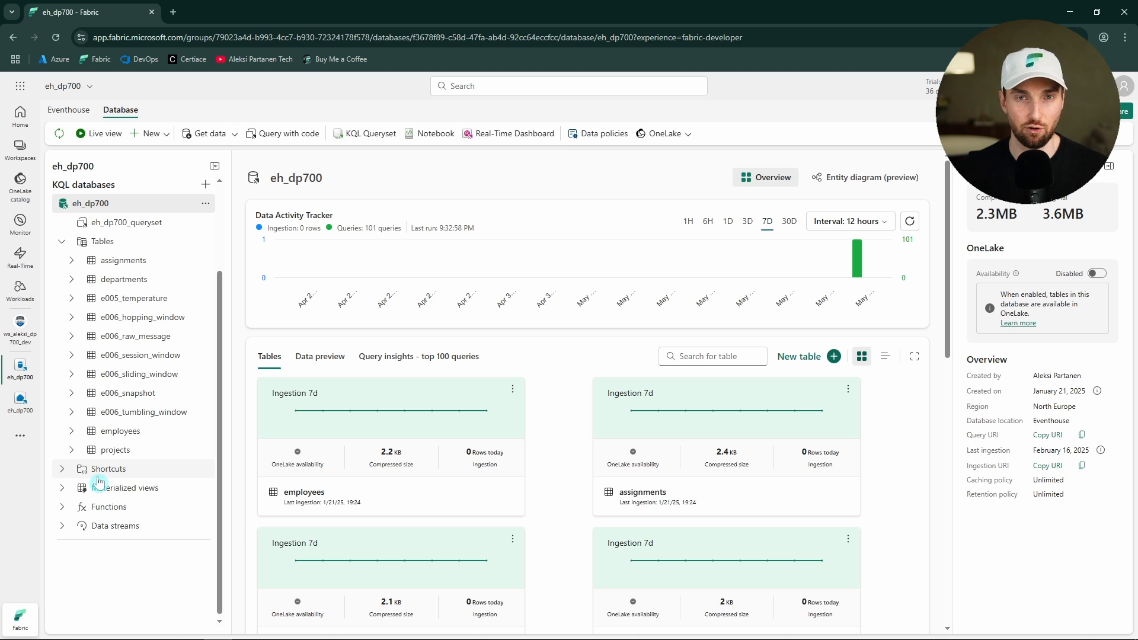
{"action": "left_click", "coordinate": [153, 133]}
{"action": "left_click", "coordinate": [198, 231]}
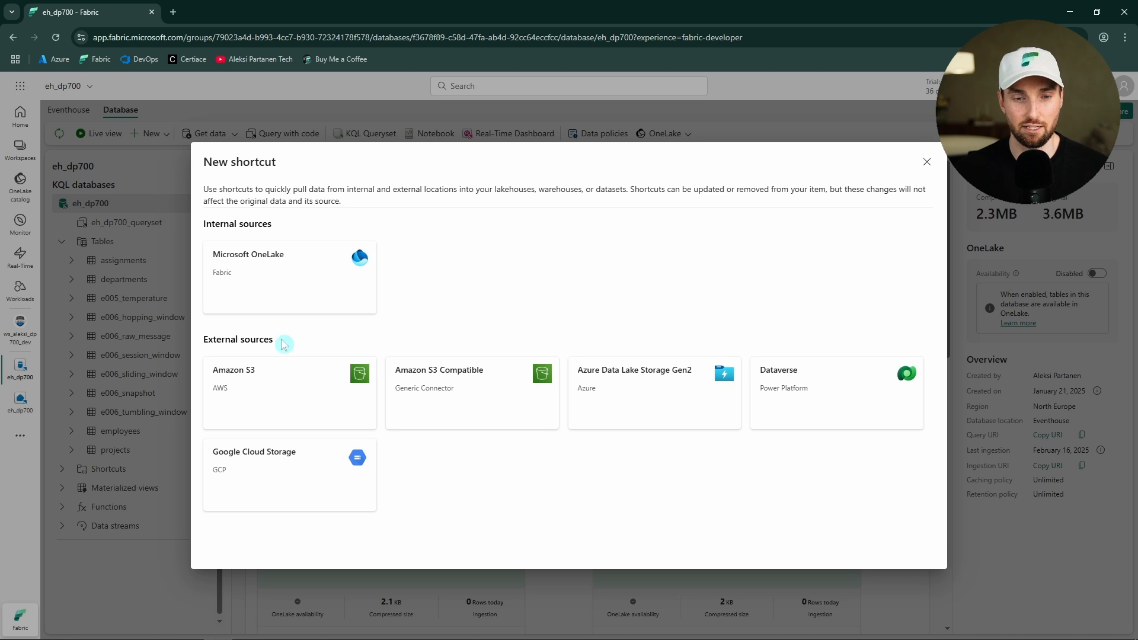
{"action": "left_click", "coordinate": [926, 163]}
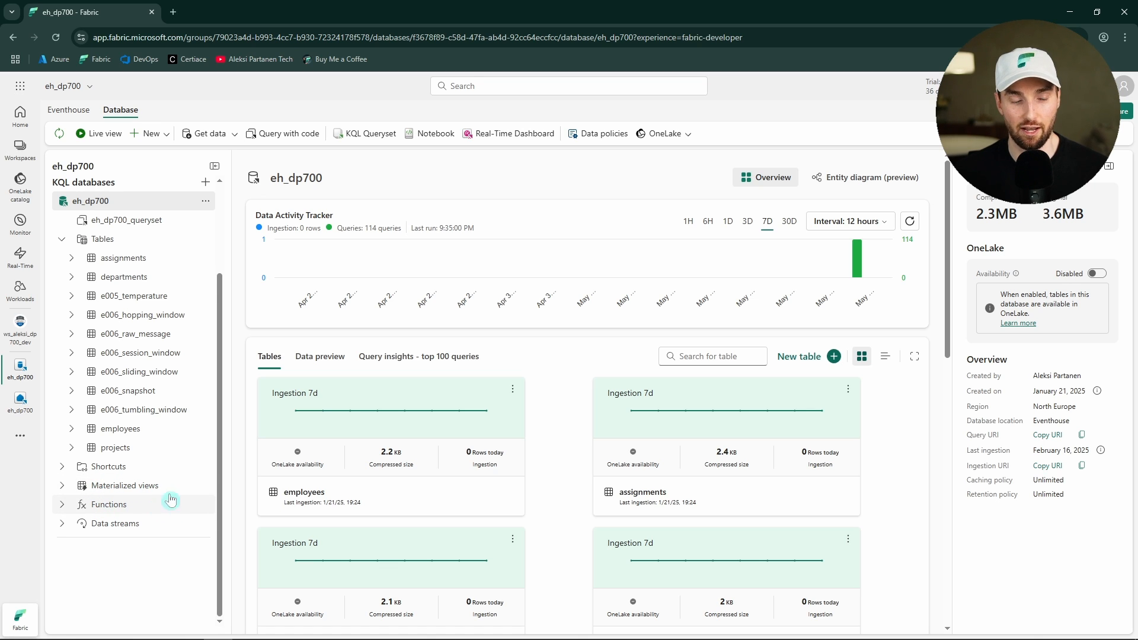
Turn on OneLake availability for the e005_temperature table in the eh_dp700 KQL database
{"action": "scroll", "coordinate": [210, 441], "scroll_direction": "up", "scroll_amount": 3}
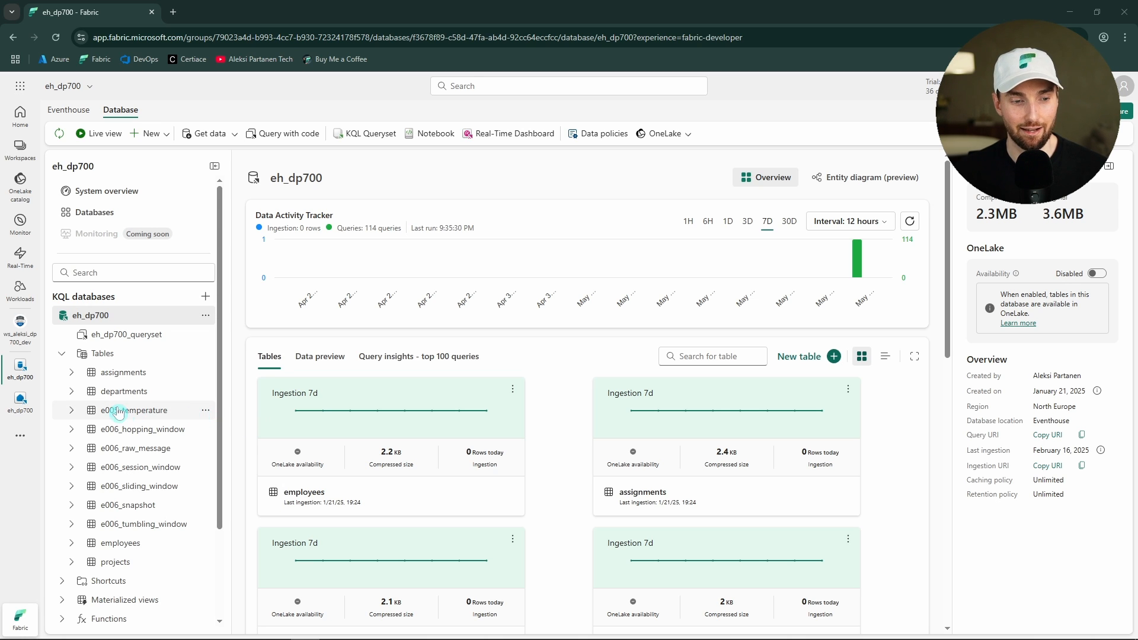
{"action": "left_click", "coordinate": [205, 410]}
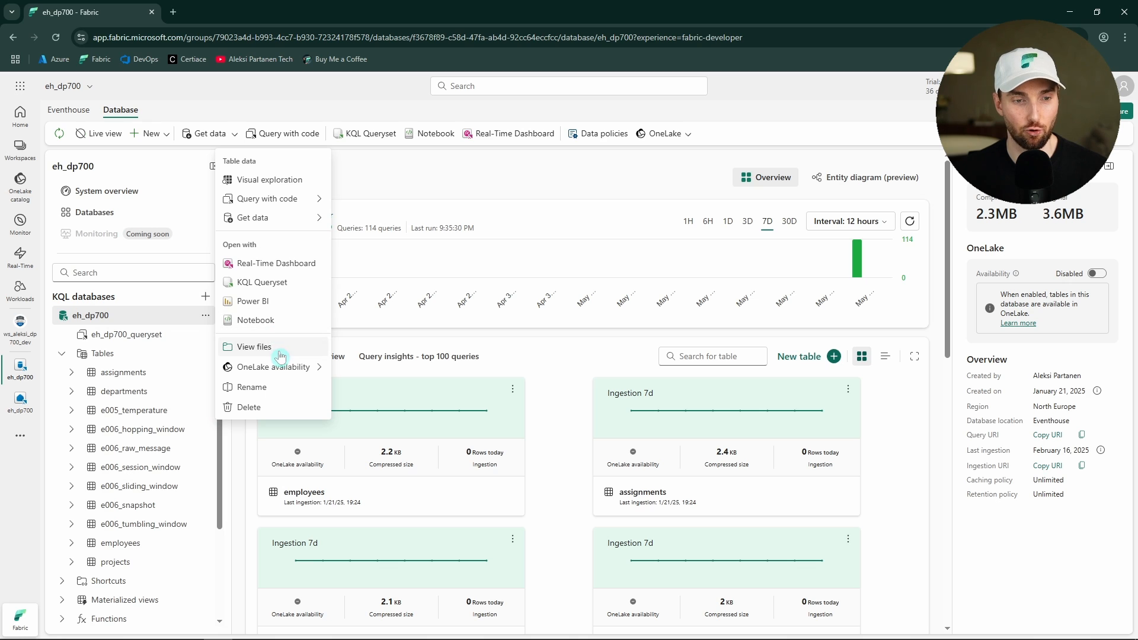
{"action": "left_click", "coordinate": [299, 367]}
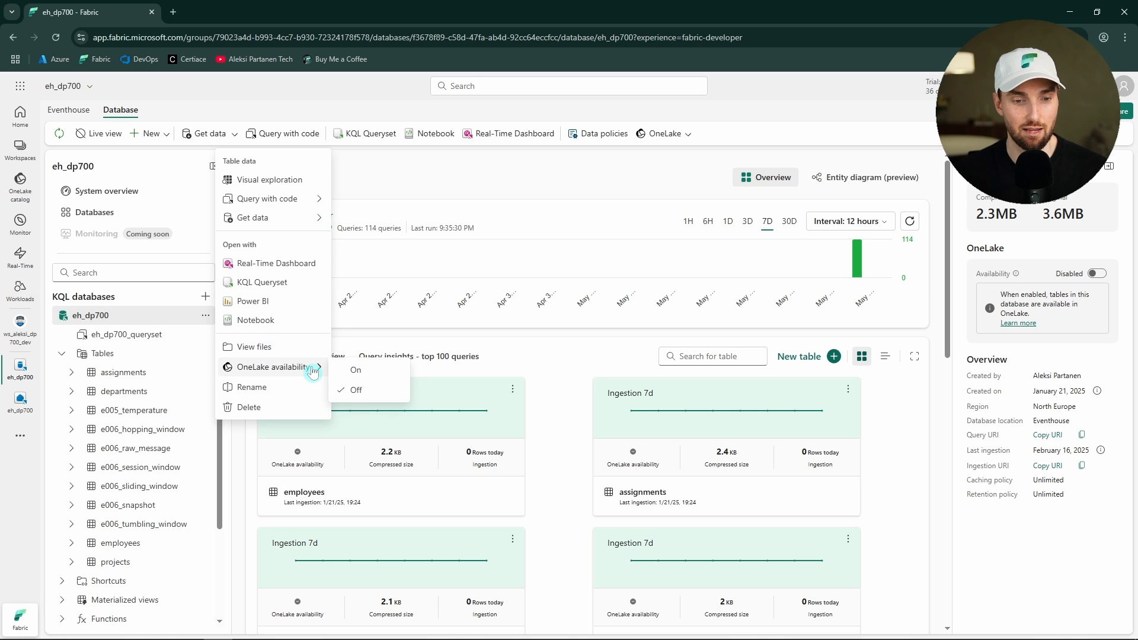
{"action": "left_click", "coordinate": [368, 374]}
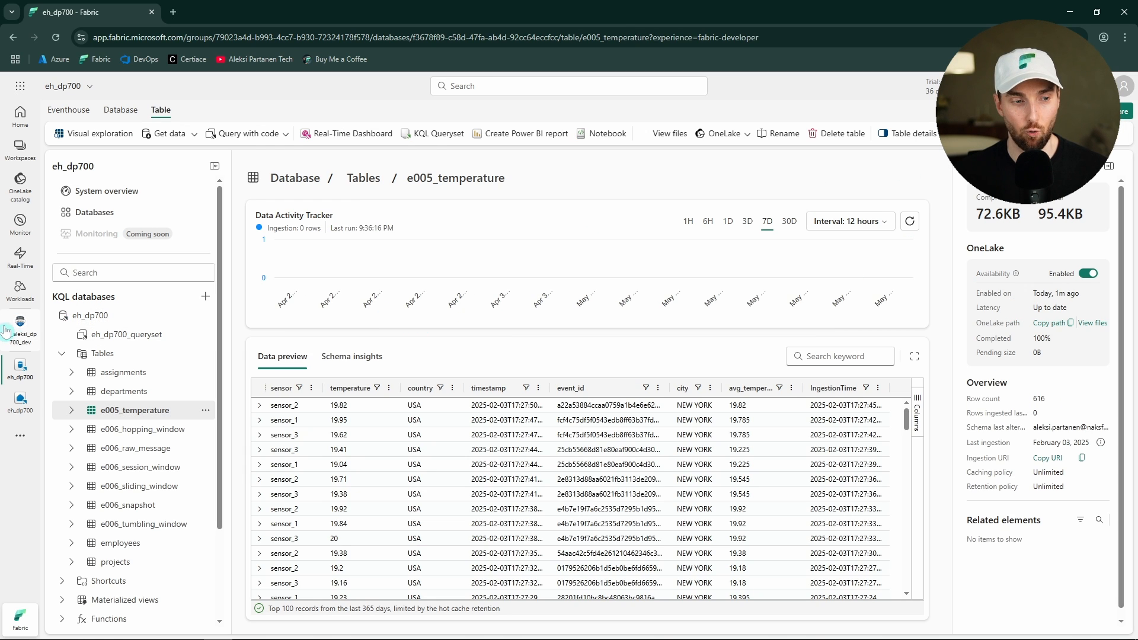
Open the lh_dp700 lakehouse from the dev workspace
{"action": "left_click", "coordinate": [6, 330]}
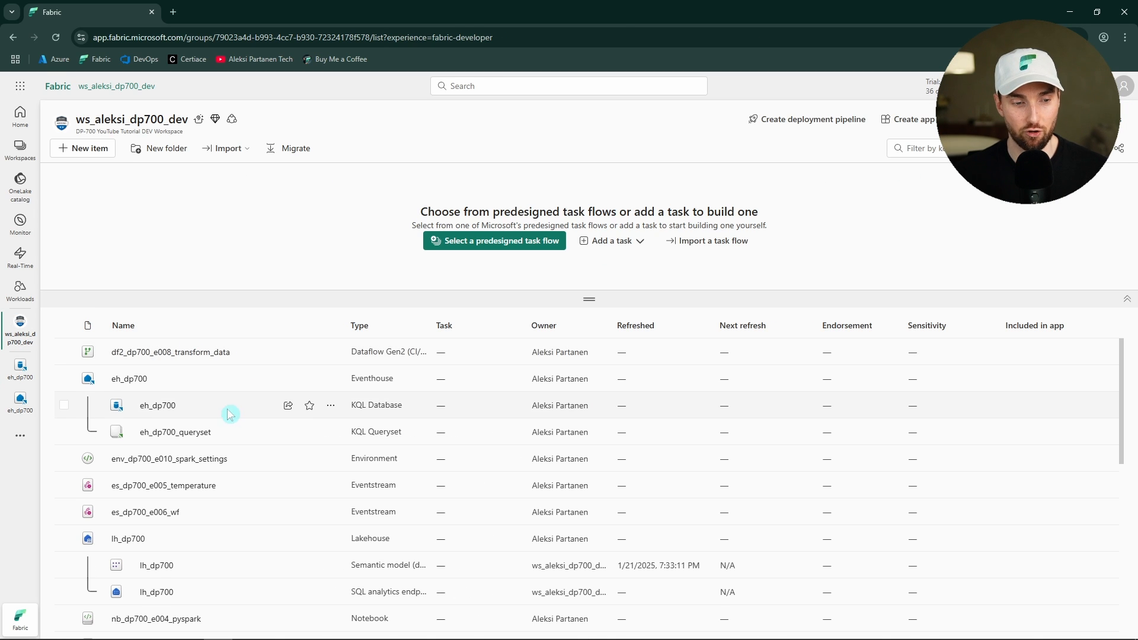
{"action": "scroll", "coordinate": [215, 421], "scroll_direction": "down", "scroll_amount": 2}
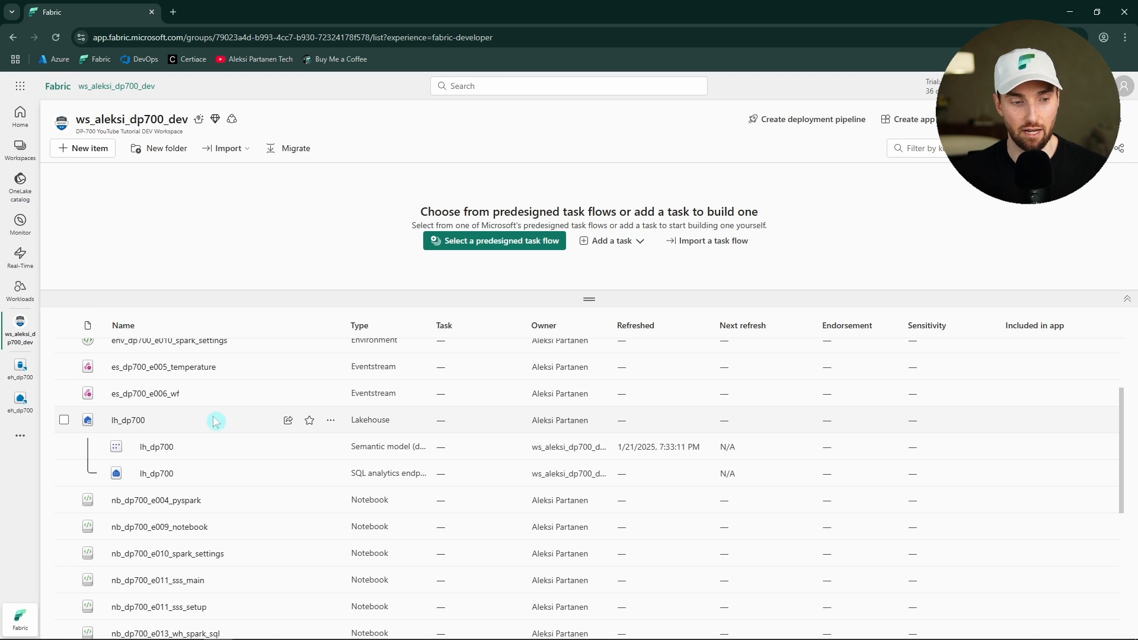
{"action": "left_click", "coordinate": [134, 424]}
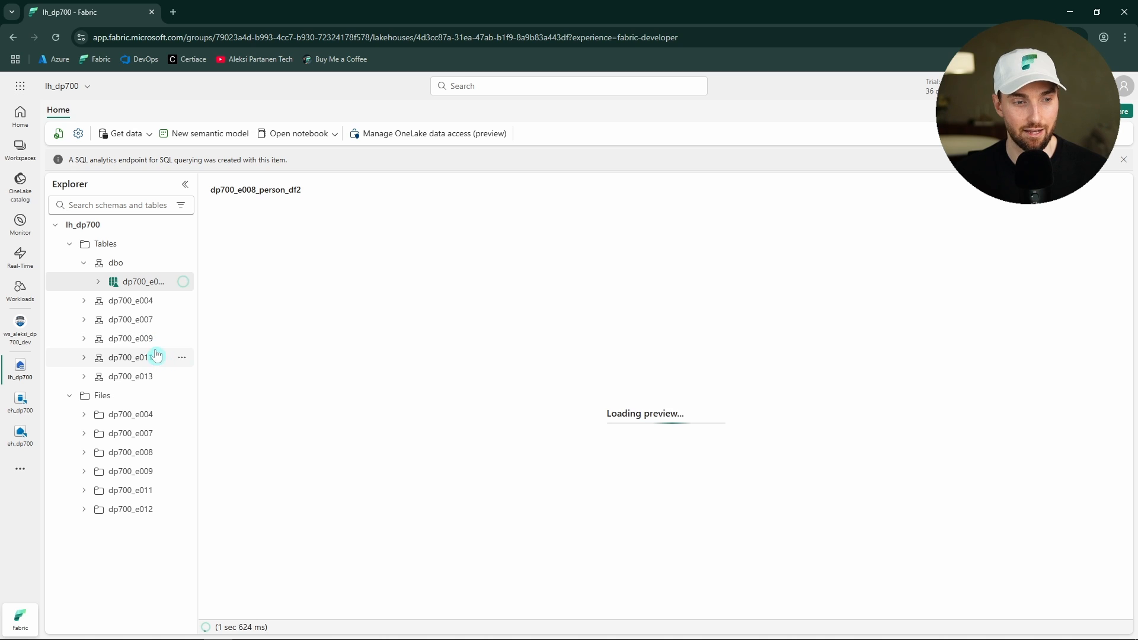
Start a Microsoft OneLake table shortcut in the lakehouse's dbo schema, with the dev workspace's eh_dp700 KQL database as the source
{"action": "left_click", "coordinate": [184, 267]}
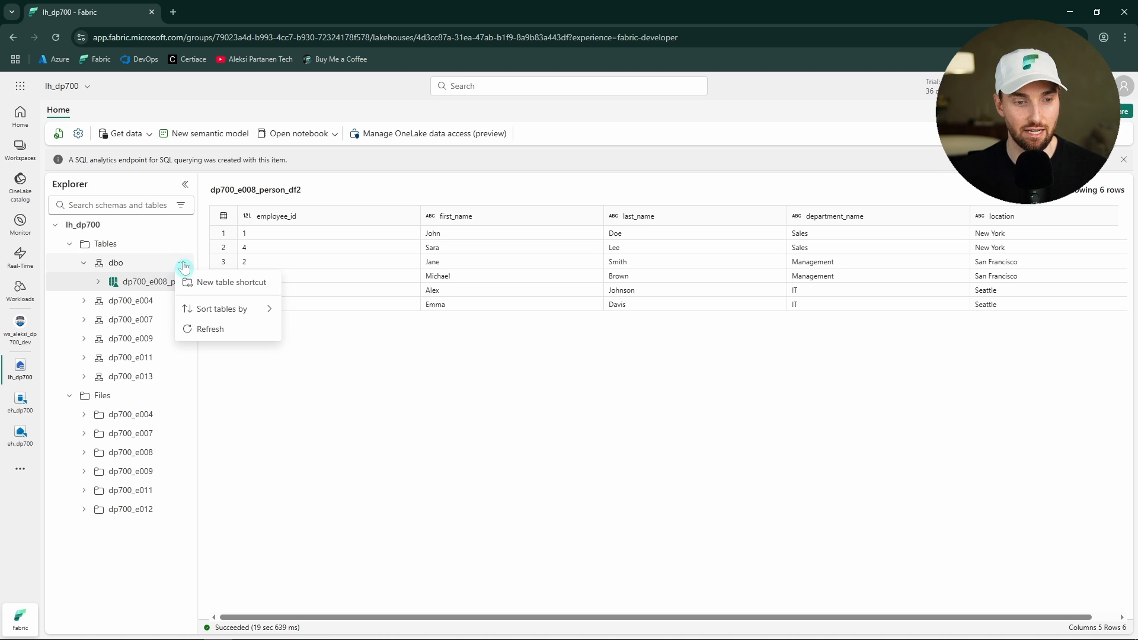
{"action": "left_click", "coordinate": [233, 280]}
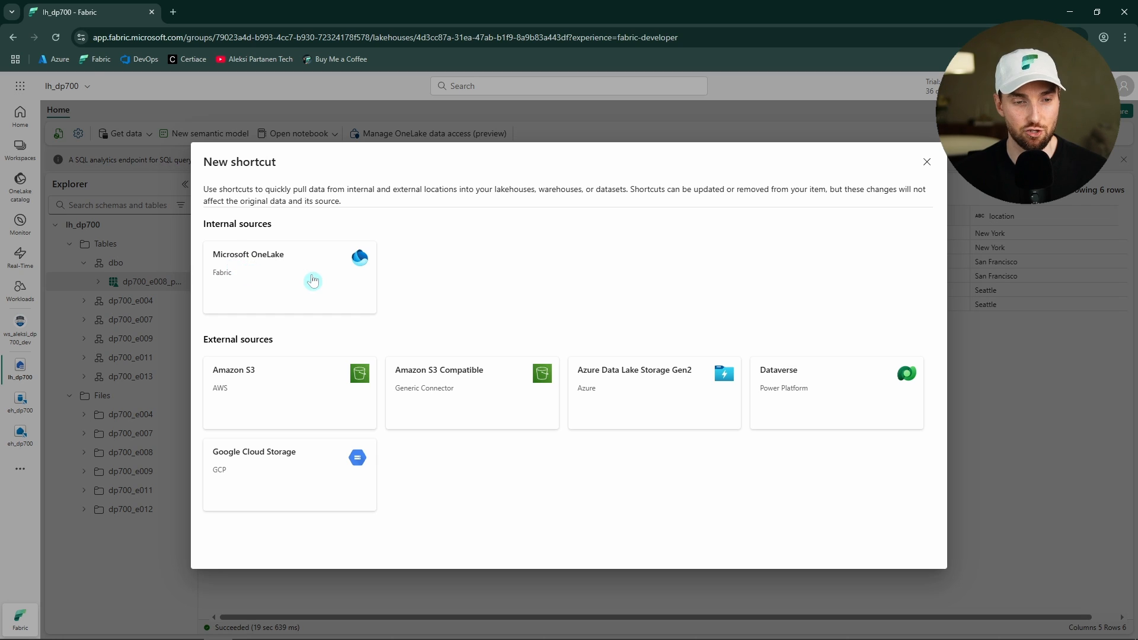
{"action": "left_click", "coordinate": [312, 280]}
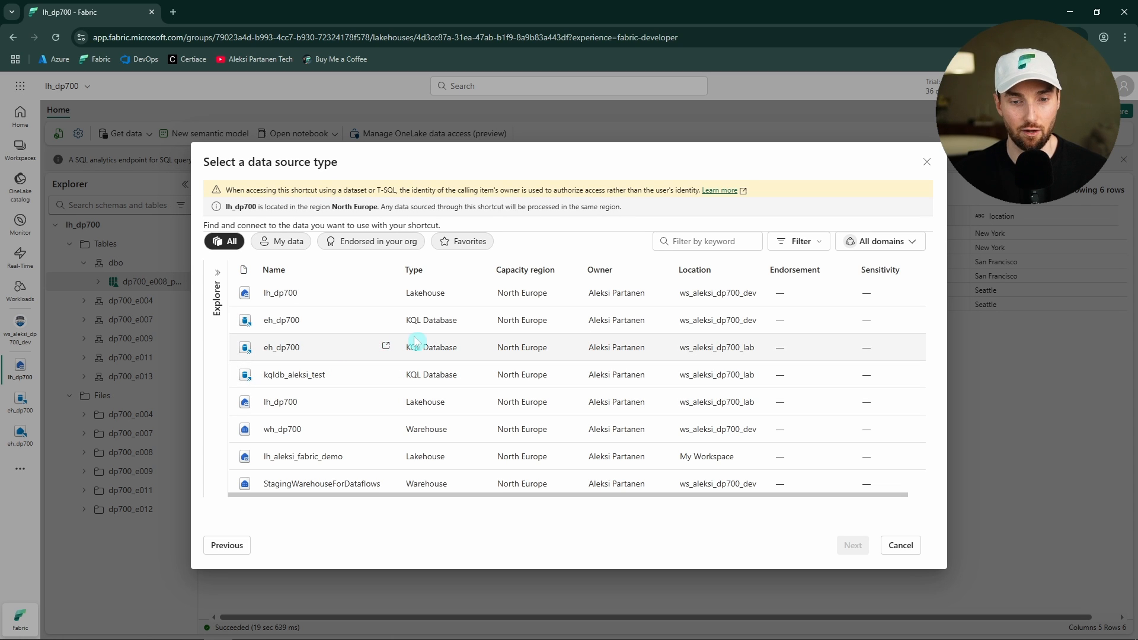
{"action": "left_click", "coordinate": [341, 325]}
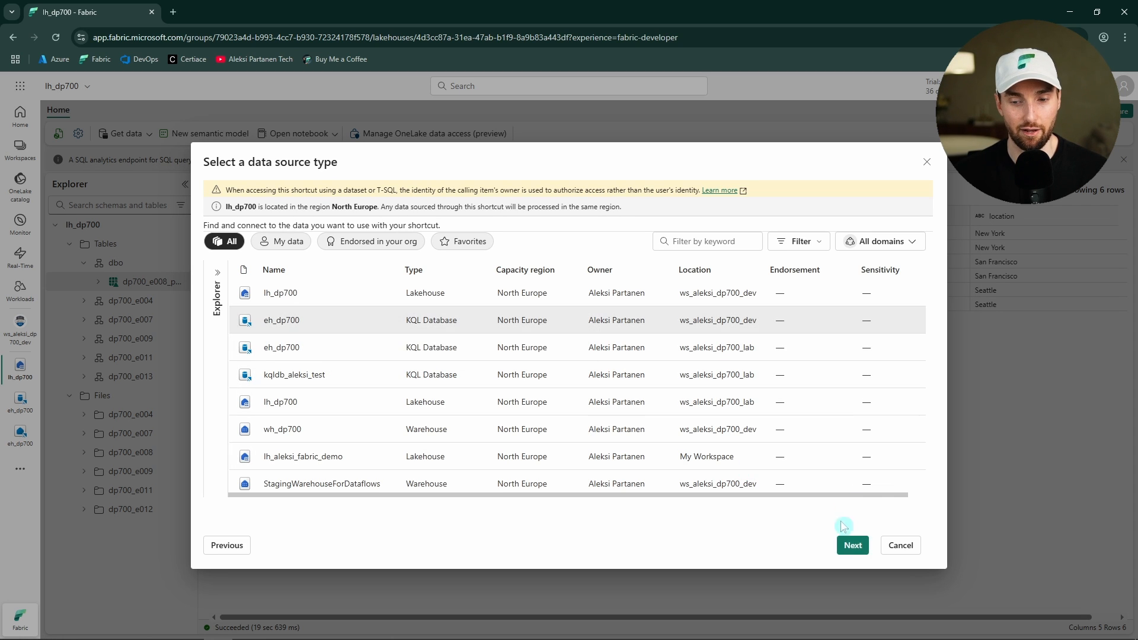
{"action": "left_click", "coordinate": [851, 544]}
{"action": "left_click", "coordinate": [221, 291]}
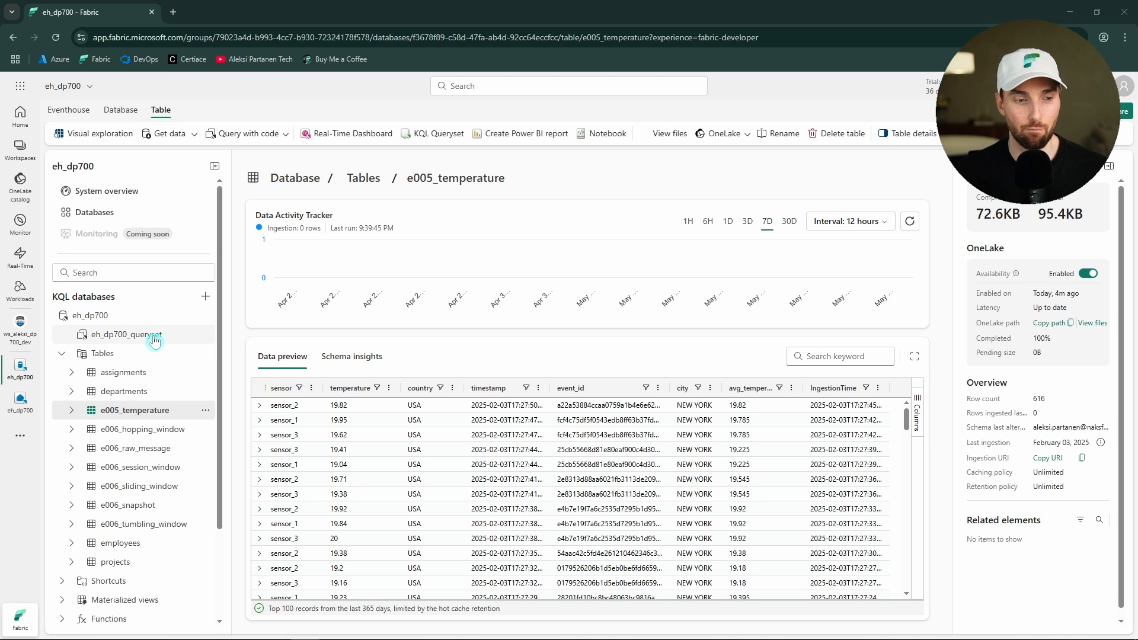
In the second query of eh_dp700_queryset, run the command creating the e015_website_visits table with visit_id, visit_timestamp and page columns
{"action": "left_click", "coordinate": [155, 335]}
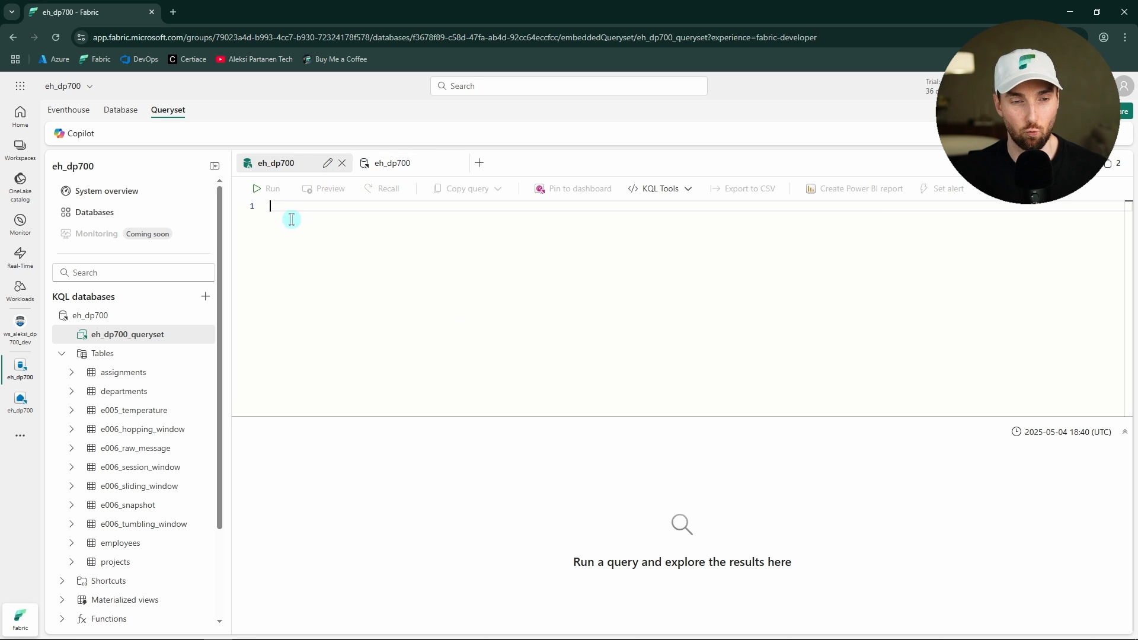
{"action": "left_click", "coordinate": [406, 167]}
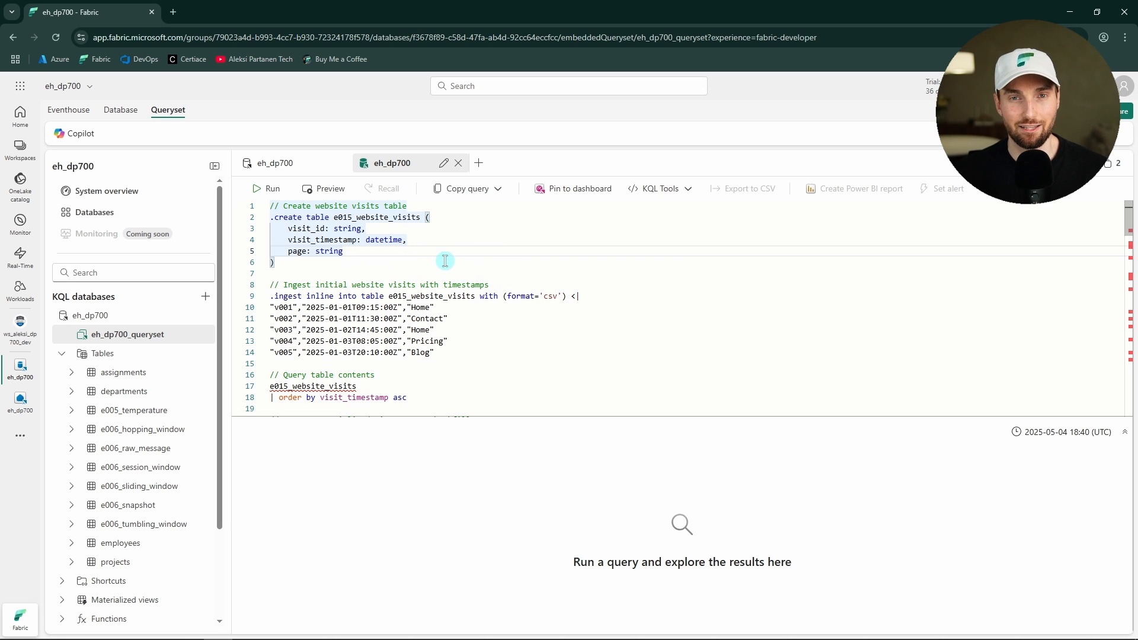
{"action": "left_click", "coordinate": [368, 263]}
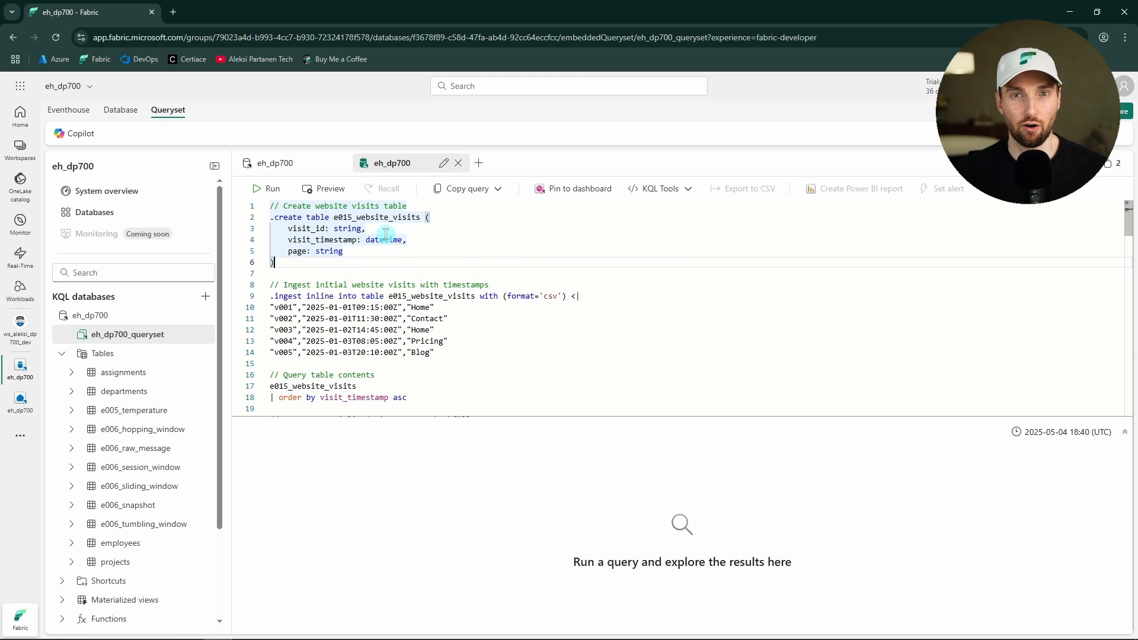
{"action": "left_click", "coordinate": [458, 241]}
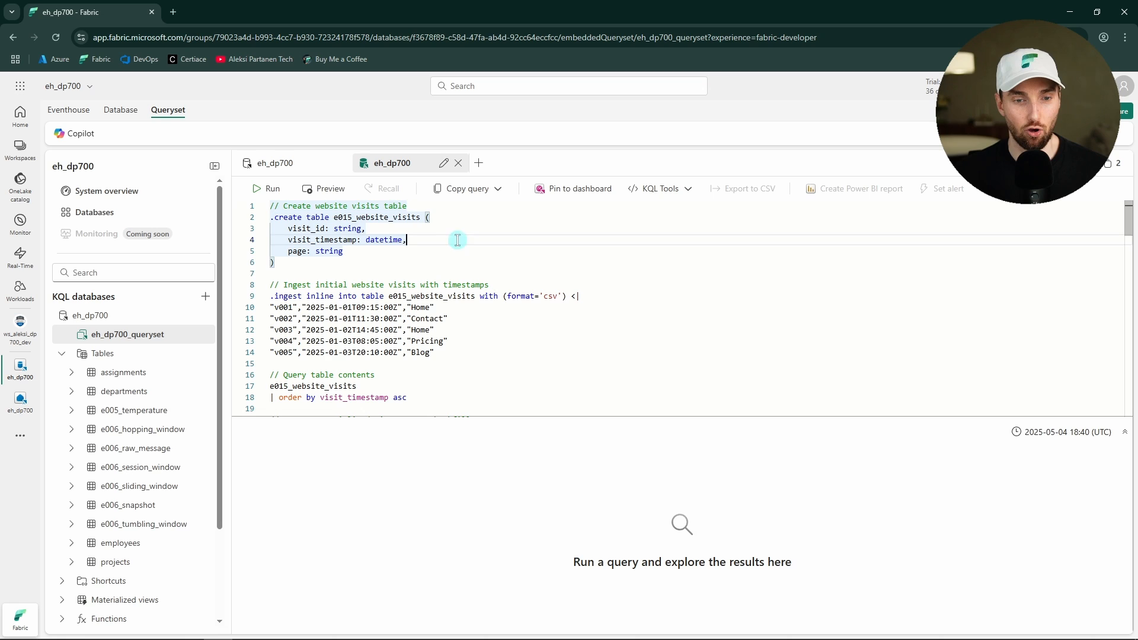
{"action": "left_click", "coordinate": [399, 216]}
{"action": "left_click", "coordinate": [457, 232]}
{"action": "double_click", "coordinate": [316, 230]}
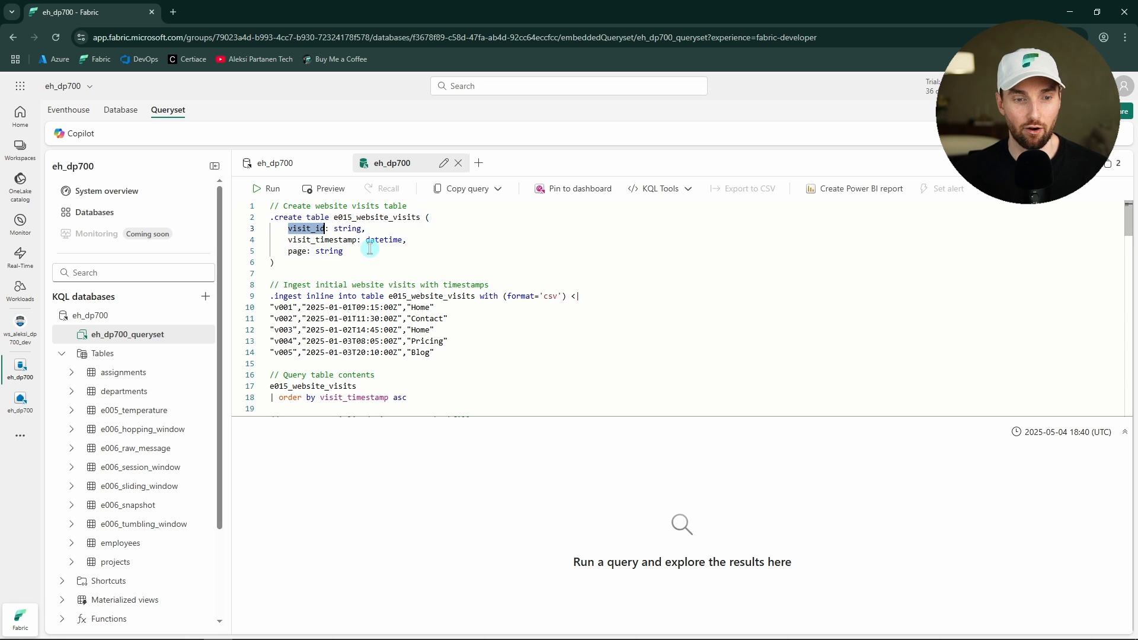
{"action": "double_click", "coordinate": [350, 242]}
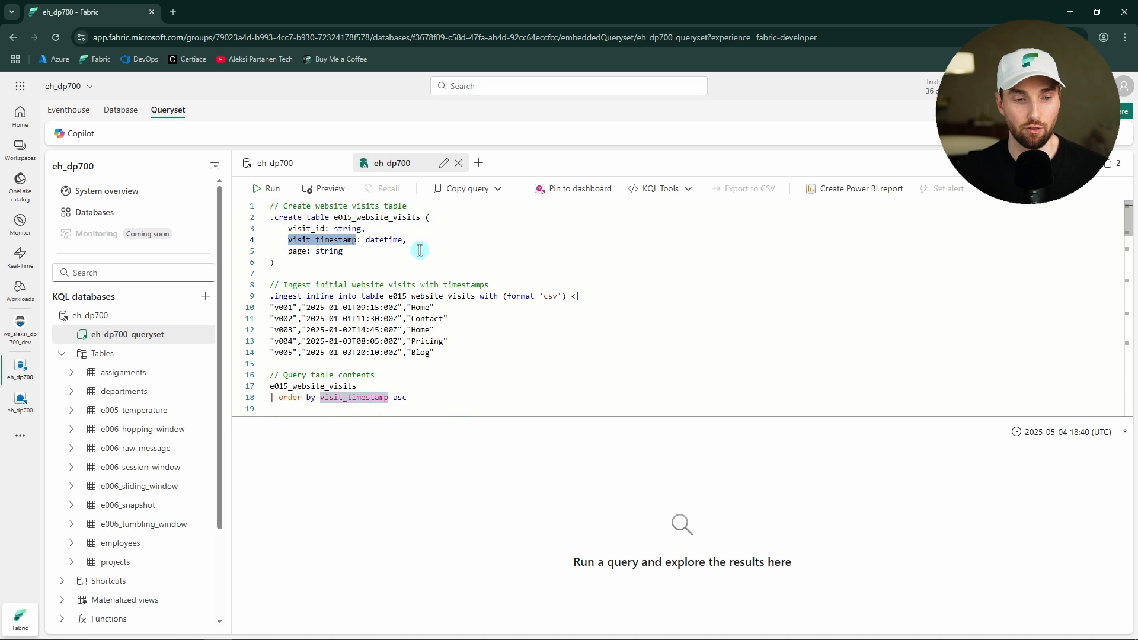
{"action": "double_click", "coordinate": [306, 251]}
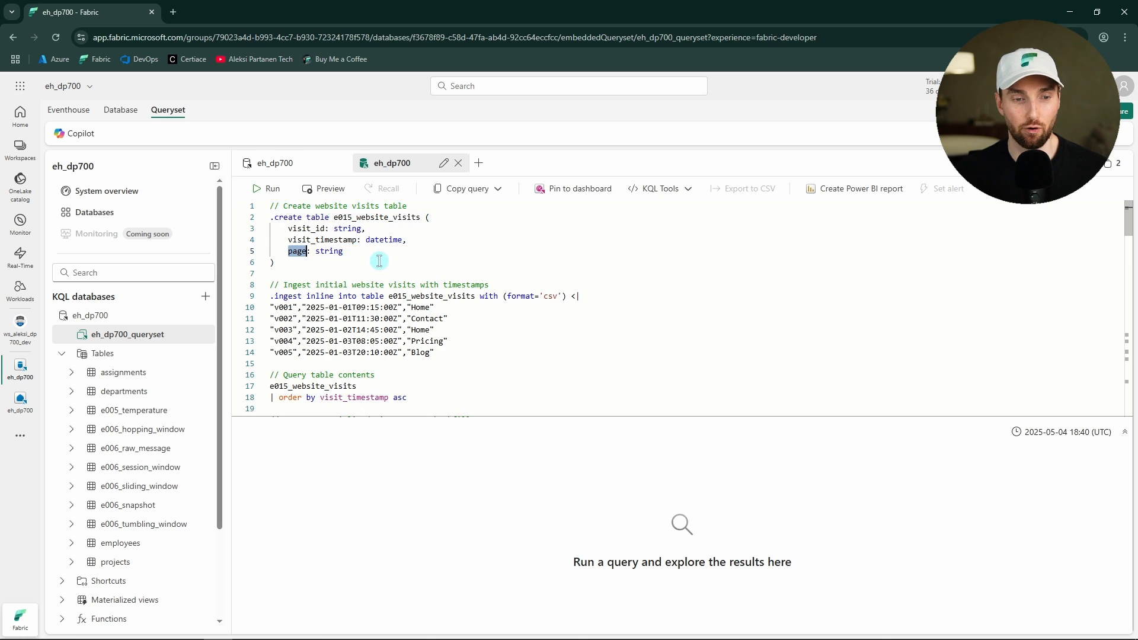
{"action": "left_click", "coordinate": [311, 268]}
{"action": "left_click", "coordinate": [268, 189]}
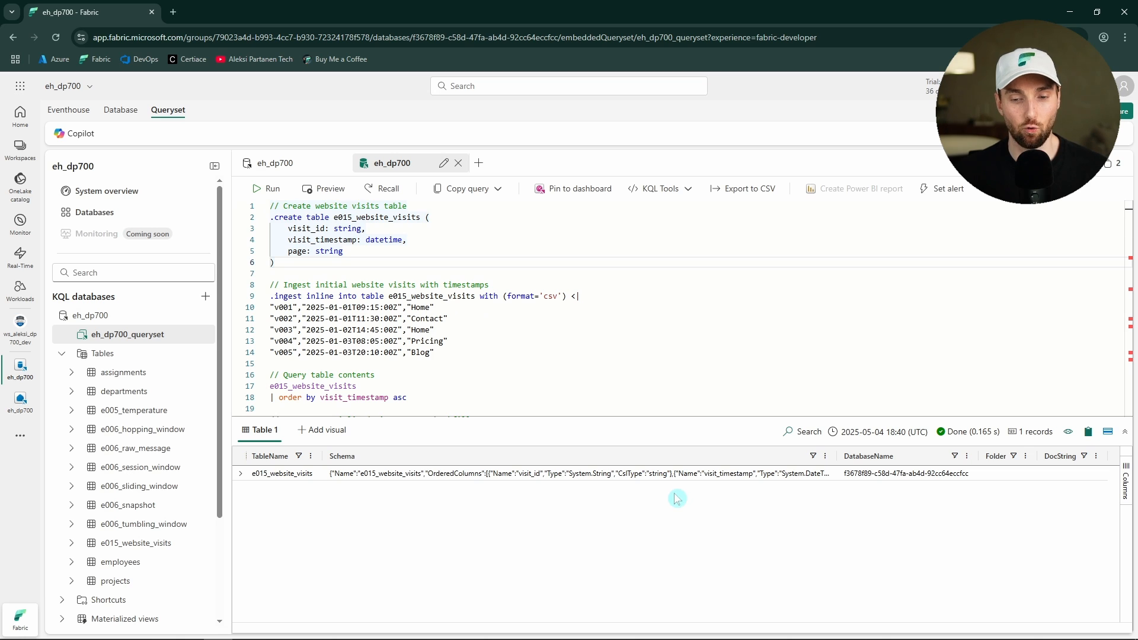
Run the inline CSV ingestion that loads visits v001 to v005 into the e015_website_visits table
{"action": "scroll", "coordinate": [451, 320], "scroll_direction": "down", "scroll_amount": 1}
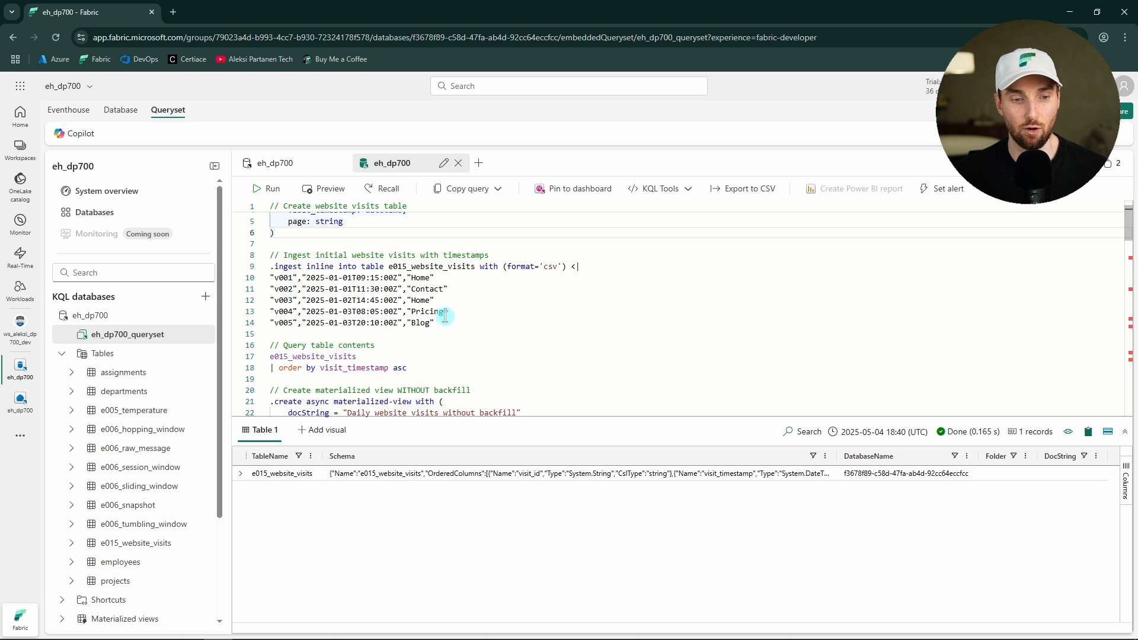
{"action": "scroll", "coordinate": [456, 328], "scroll_direction": "up", "scroll_amount": 1}
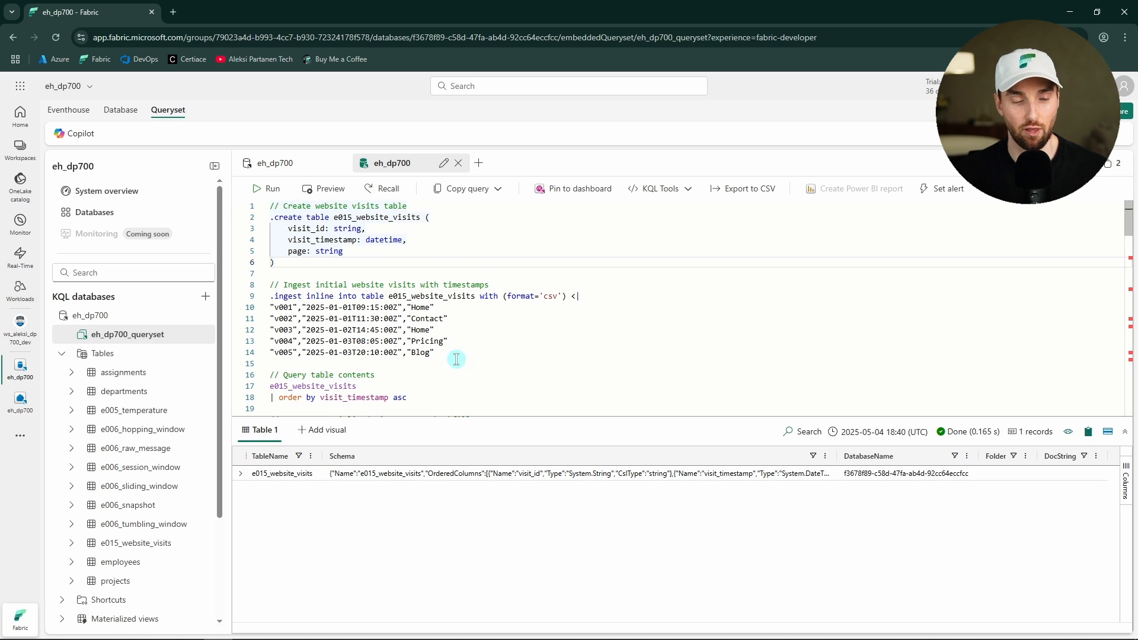
{"action": "left_click_drag", "start_coordinate": [438, 354], "coordinate": [271, 287]}
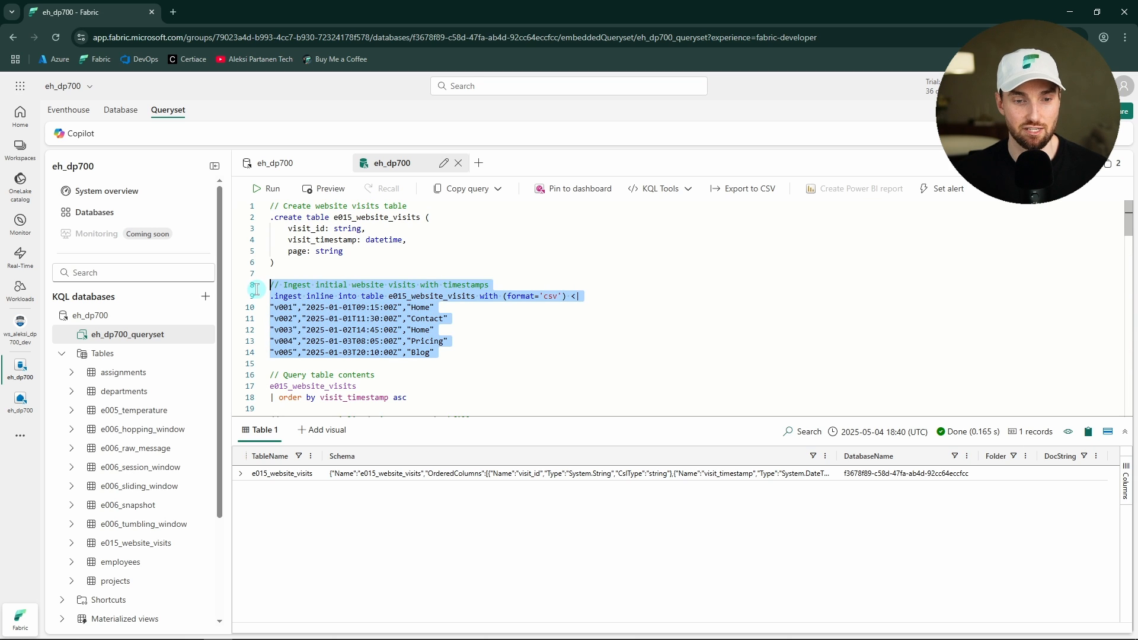
{"action": "left_click", "coordinate": [492, 354]}
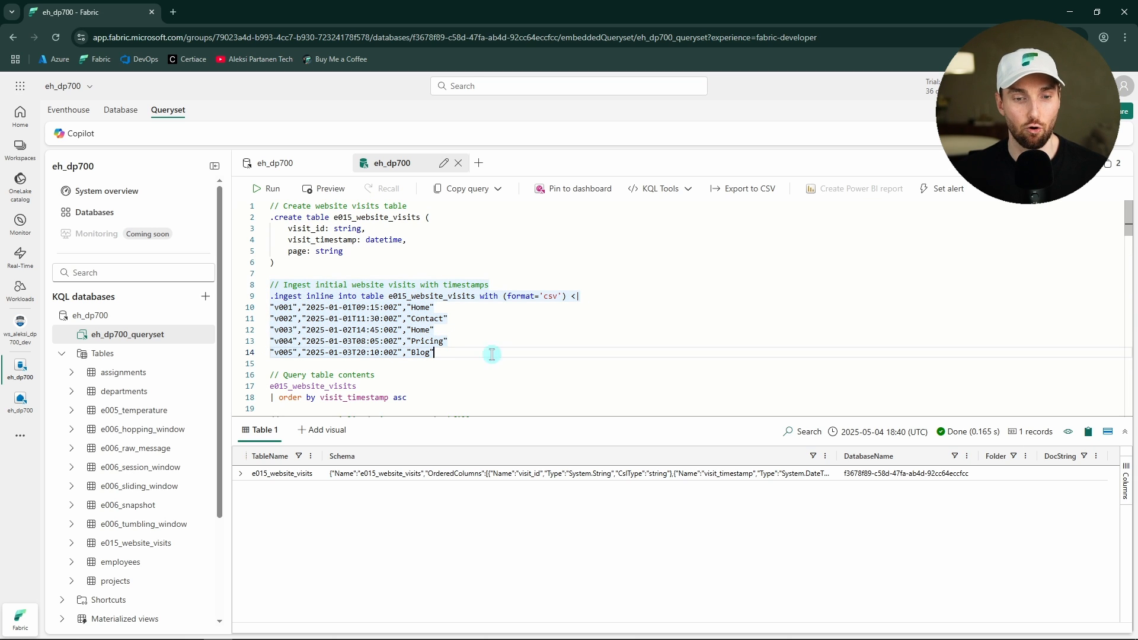
{"action": "left_click_drag", "start_coordinate": [449, 355], "coordinate": [270, 285]}
{"action": "left_click", "coordinate": [450, 352]}
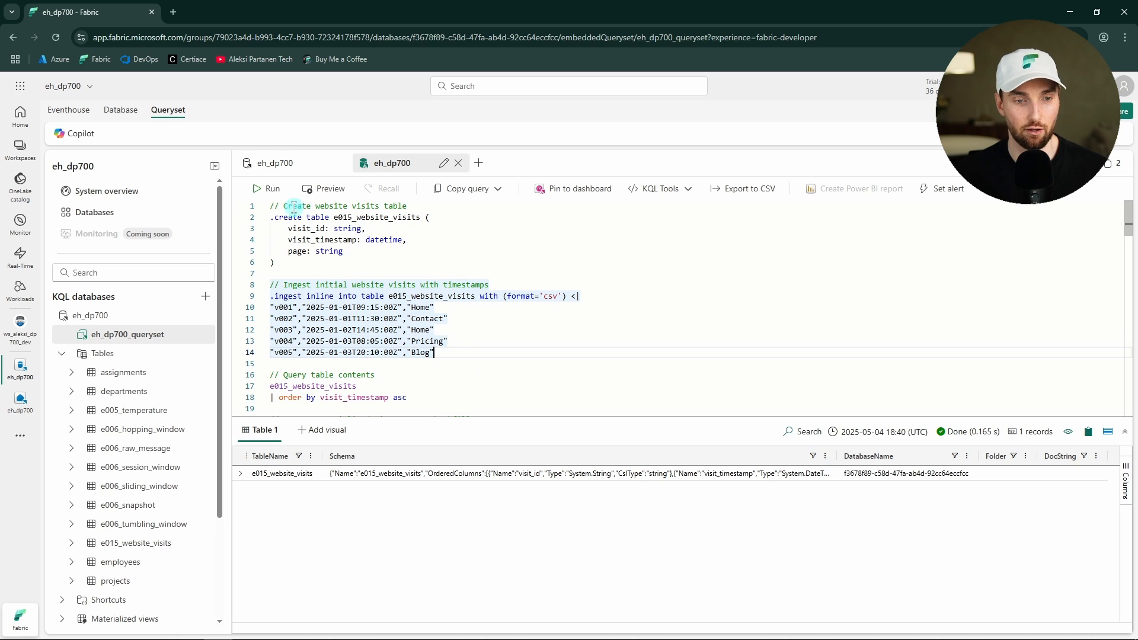
{"action": "left_click", "coordinate": [268, 188]}
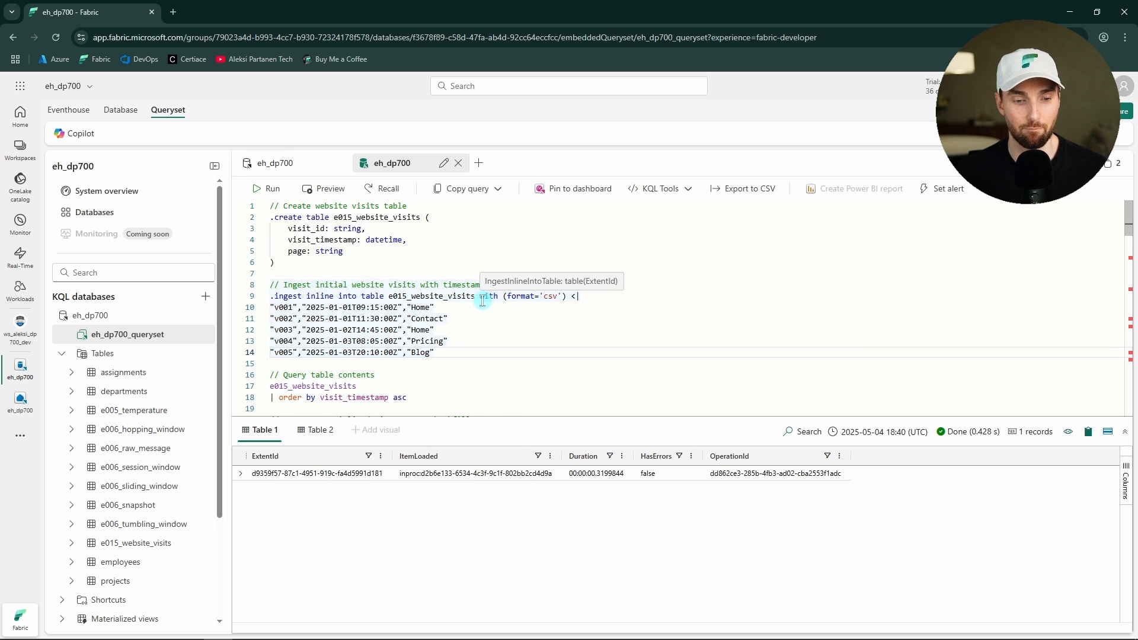
Query the contents of the e015_website_visits table ordered by visit_timestamp ascending
{"action": "scroll", "coordinate": [417, 361], "scroll_direction": "down", "scroll_amount": 1}
{"action": "left_click", "coordinate": [417, 375]}
{"action": "left_click", "coordinate": [415, 369]}
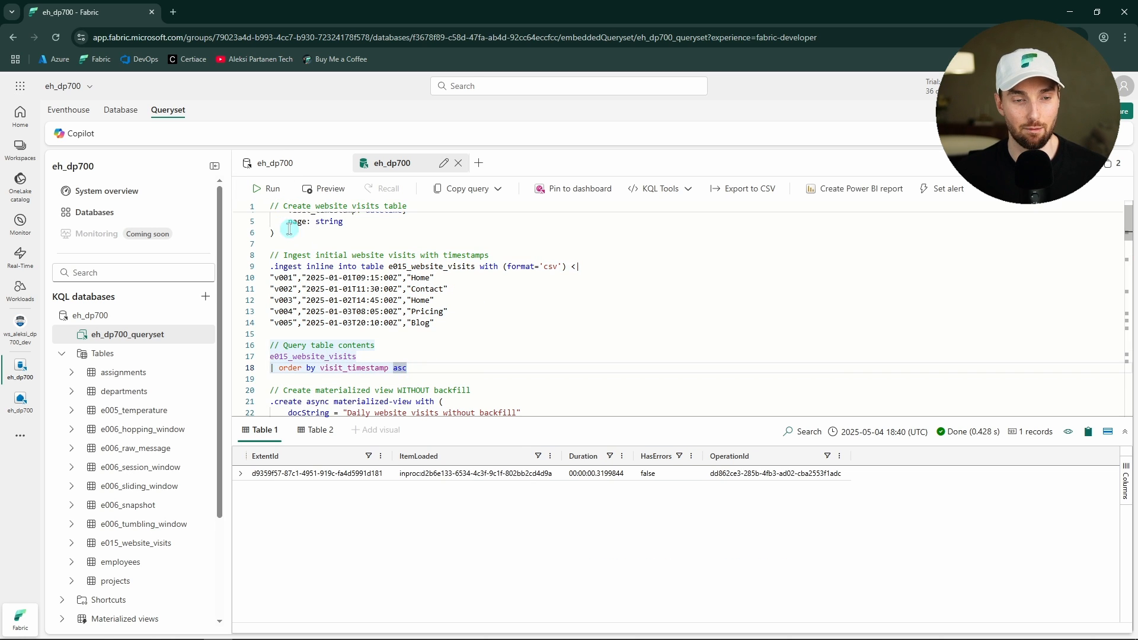
{"action": "left_click", "coordinate": [268, 189]}
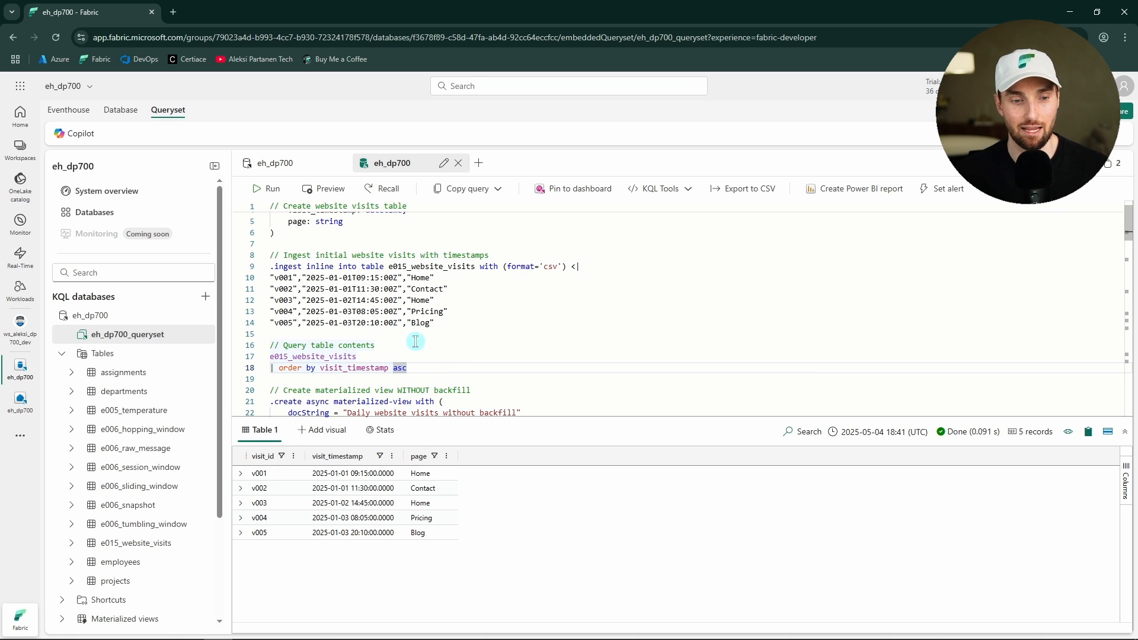
Compare the script's materialized view definition without backfill against the one that sets backfill = true
{"action": "scroll", "coordinate": [449, 361], "scroll_direction": "down", "scroll_amount": 4}
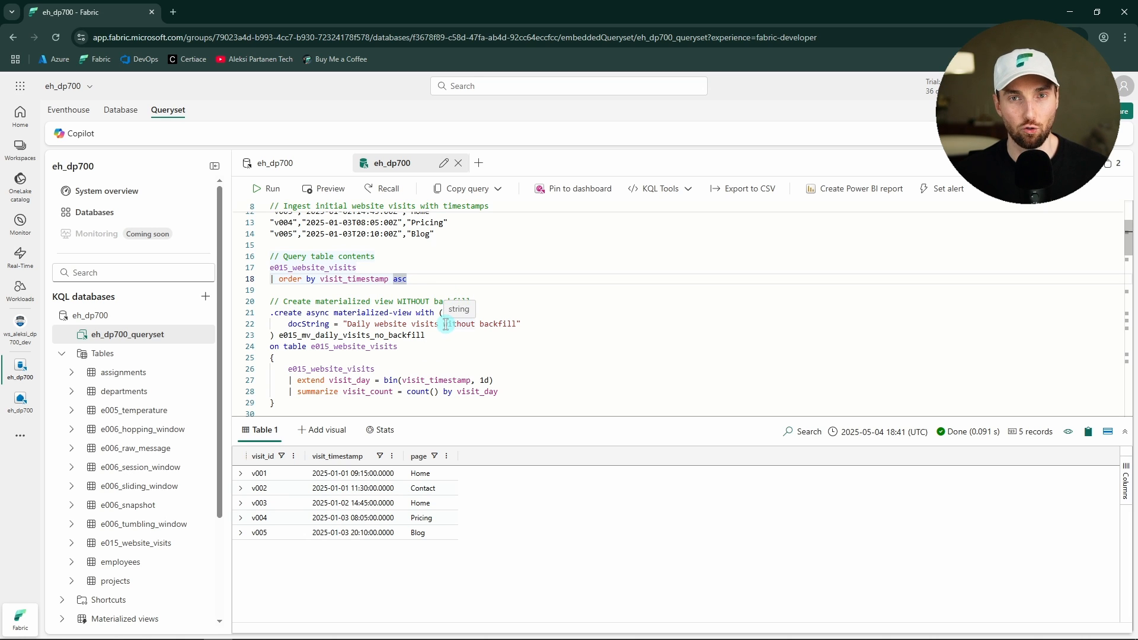
{"action": "scroll", "coordinate": [370, 334], "scroll_direction": "down", "scroll_amount": 1}
{"action": "left_click", "coordinate": [511, 319]}
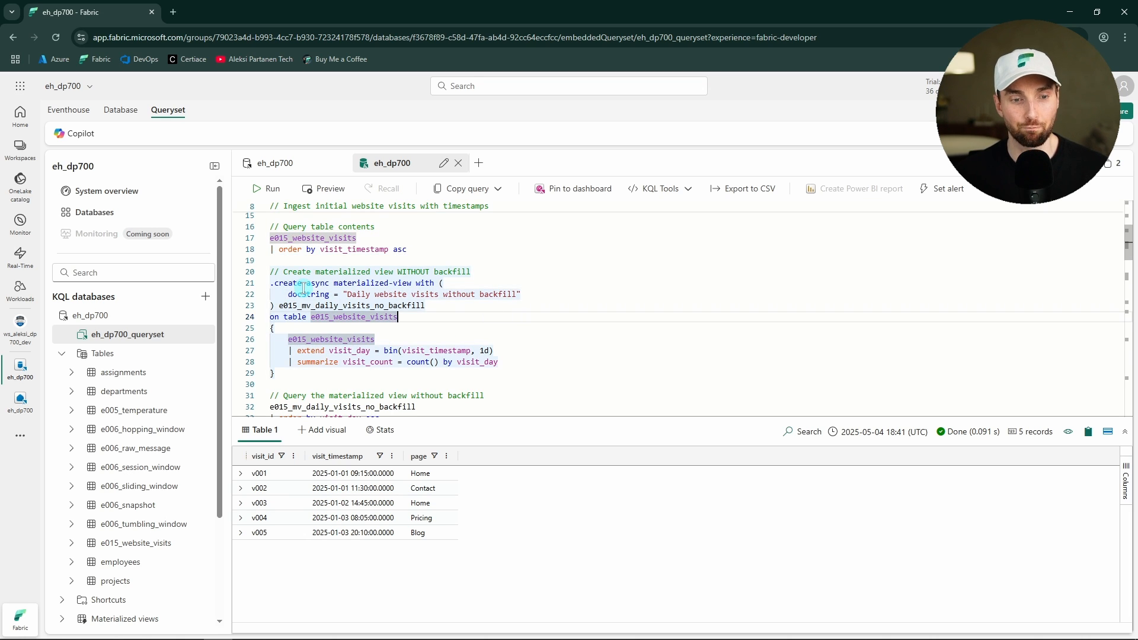
{"action": "left_click", "coordinate": [406, 272]}
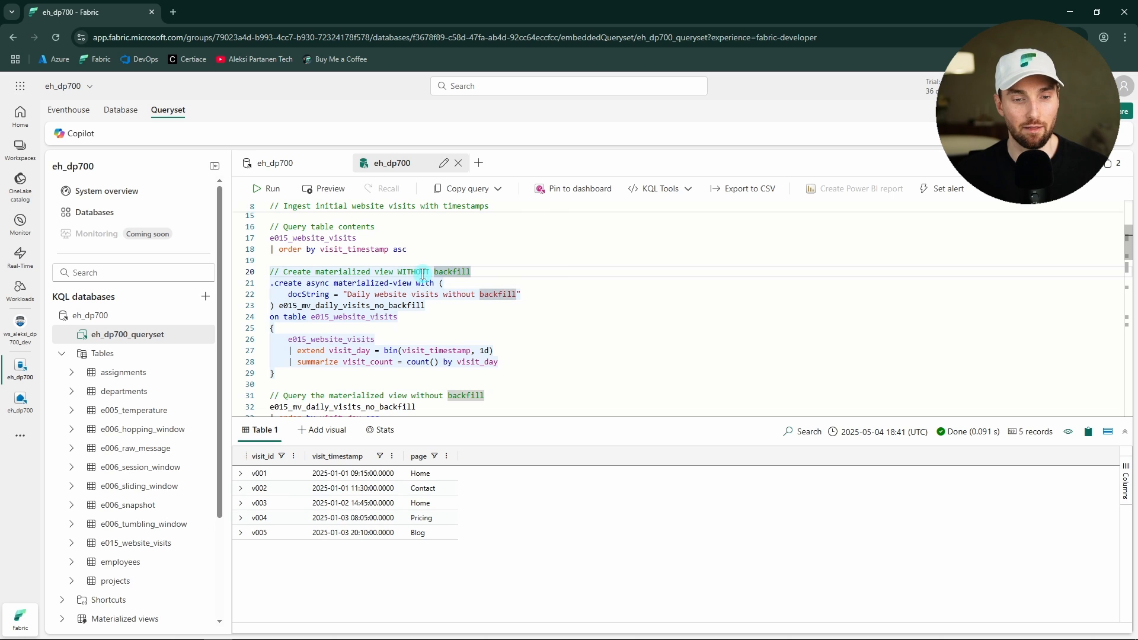
{"action": "left_click", "coordinate": [418, 271]}
{"action": "double_click", "coordinate": [419, 272]}
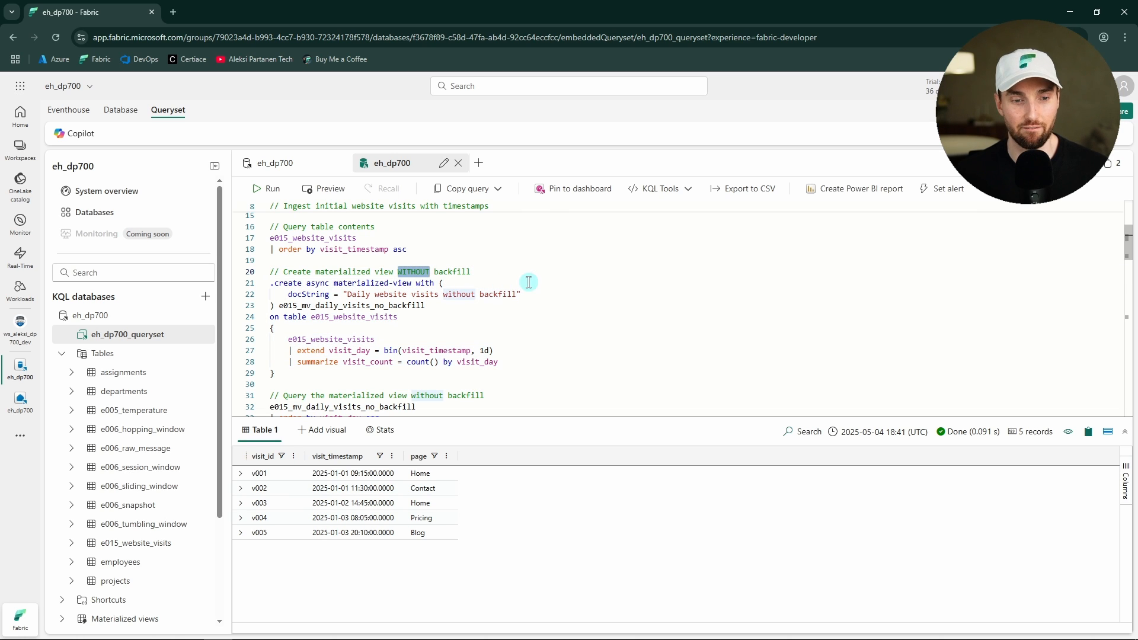
{"action": "left_click", "coordinate": [549, 295]}
{"action": "left_click", "coordinate": [505, 260]}
{"action": "scroll", "coordinate": [525, 243], "scroll_direction": "down", "scroll_amount": 1}
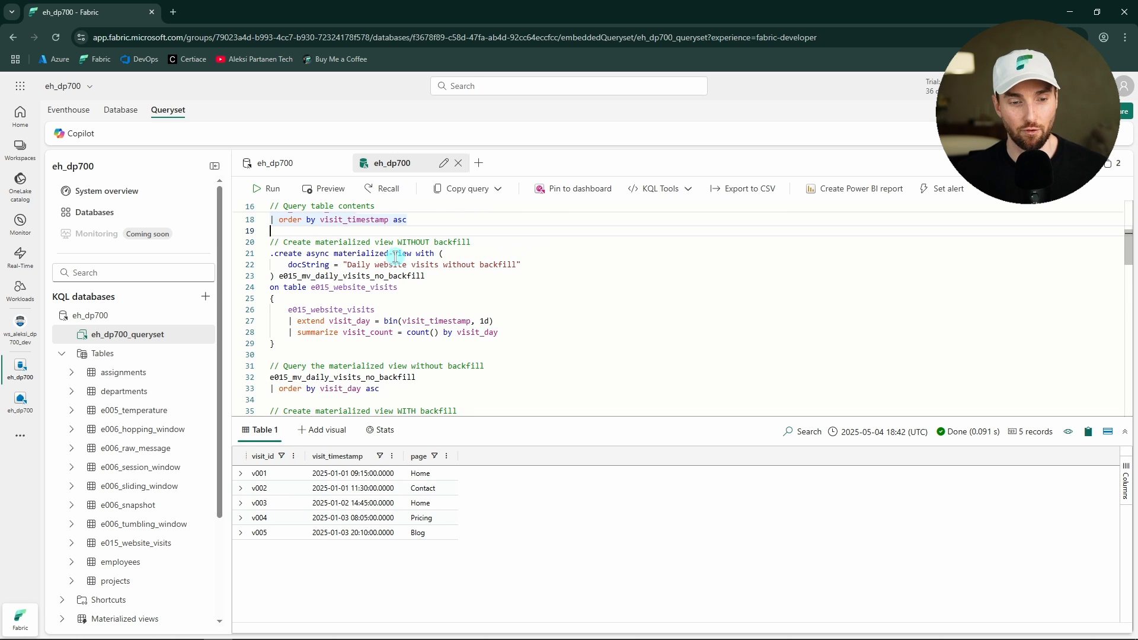
{"action": "scroll", "coordinate": [394, 368], "scroll_direction": "down", "scroll_amount": 2}
{"action": "left_click_drag", "start_coordinate": [289, 376], "coordinate": [359, 374]}
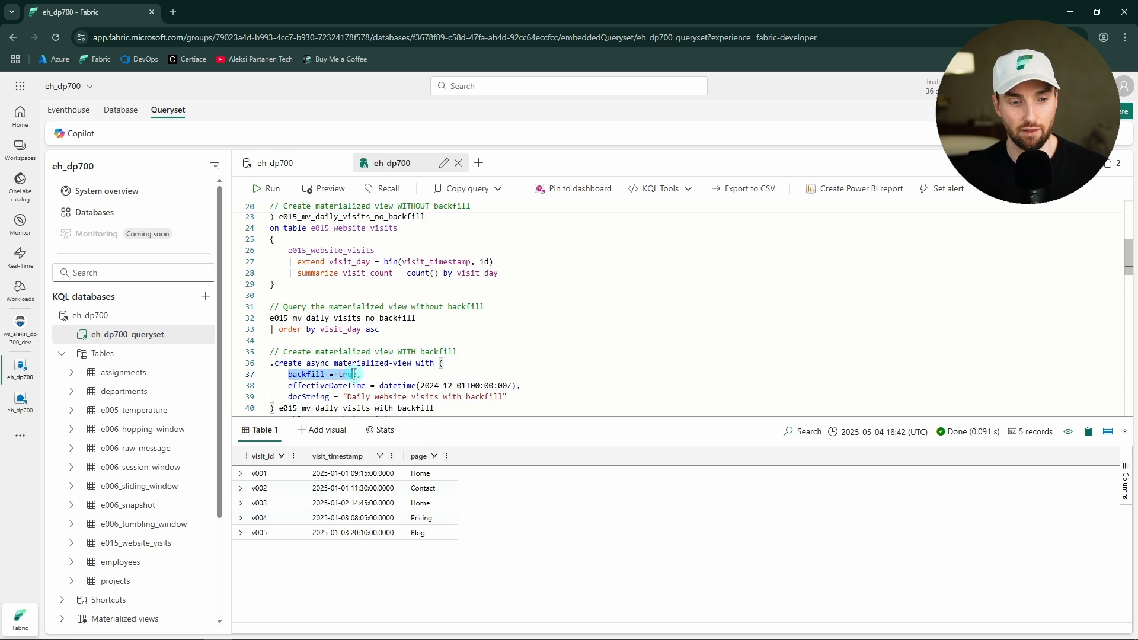
Examine the docString and the daily visit count query in the e015_mv_daily_visits_no_backfill view definition
{"action": "scroll", "coordinate": [380, 361], "scroll_direction": "up", "scroll_amount": 1}
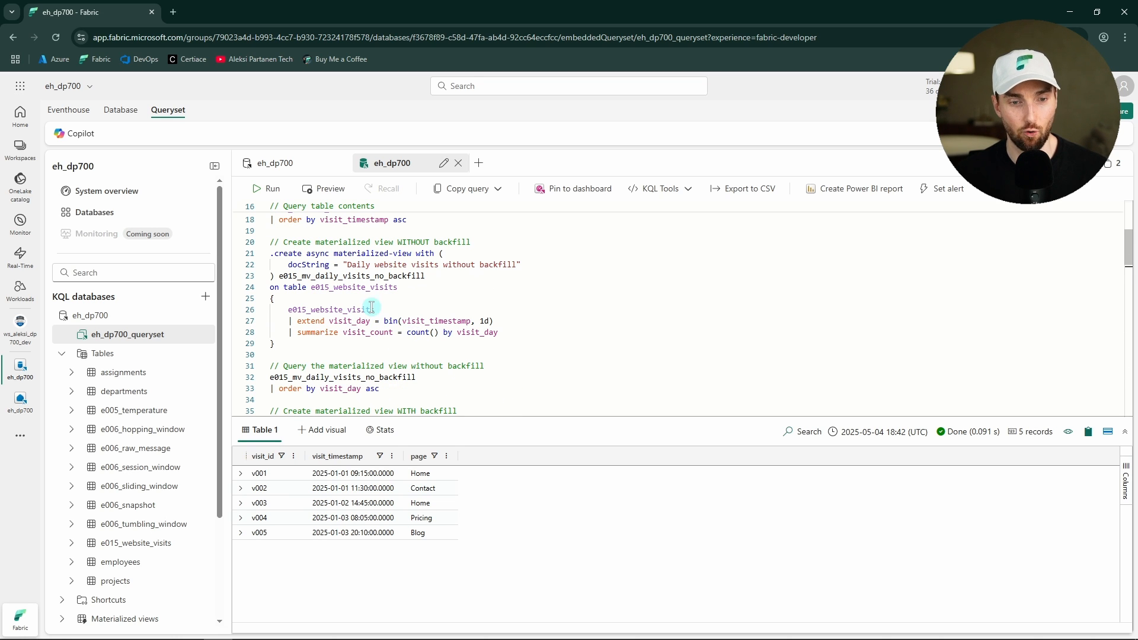
{"action": "left_click", "coordinate": [370, 276]}
{"action": "left_click", "coordinate": [397, 265]}
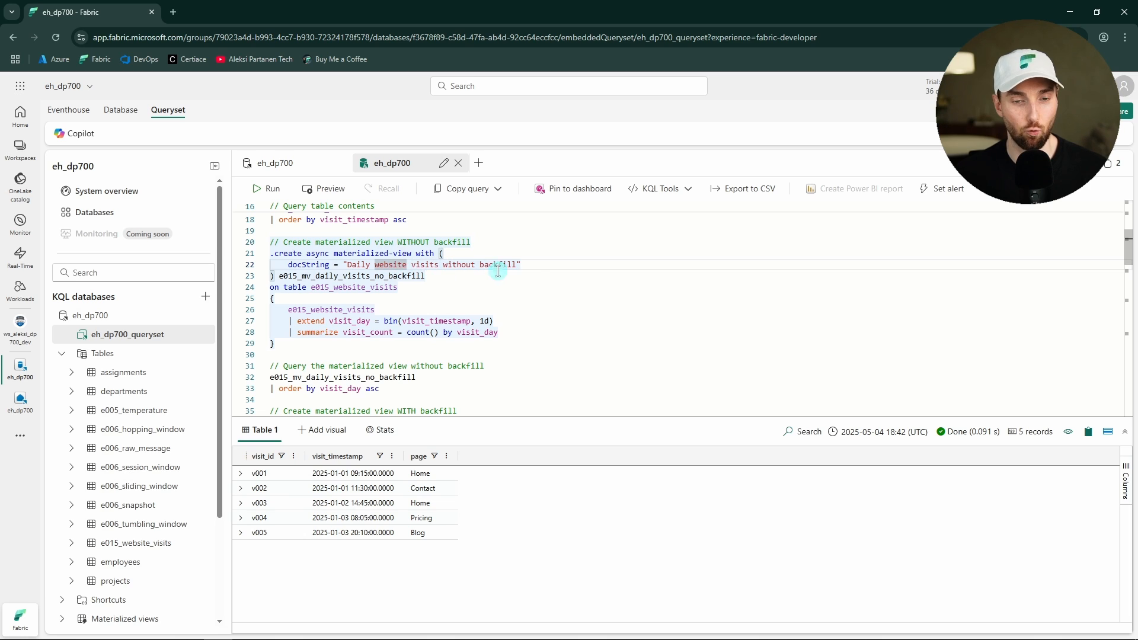
{"action": "left_click", "coordinate": [534, 265]}
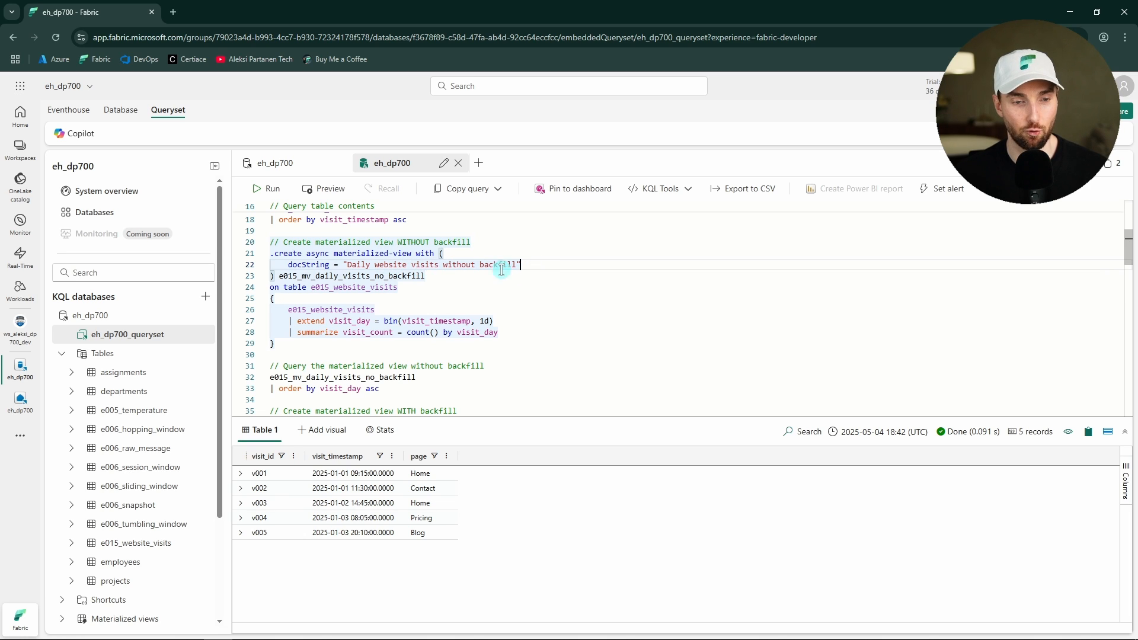
{"action": "double_click", "coordinate": [302, 264]}
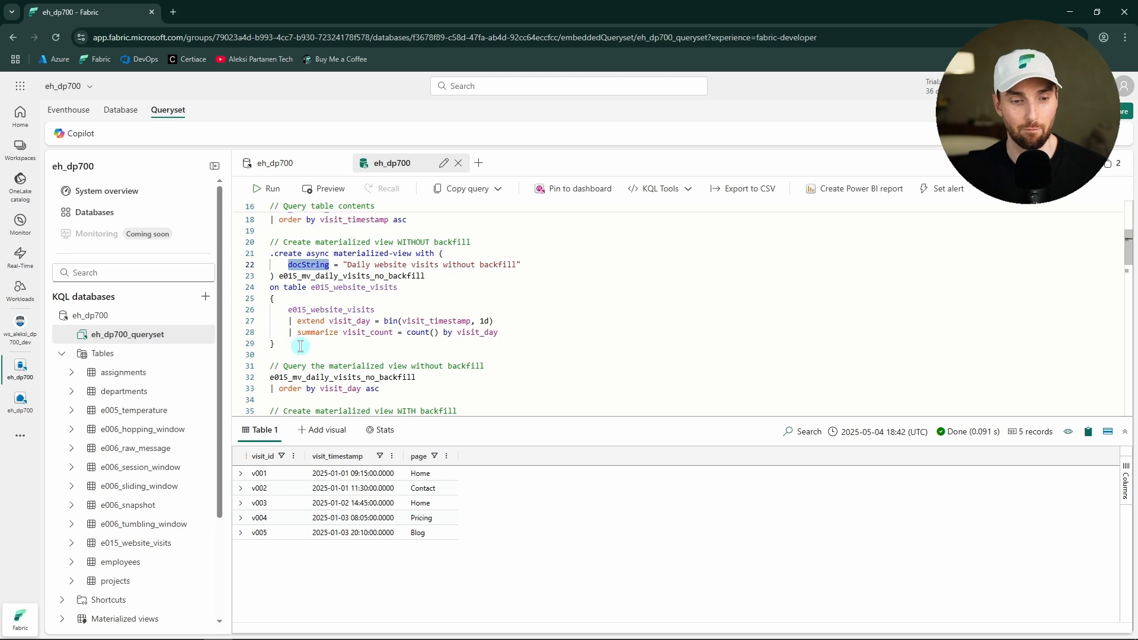
{"action": "left_click_drag", "start_coordinate": [288, 311], "coordinate": [498, 333]}
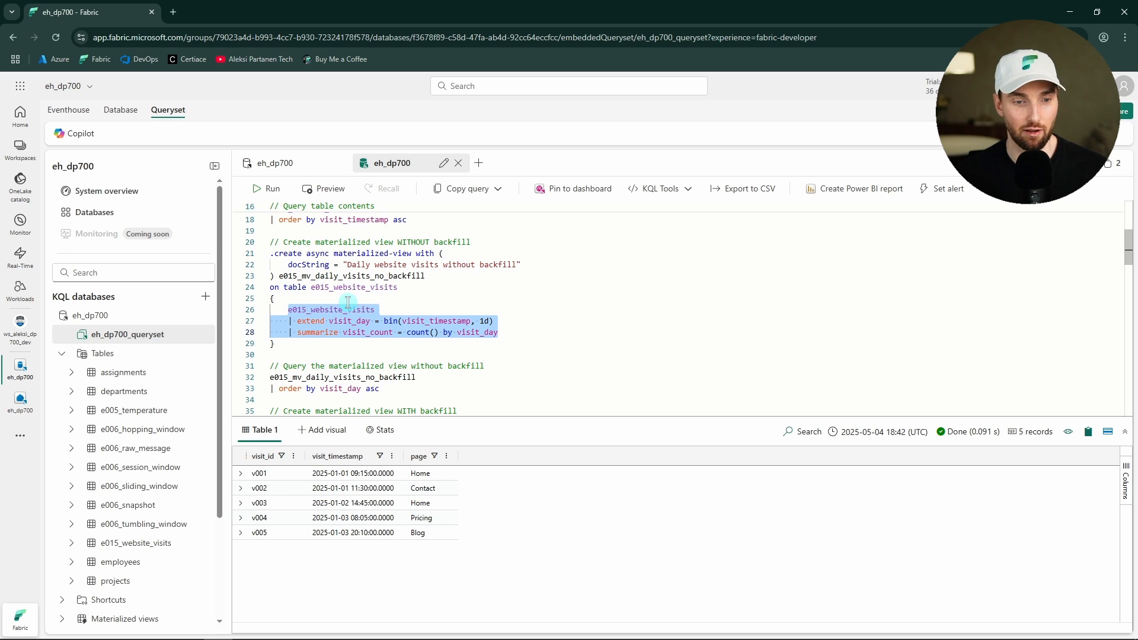
Review the e015_mv_daily_visits_no_backfill view name, its source table, the visit_day bin expression and the visit_count summarize clause
{"action": "double_click", "coordinate": [373, 276]}
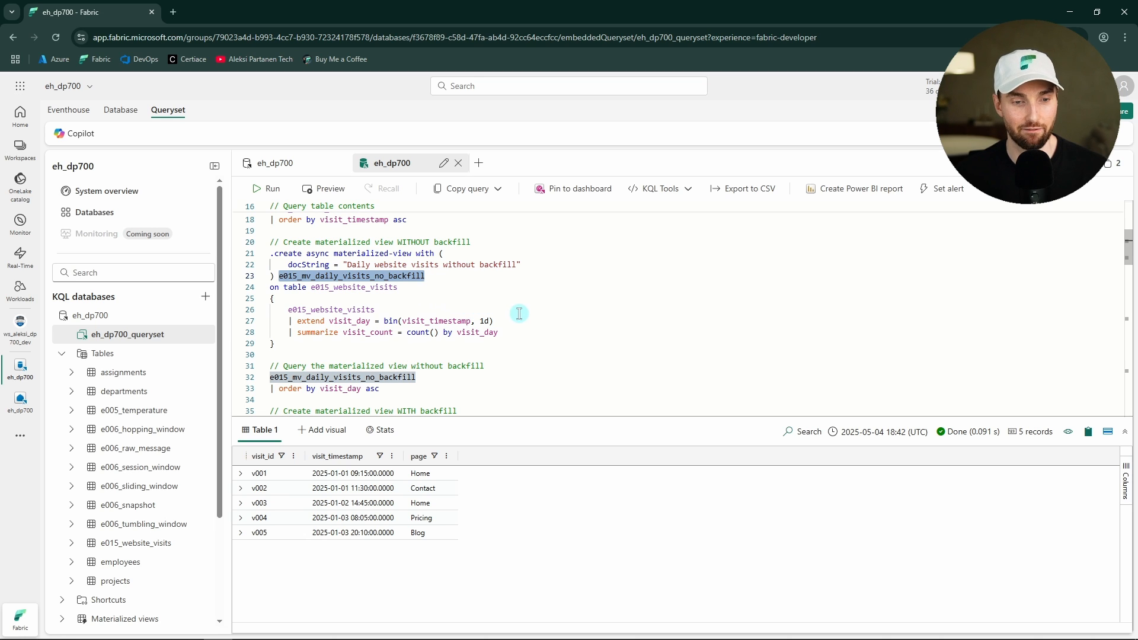
{"action": "left_click_drag", "start_coordinate": [499, 333], "coordinate": [287, 309]}
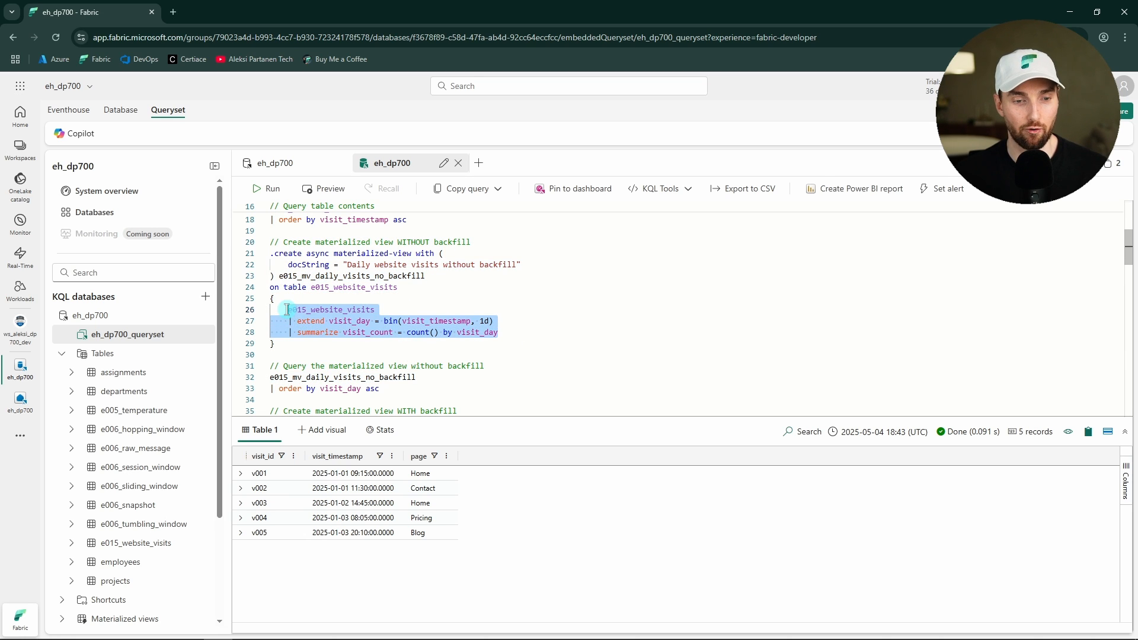
{"action": "left_click", "coordinate": [427, 309]}
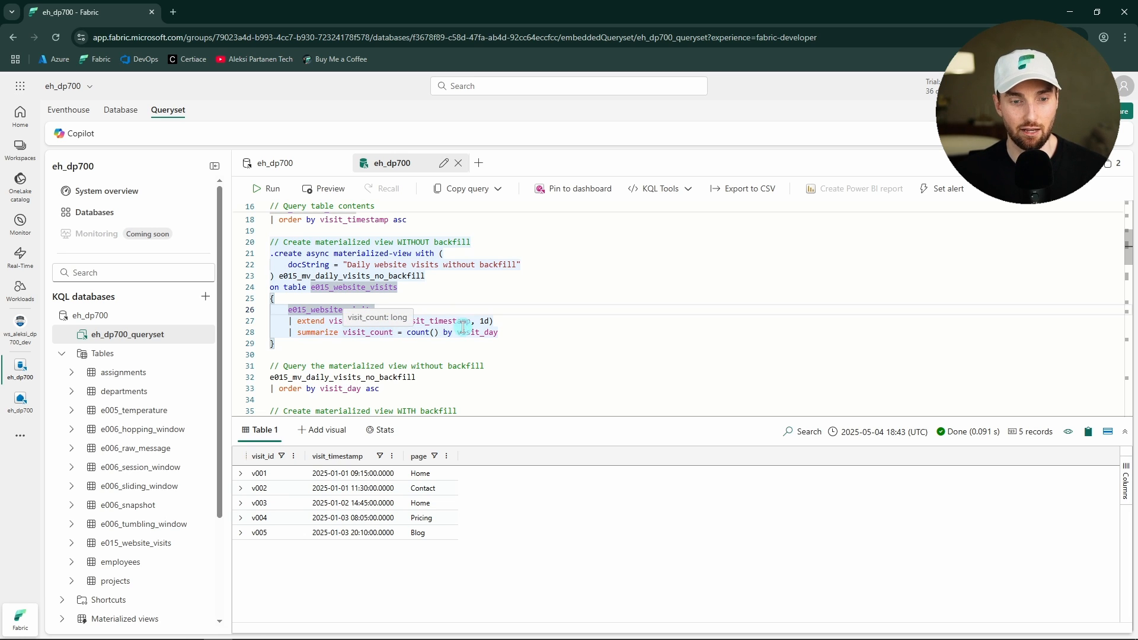
{"action": "left_click", "coordinate": [359, 321]}
{"action": "double_click", "coordinate": [359, 323]}
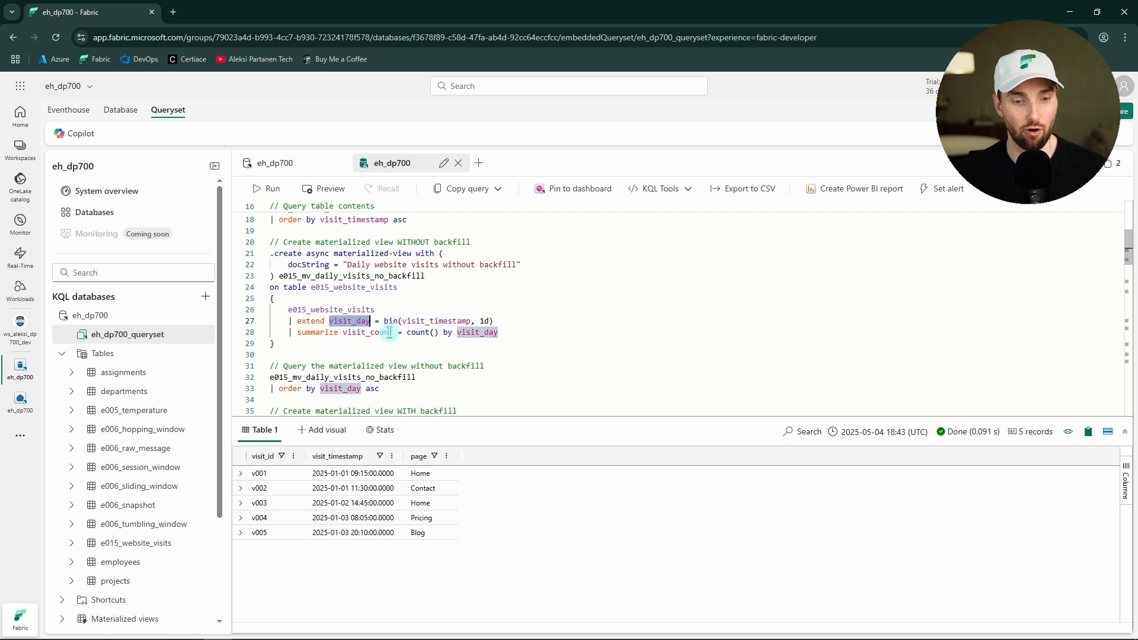
{"action": "left_click_drag", "start_coordinate": [342, 332], "coordinate": [521, 333]}
{"action": "left_click", "coordinate": [531, 332]}
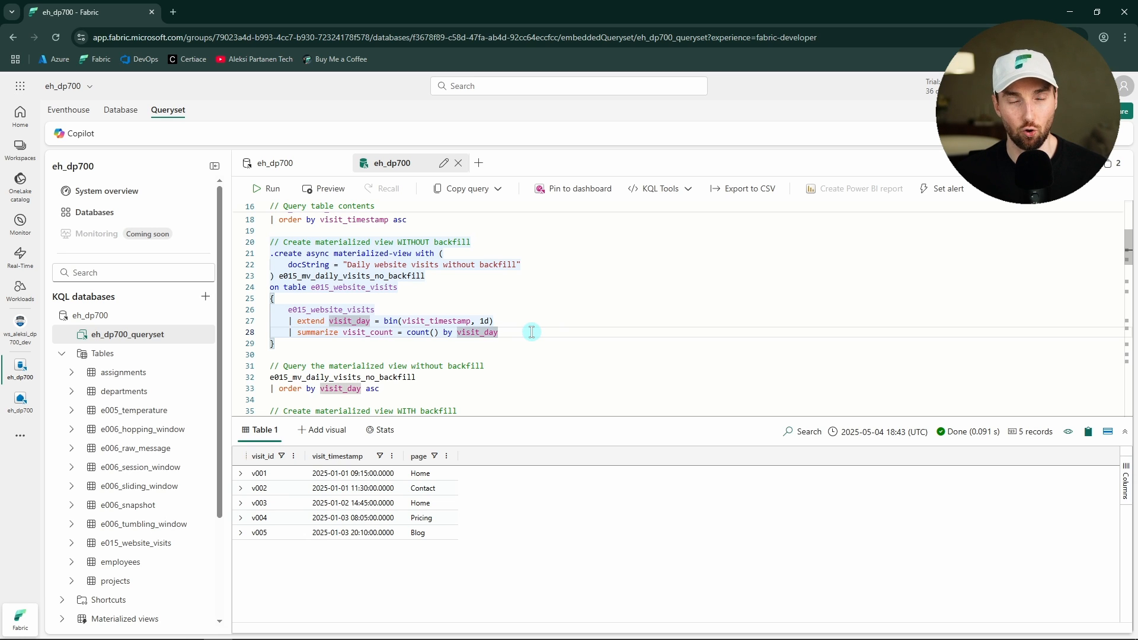
Create the e015_mv_daily_visits_no_backfill materialized view from the script and query it ordered by visit_day ascending
{"action": "left_click_drag", "start_coordinate": [456, 346], "coordinate": [263, 247]}
{"action": "left_click", "coordinate": [298, 344]}
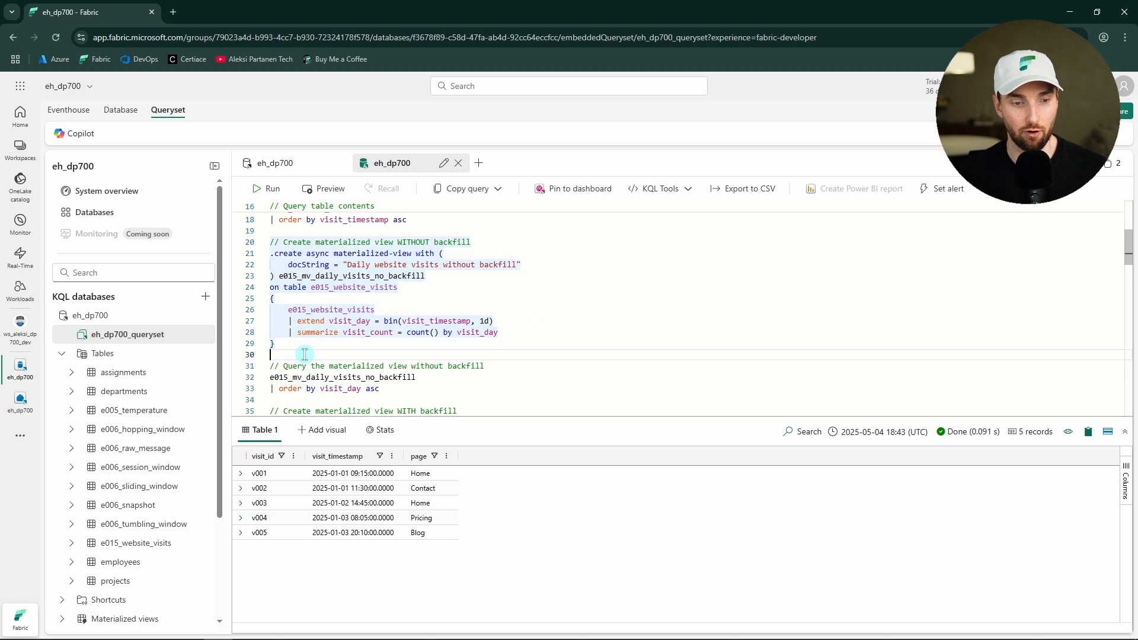
{"action": "left_click", "coordinate": [266, 189]}
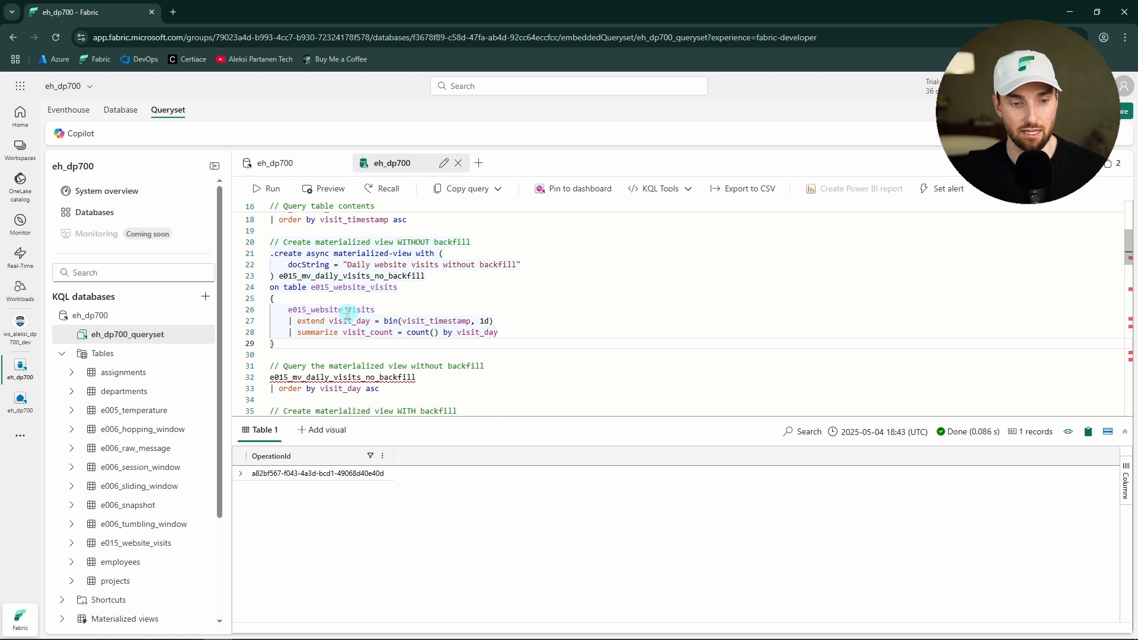
{"action": "scroll", "coordinate": [350, 311], "scroll_direction": "down", "scroll_amount": 1}
{"action": "left_click", "coordinate": [388, 358]}
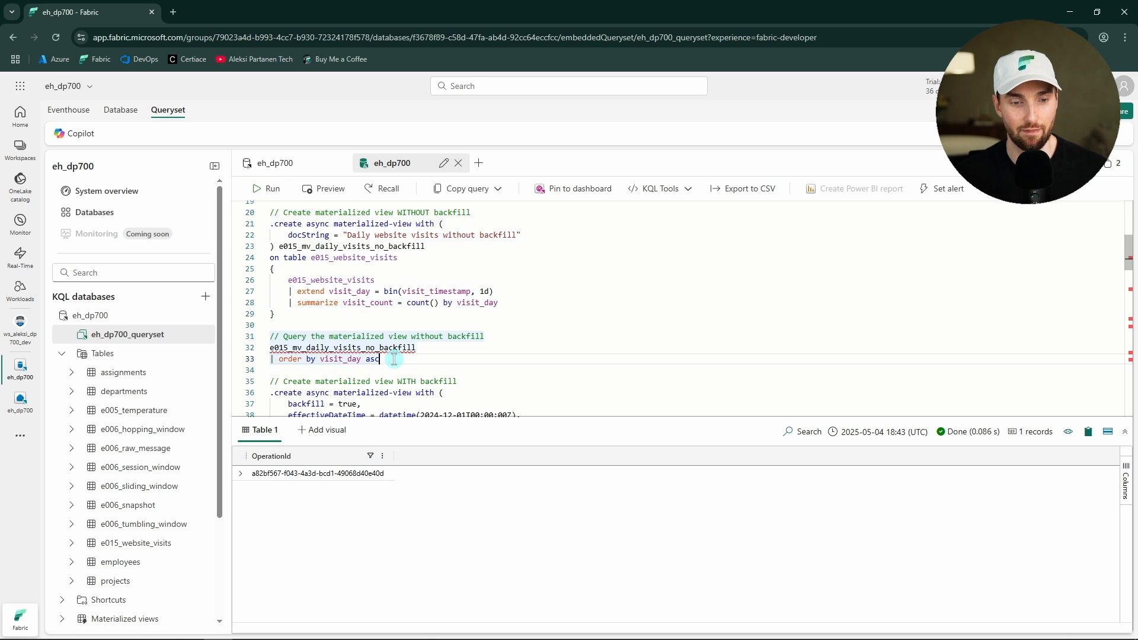
{"action": "left_click", "coordinate": [266, 188]}
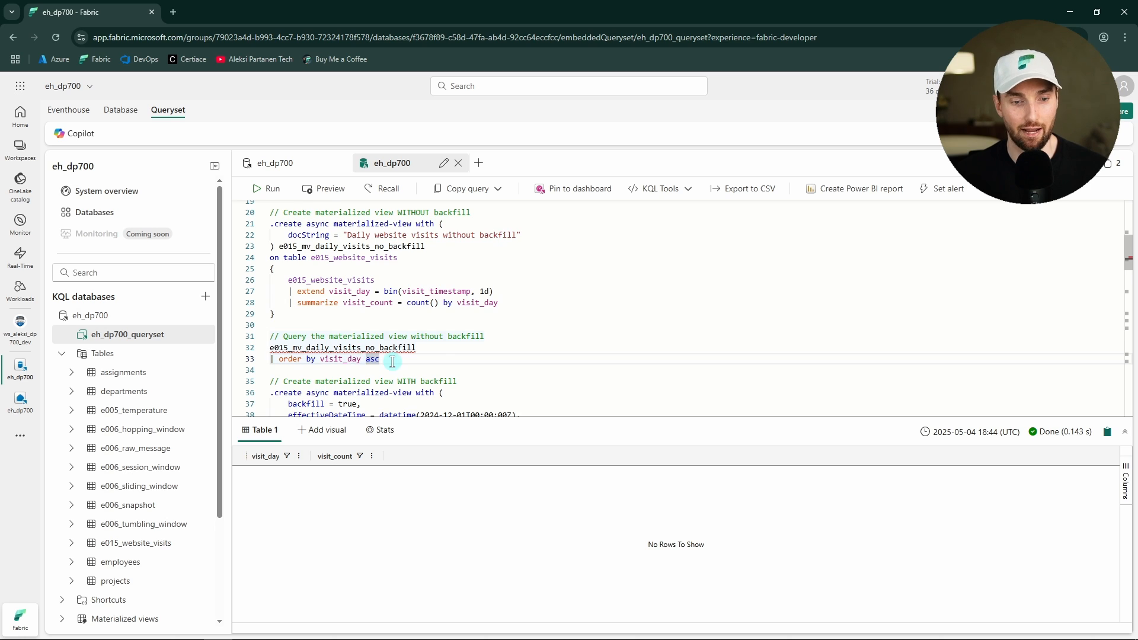
Examine the backfill and effectiveDateTime options in the e015_mv_daily_visits_with_backfill view definition
{"action": "scroll", "coordinate": [393, 361], "scroll_direction": "down", "scroll_amount": 1}
{"action": "scroll", "coordinate": [392, 360], "scroll_direction": "down", "scroll_amount": 1}
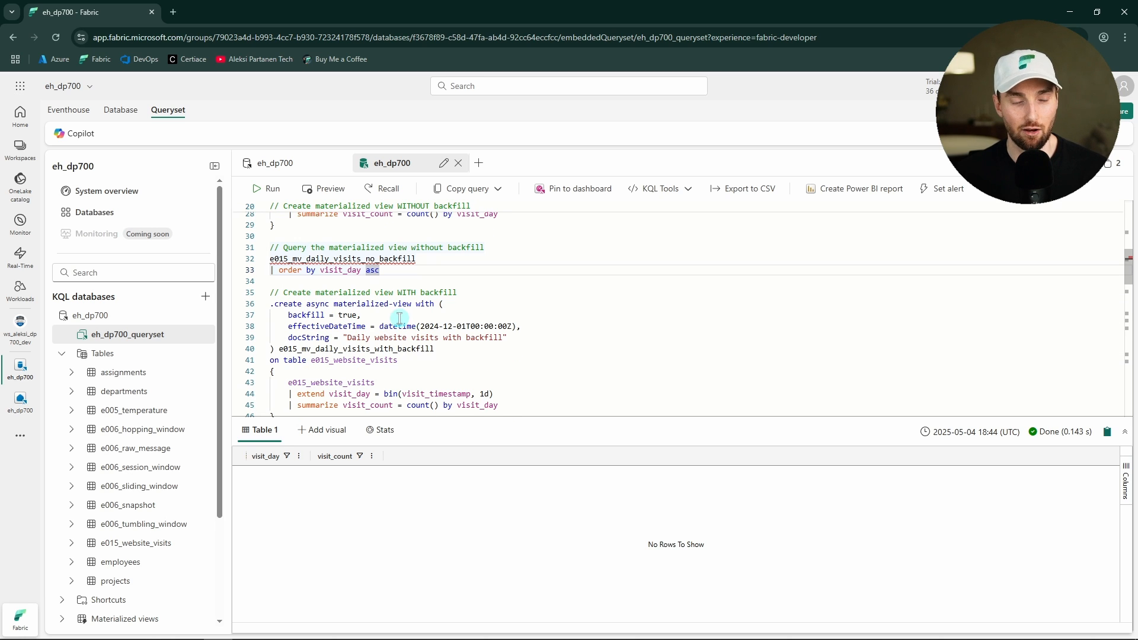
{"action": "left_click", "coordinate": [457, 315]}
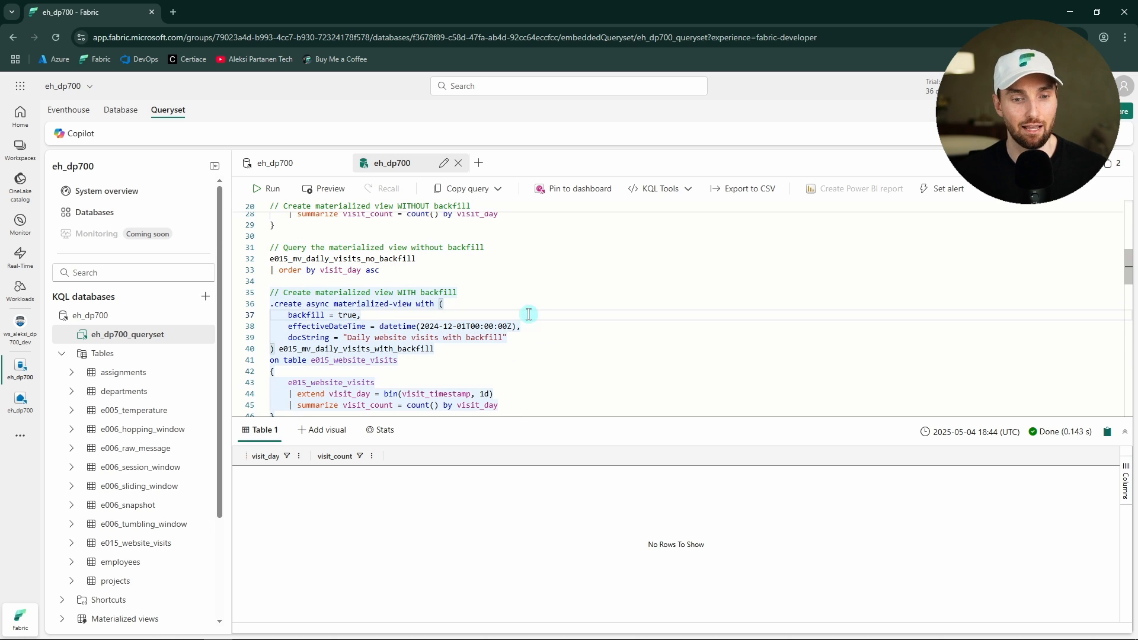
{"action": "scroll", "coordinate": [487, 311], "scroll_direction": "down", "scroll_amount": 1}
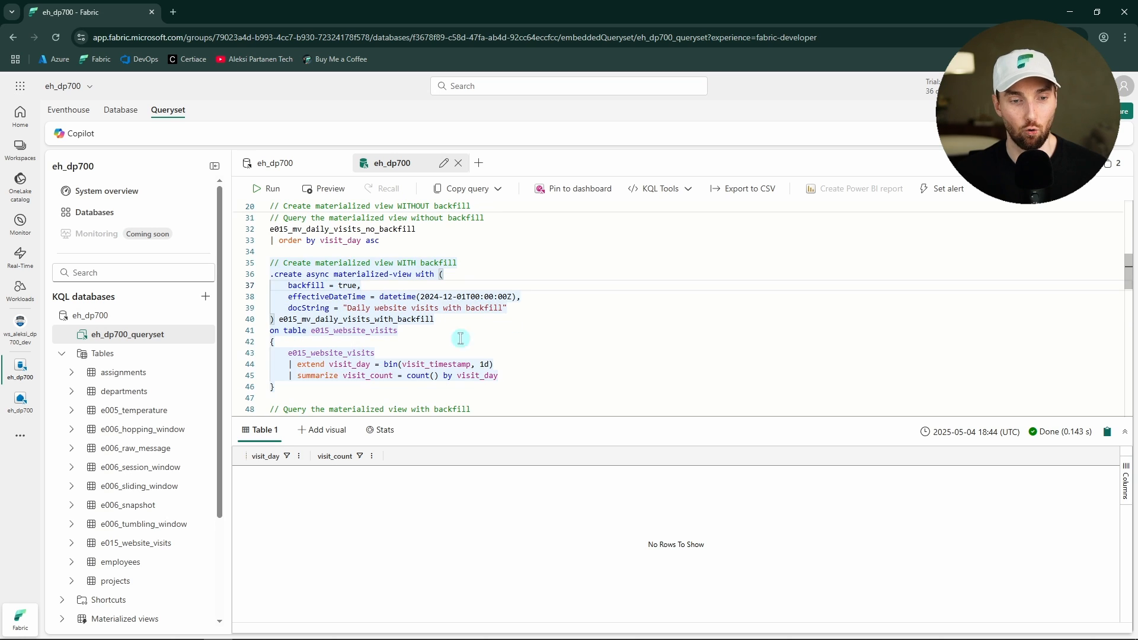
{"action": "left_click", "coordinate": [498, 337]}
{"action": "scroll", "coordinate": [337, 292], "scroll_direction": "up", "scroll_amount": 1}
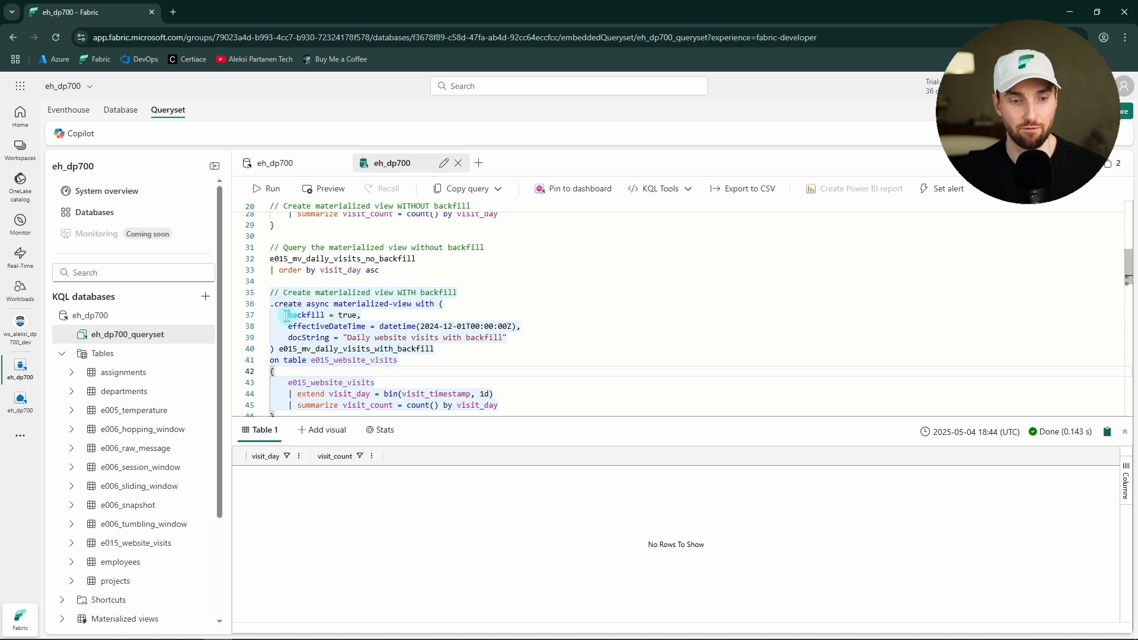
{"action": "left_click_drag", "start_coordinate": [286, 316], "coordinate": [349, 316]}
{"action": "left_click", "coordinate": [388, 315]}
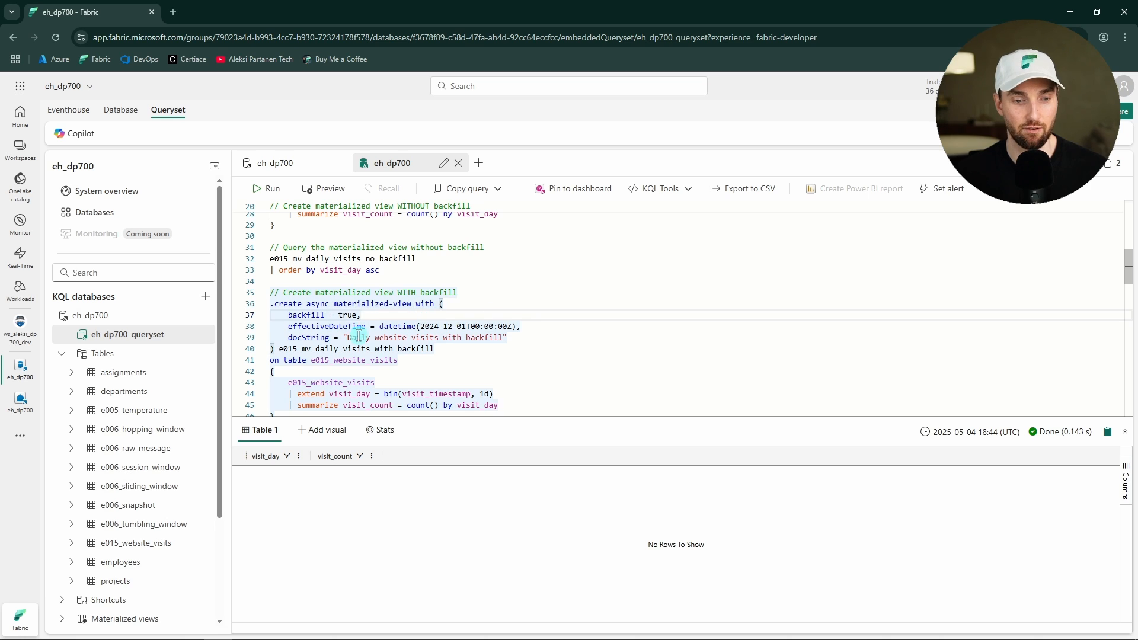
{"action": "double_click", "coordinate": [358, 326]}
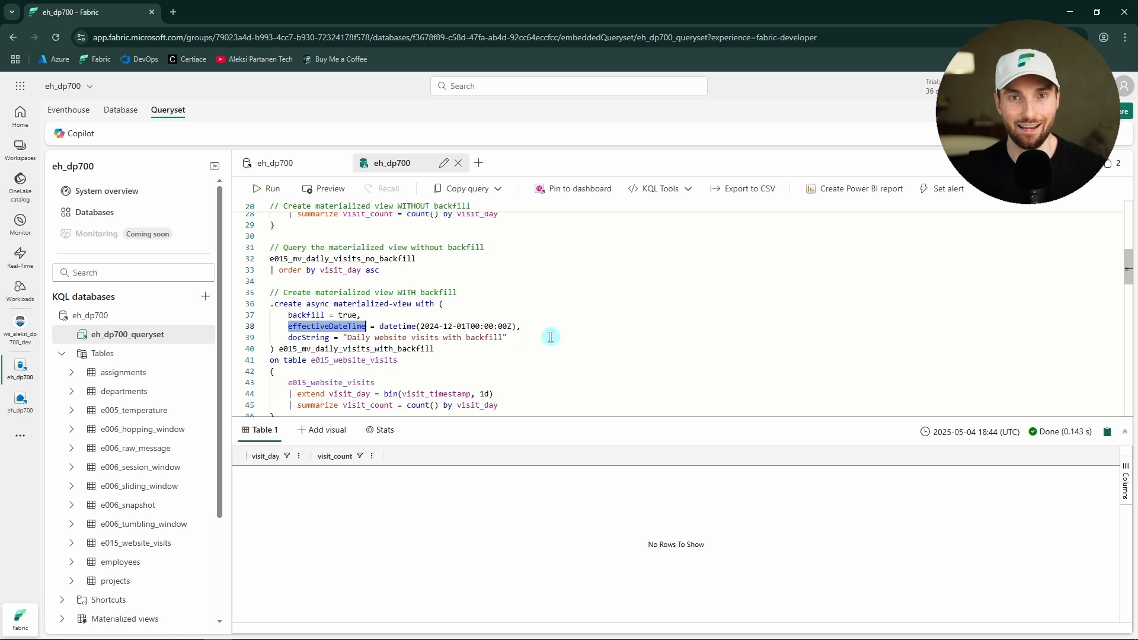
Create the e015_mv_daily_visits_with_backfill materialized view with backfill = true and effectiveDateTime 2024-12-01, and query it ordered by visit_day ascending
{"action": "scroll", "coordinate": [453, 356], "scroll_direction": "down", "scroll_amount": 1}
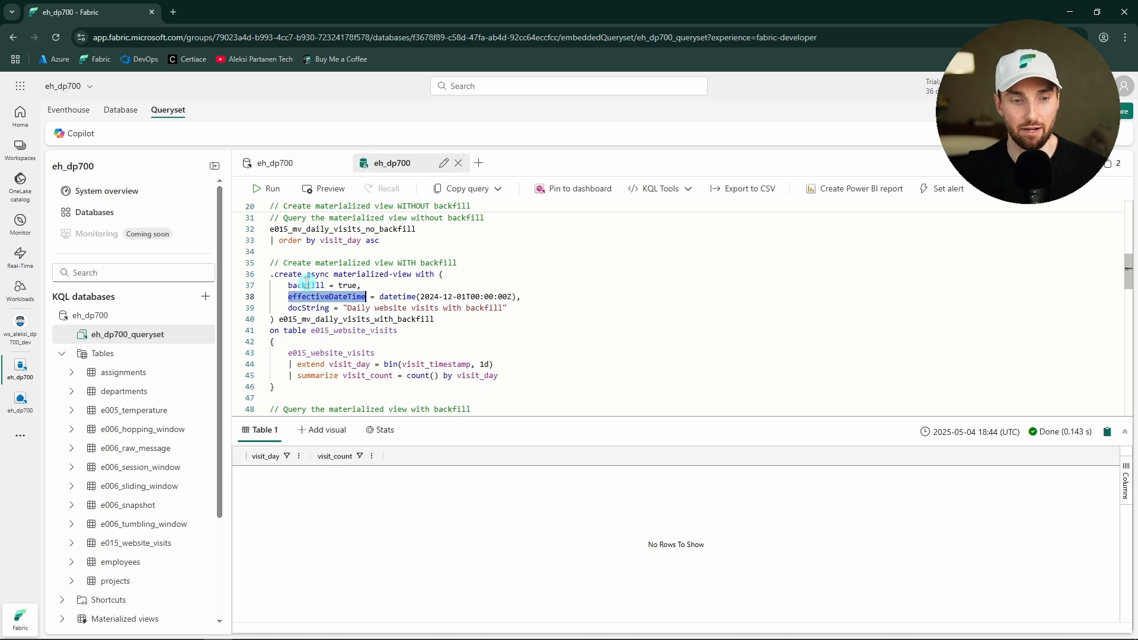
{"action": "scroll", "coordinate": [518, 343], "scroll_direction": "down", "scroll_amount": 1}
{"action": "left_click_drag", "start_coordinate": [518, 344], "coordinate": [298, 323]}
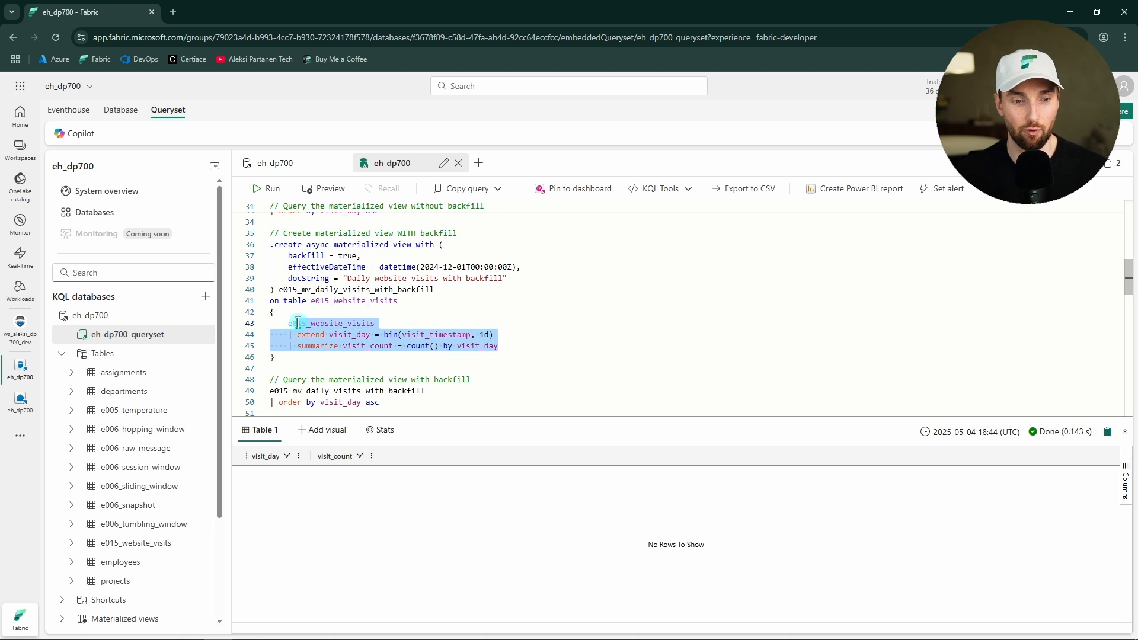
{"action": "left_click", "coordinate": [334, 354]}
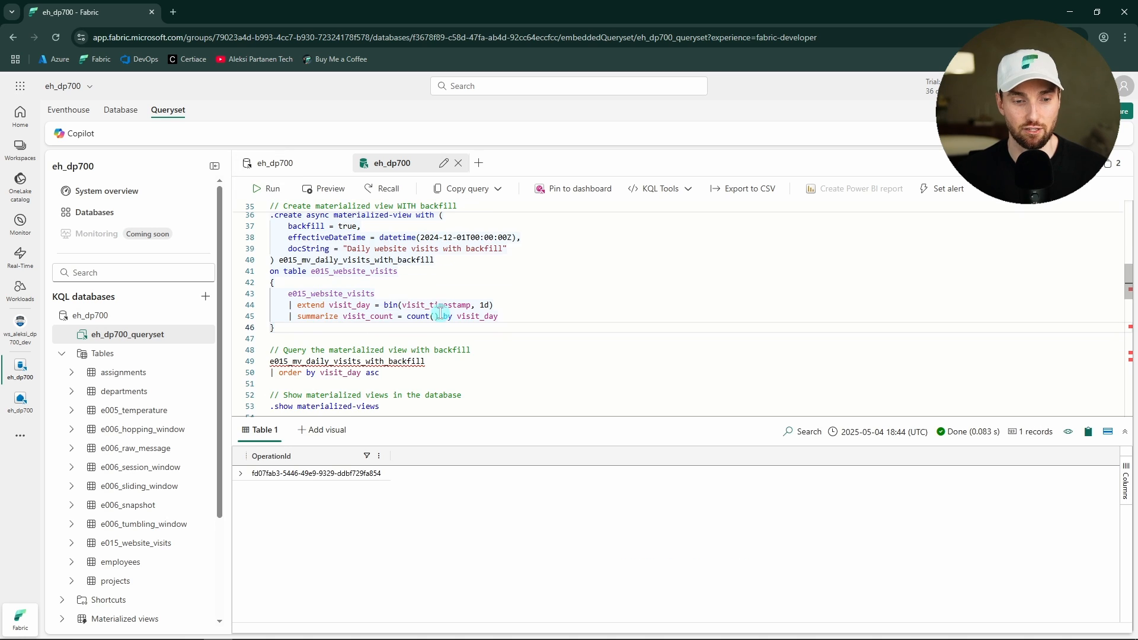
{"action": "left_click", "coordinate": [401, 373]}
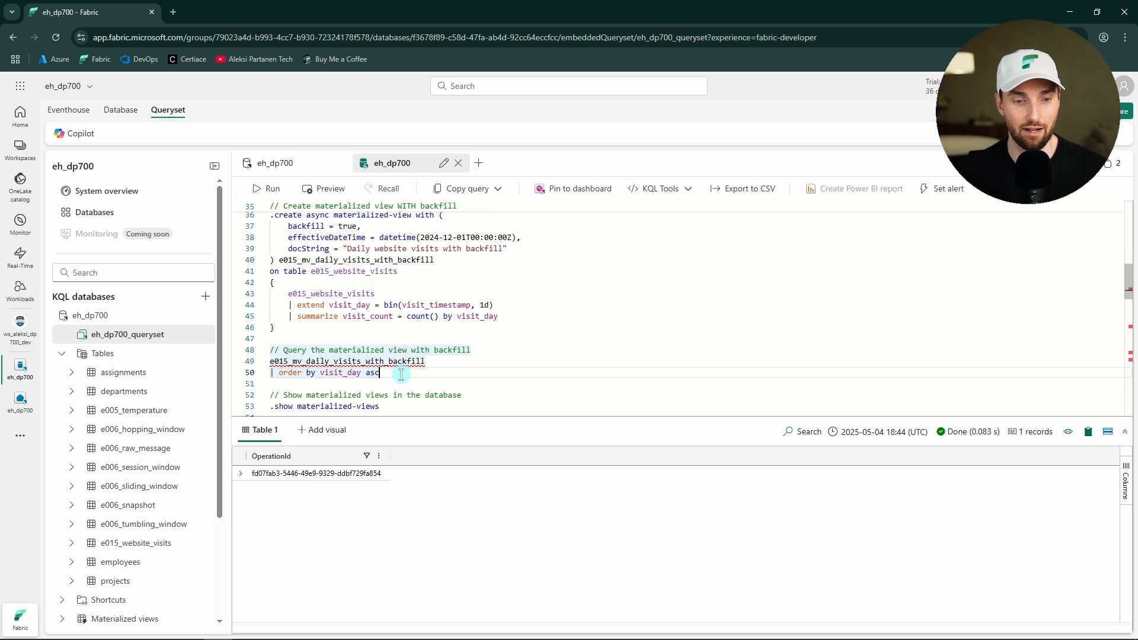
{"action": "left_click", "coordinate": [266, 189]}
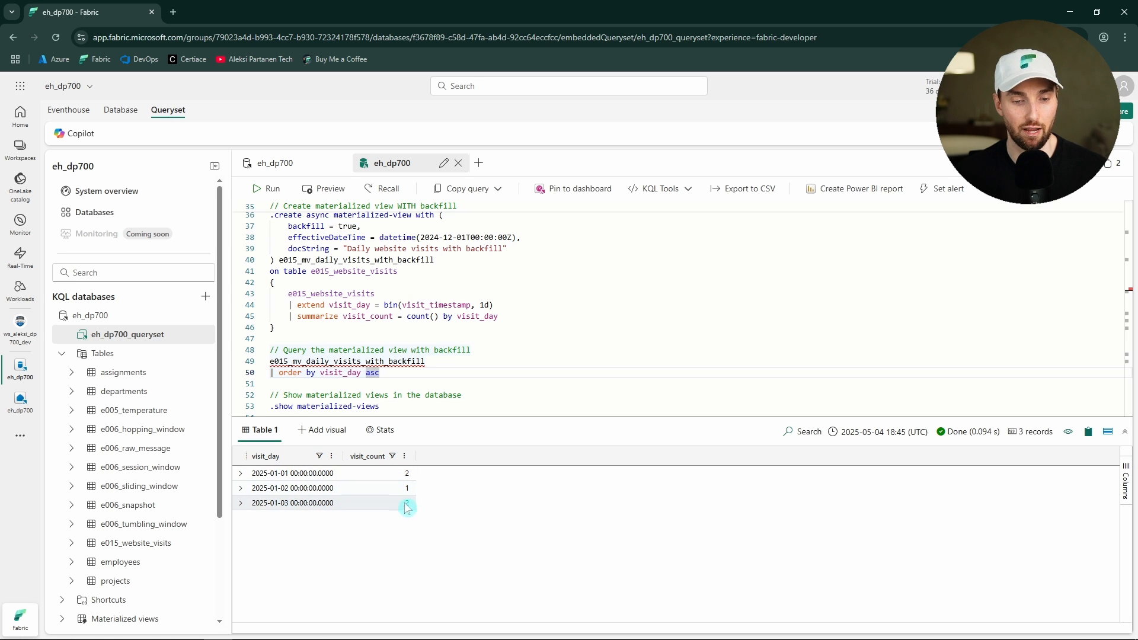
List the database's materialized views with .show materialized-views and inspect their properties through to EffectiveDateTime and the lookback columns
{"action": "scroll", "coordinate": [354, 394], "scroll_direction": "down", "scroll_amount": 1}
{"action": "double_click", "coordinate": [454, 365]}
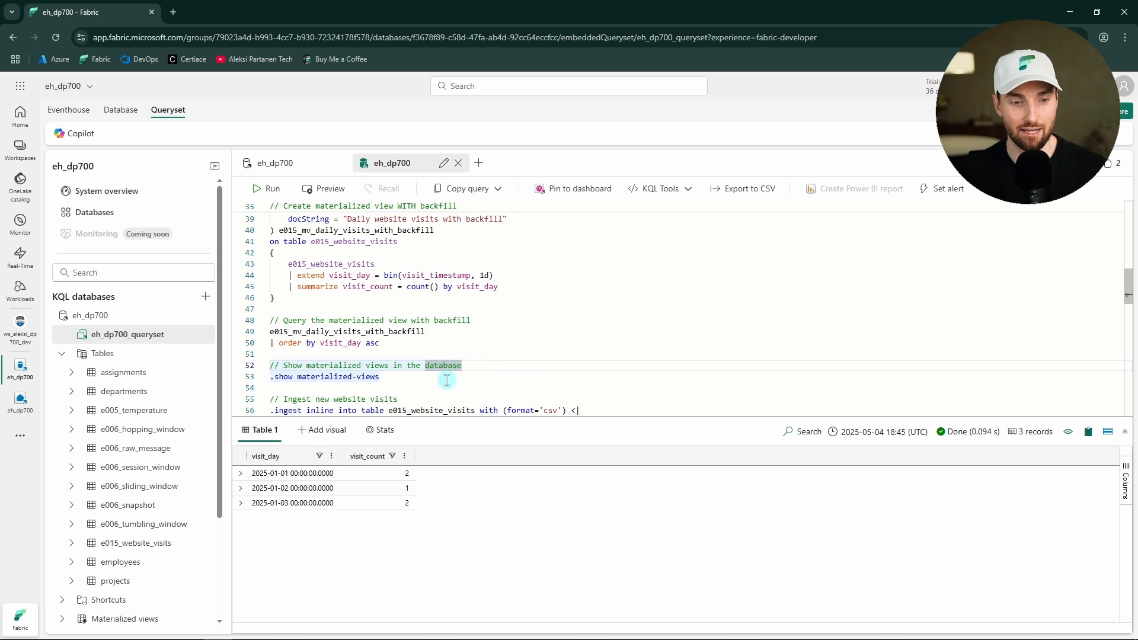
{"action": "double_click", "coordinate": [408, 380]}
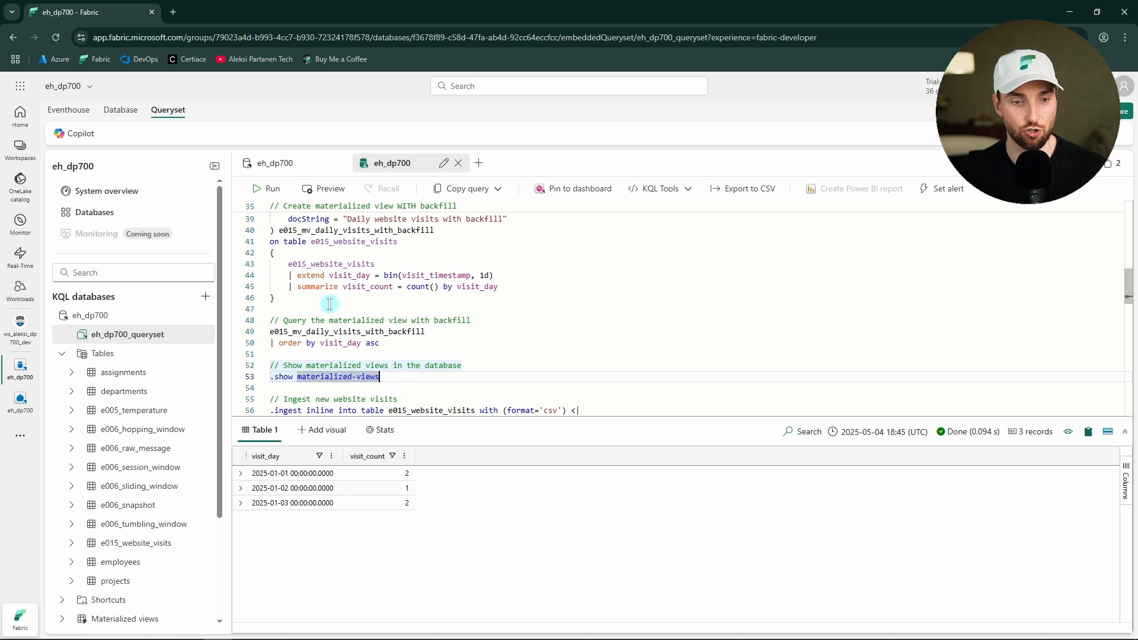
{"action": "left_click", "coordinate": [267, 190]}
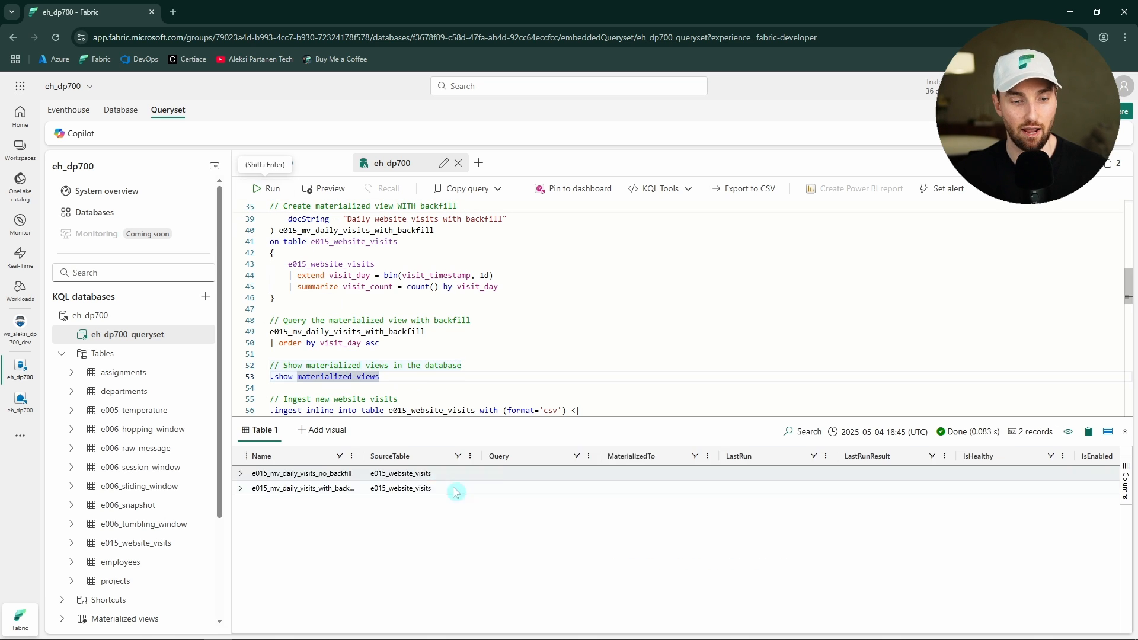
{"action": "left_click_drag", "start_coordinate": [584, 620], "coordinate": [934, 627]}
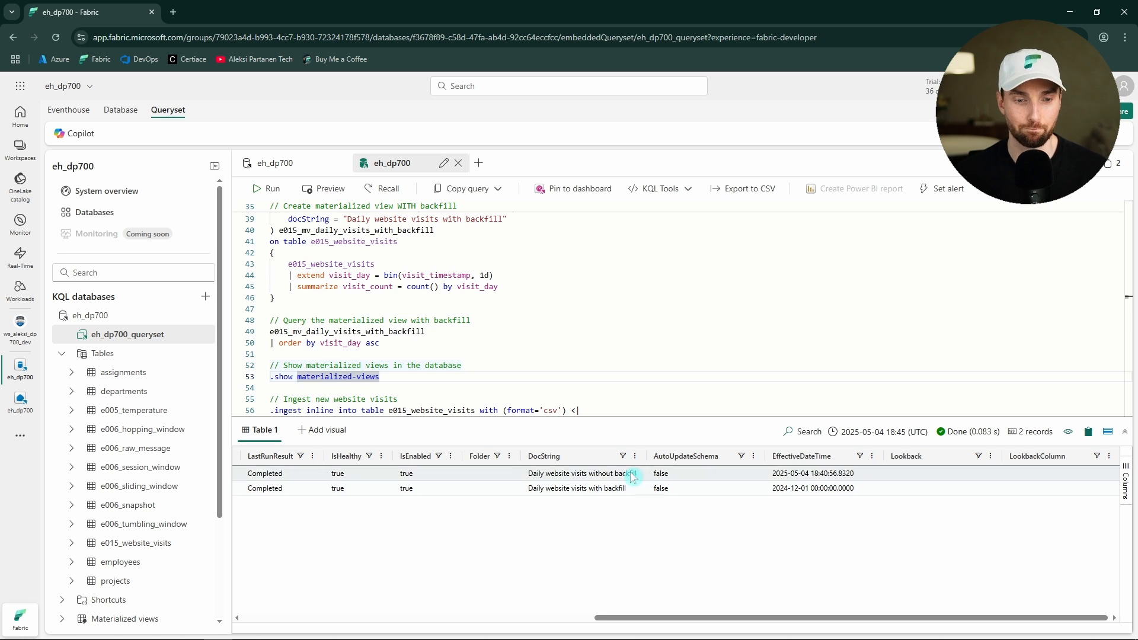
Run the inline CSV ingestion that adds visits v006 (Home) and v007 (Contact) to the e015_website_visits table
{"action": "scroll", "coordinate": [415, 356], "scroll_direction": "down", "scroll_amount": 1}
{"action": "left_click_drag", "start_coordinate": [270, 340], "coordinate": [480, 376]}
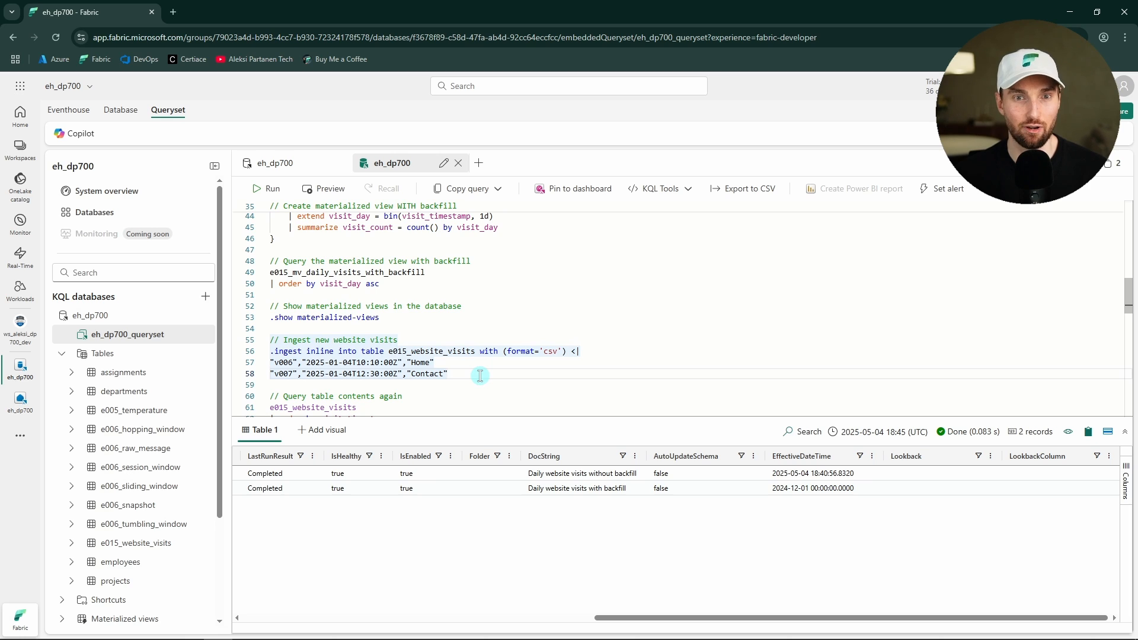
{"action": "key", "text": "shift+Return"}
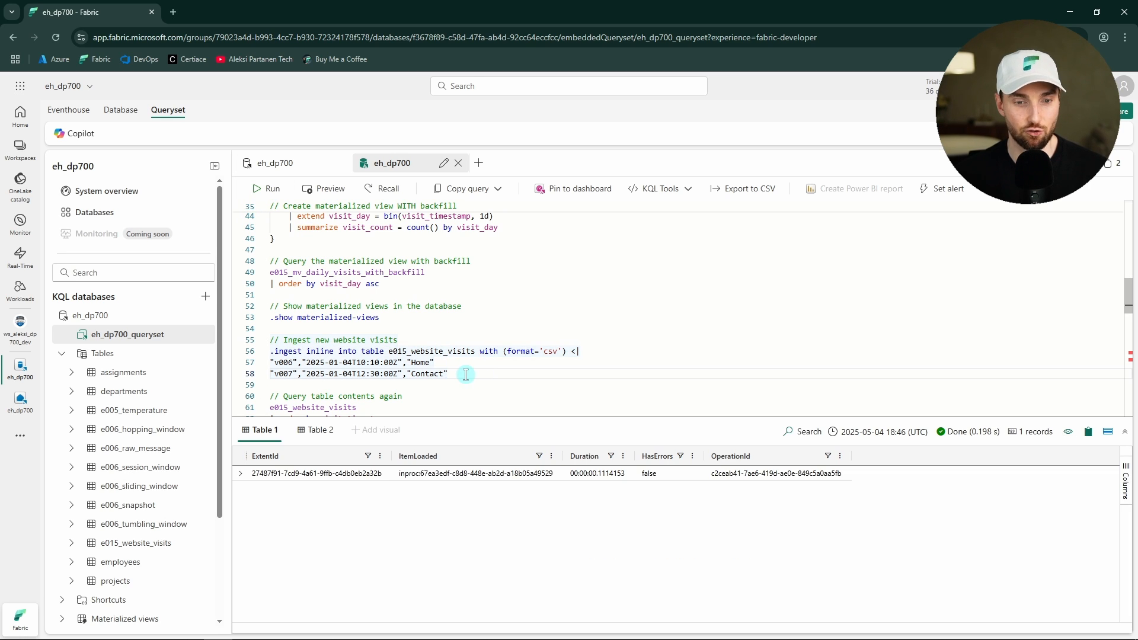
Query the e015_website_visits table again after the new ingestion, ordered by visit_timestamp ascending
{"action": "scroll", "coordinate": [449, 365], "scroll_direction": "down", "scroll_amount": 1}
{"action": "scroll", "coordinate": [427, 359], "scroll_direction": "down", "scroll_amount": 1}
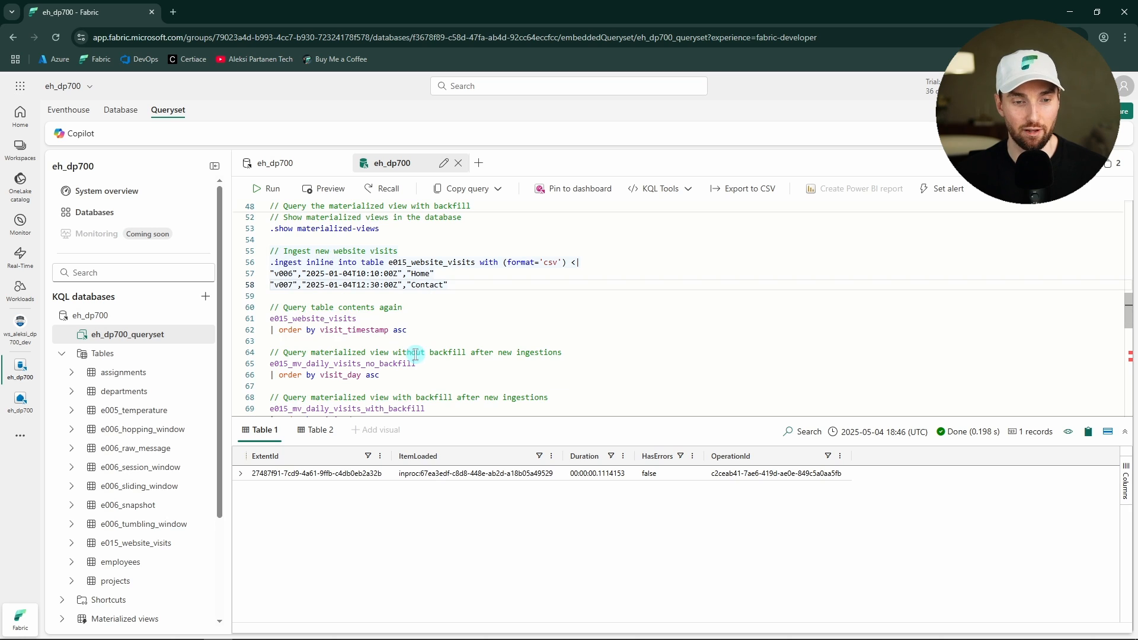
{"action": "left_click", "coordinate": [418, 330]}
{"action": "left_click", "coordinate": [268, 189]}
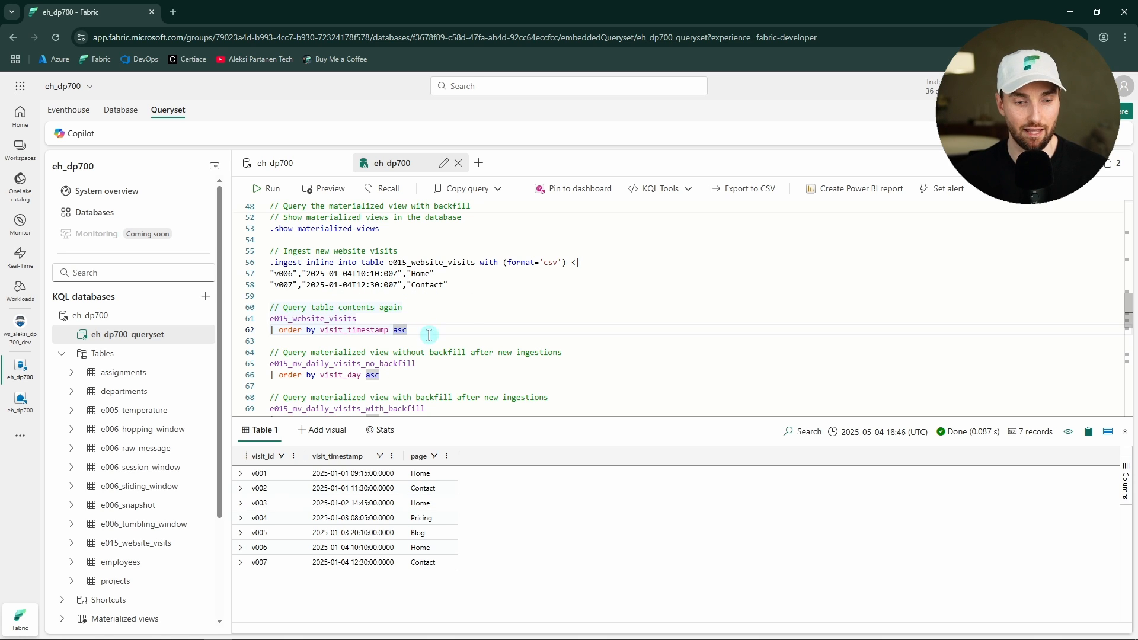
Query the no-backfill and with-backfill materialized views after the new ingestion, each ordered by visit_day ascending
{"action": "left_click", "coordinate": [399, 379]}
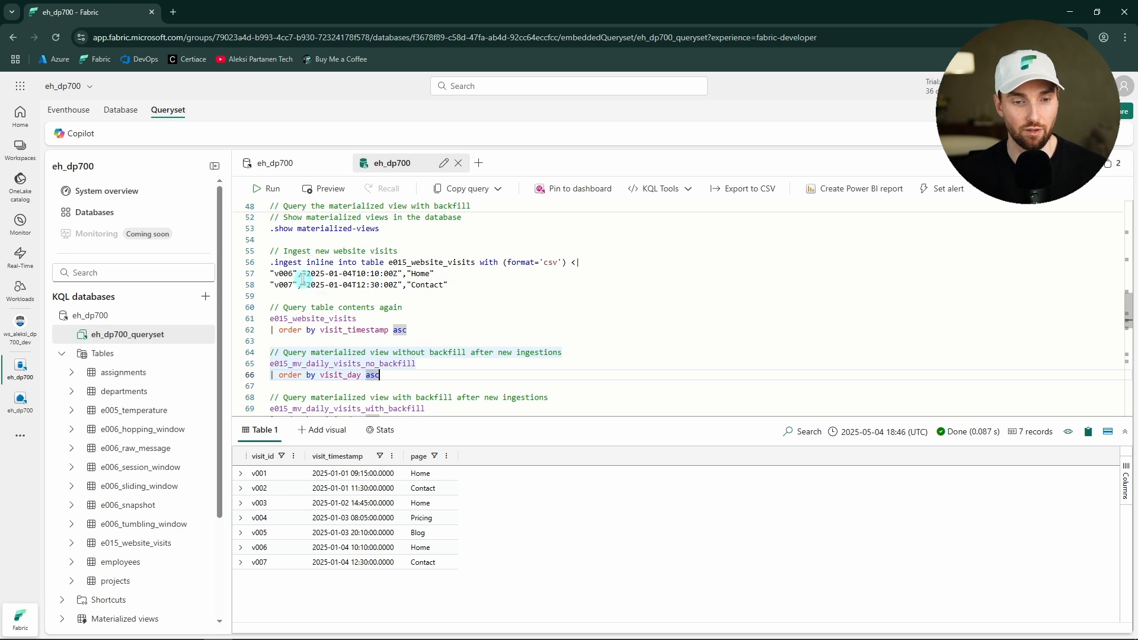
{"action": "left_click", "coordinate": [266, 188]}
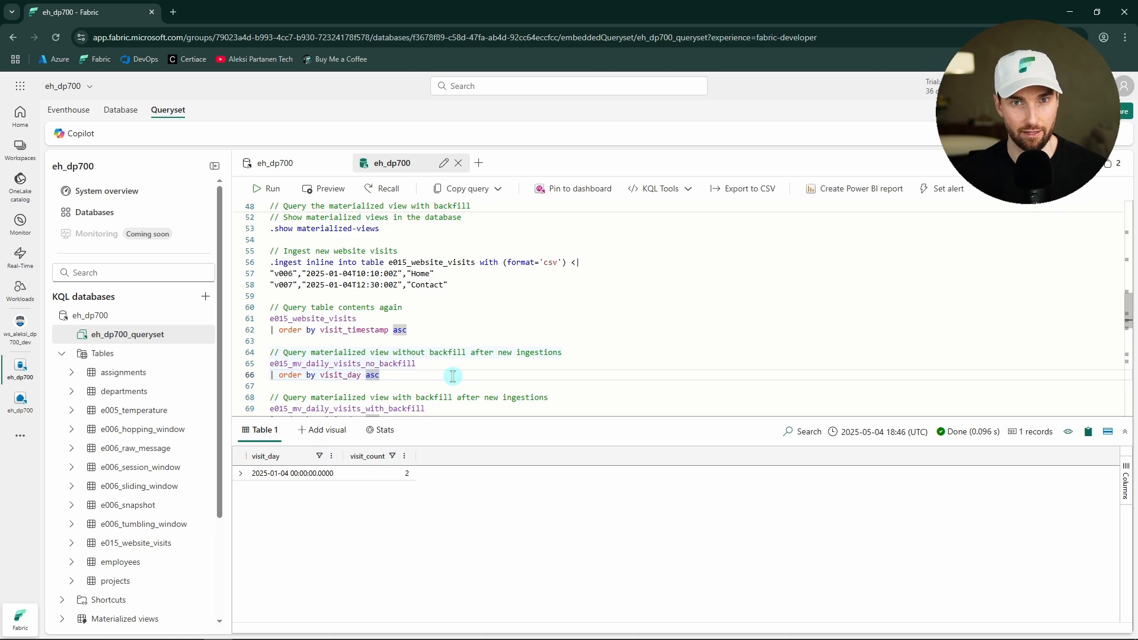
{"action": "scroll", "coordinate": [439, 382], "scroll_direction": "down", "scroll_amount": 1}
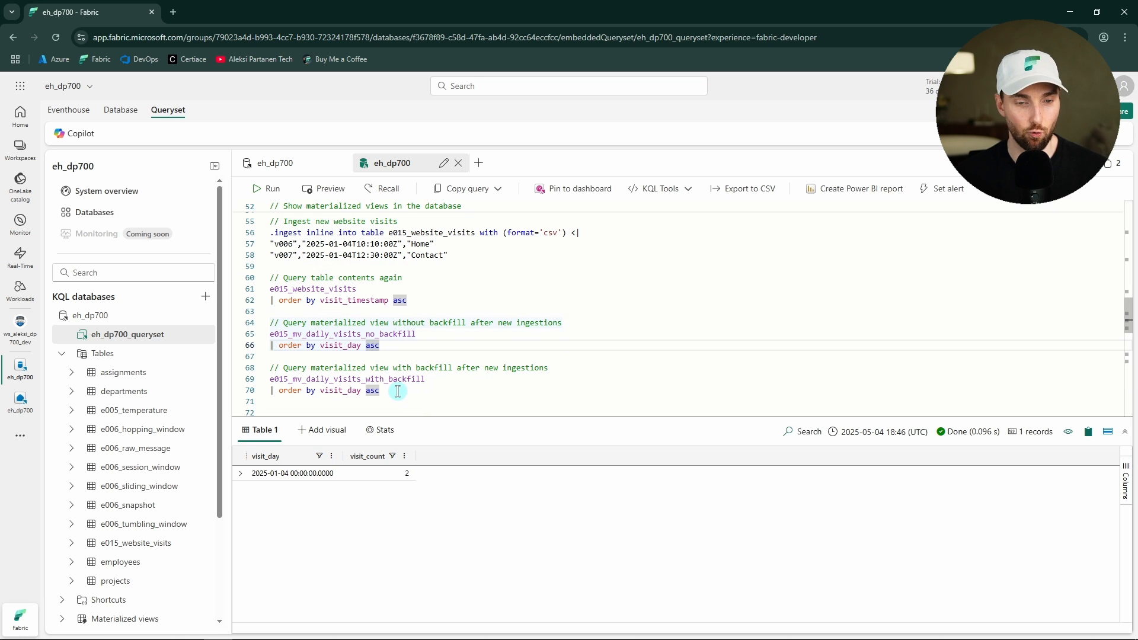
{"action": "left_click", "coordinate": [398, 392]}
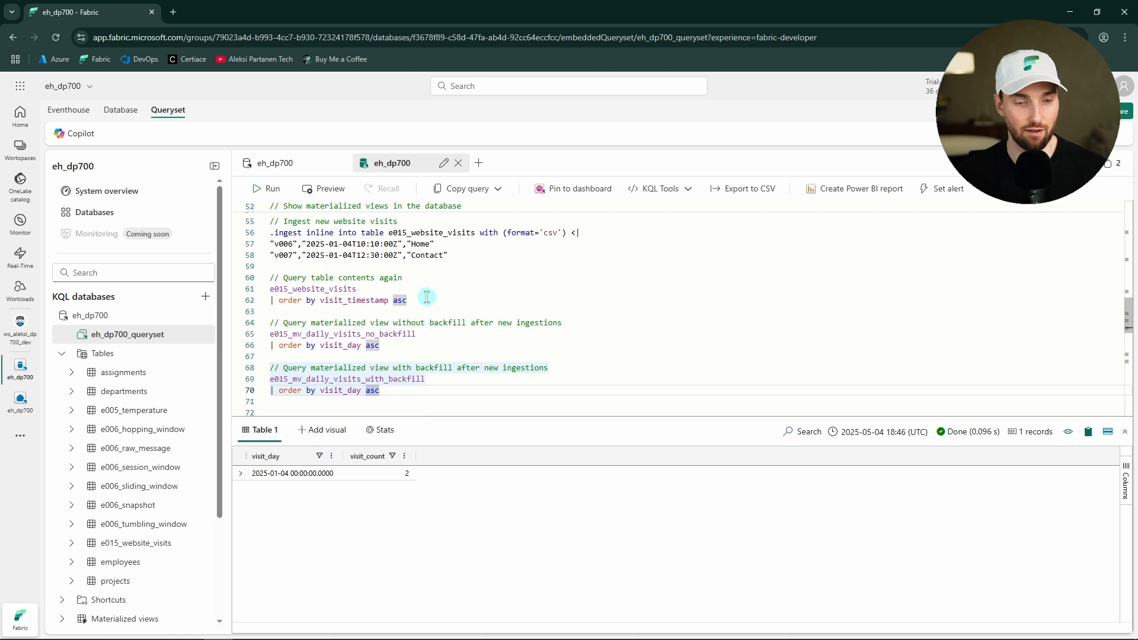
{"action": "left_click", "coordinate": [264, 191]}
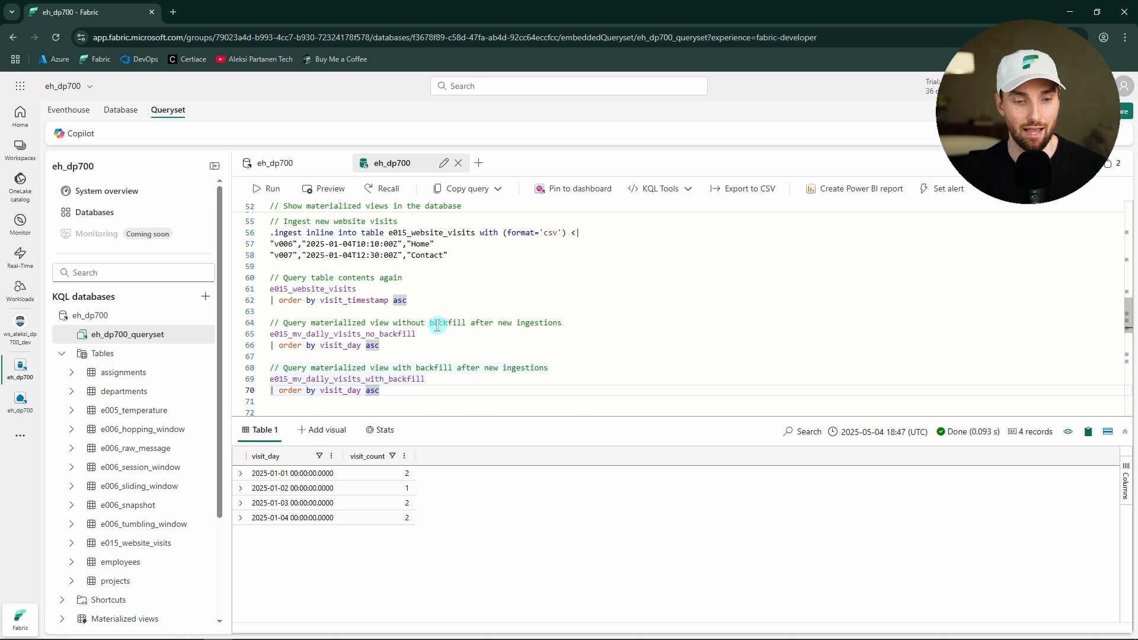
Examine the get_daily_visits_per_page definition, including its pageName parameter, e015_website_visits source, page filter and daily visit aggregation
{"action": "scroll", "coordinate": [439, 325], "scroll_direction": "down", "scroll_amount": 1}
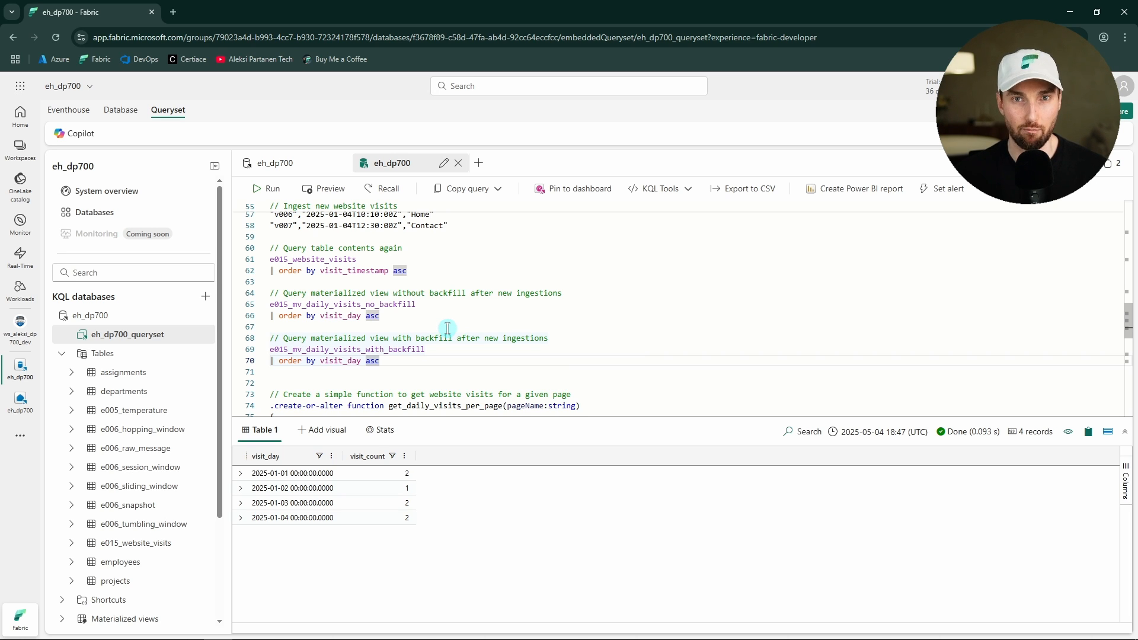
{"action": "scroll", "coordinate": [448, 328], "scroll_direction": "down", "scroll_amount": 3}
{"action": "left_click", "coordinate": [607, 311]}
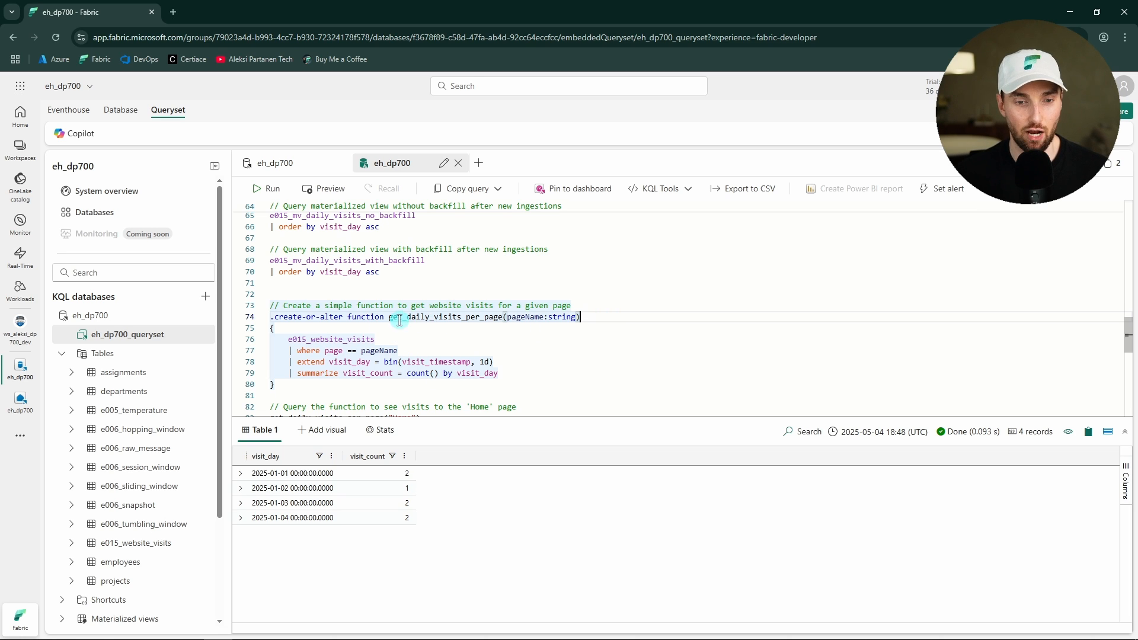
{"action": "double_click", "coordinate": [431, 319]}
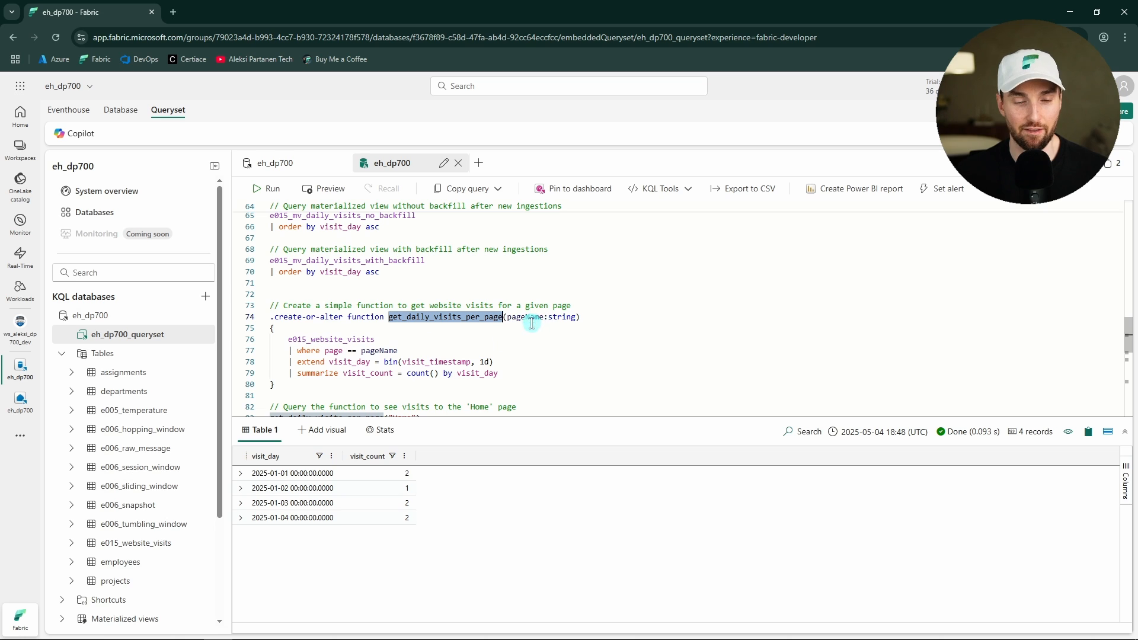
{"action": "left_click", "coordinate": [527, 318]}
{"action": "double_click", "coordinate": [527, 318]}
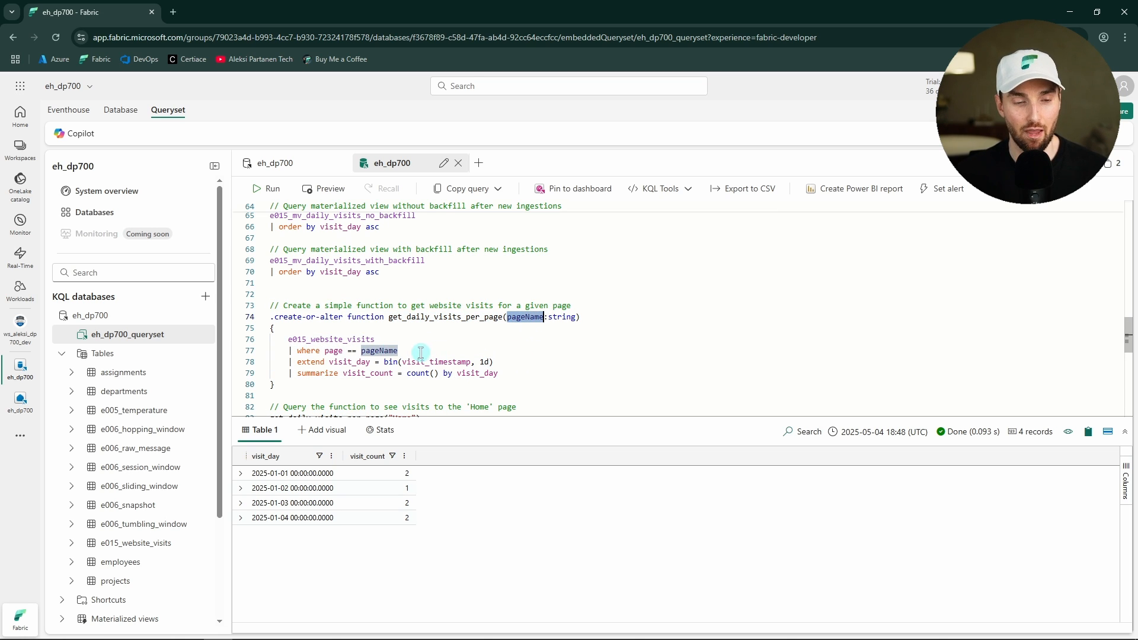
{"action": "scroll", "coordinate": [397, 343], "scroll_direction": "down", "scroll_amount": 1}
{"action": "scroll", "coordinate": [394, 342], "scroll_direction": "up", "scroll_amount": 1}
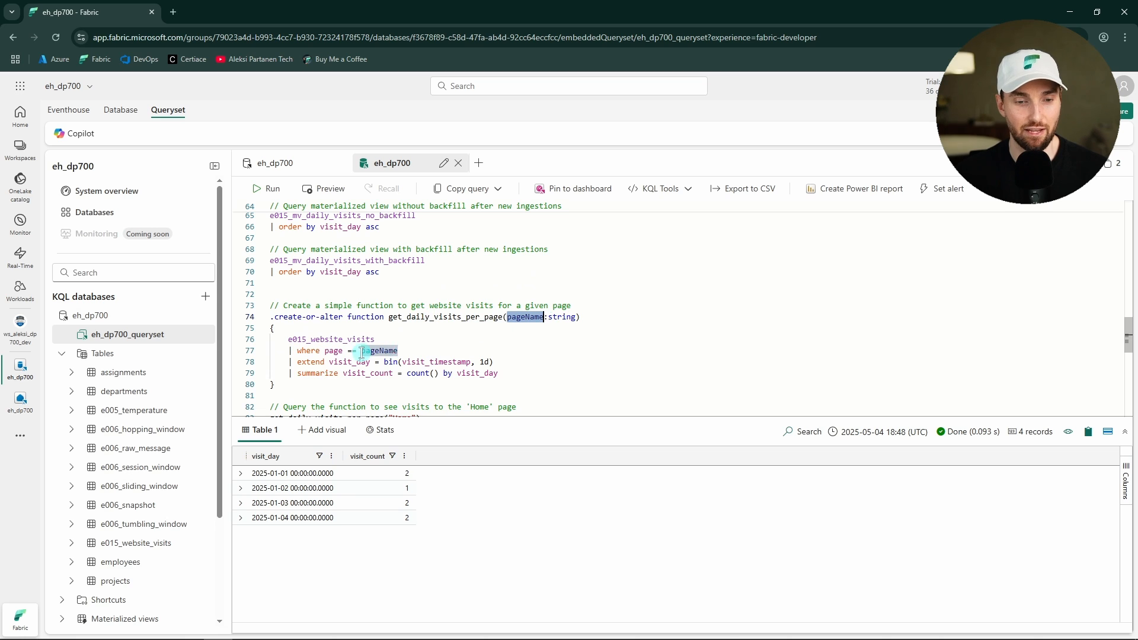
{"action": "double_click", "coordinate": [368, 339]}
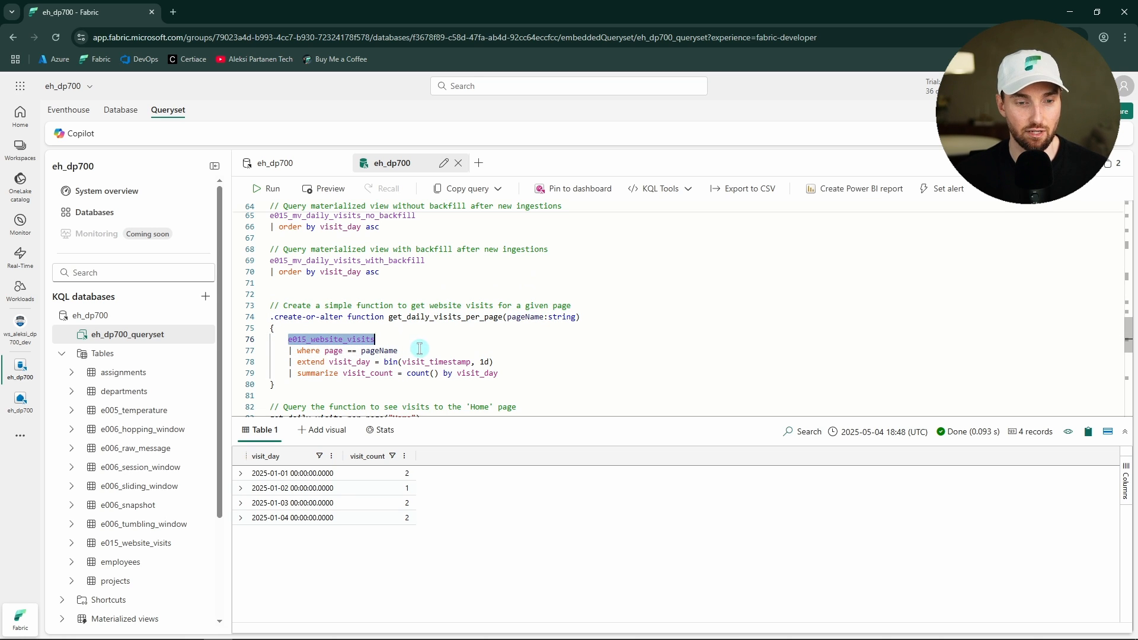
{"action": "left_click_drag", "start_coordinate": [415, 351], "coordinate": [273, 349]}
{"action": "scroll", "coordinate": [265, 355], "scroll_direction": "down", "scroll_amount": 1}
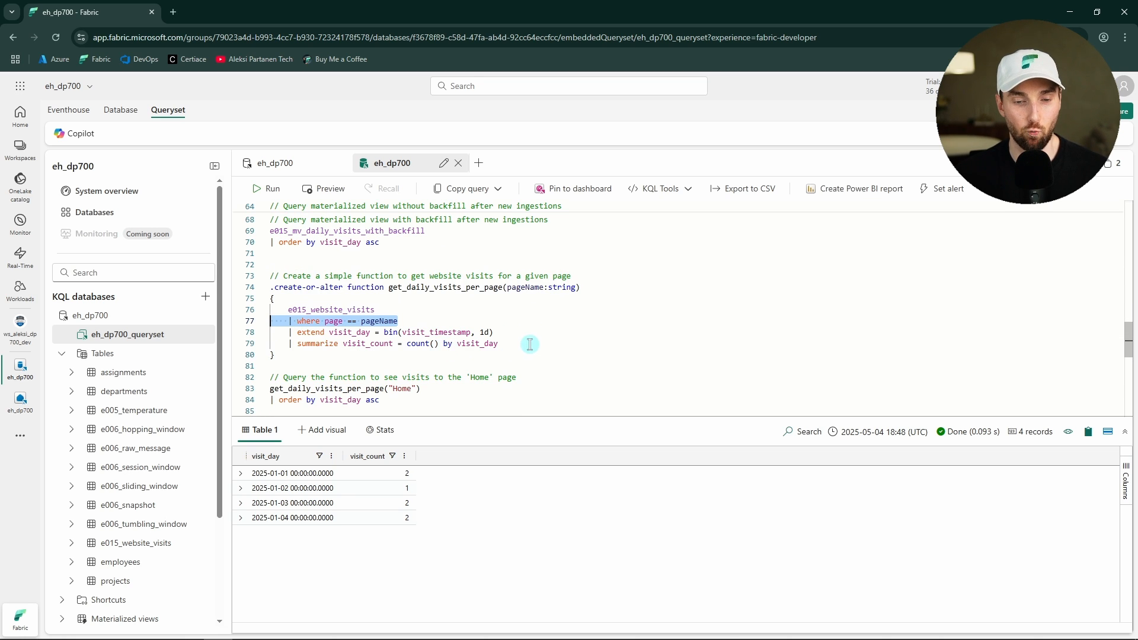
{"action": "left_click_drag", "start_coordinate": [528, 343], "coordinate": [255, 333]}
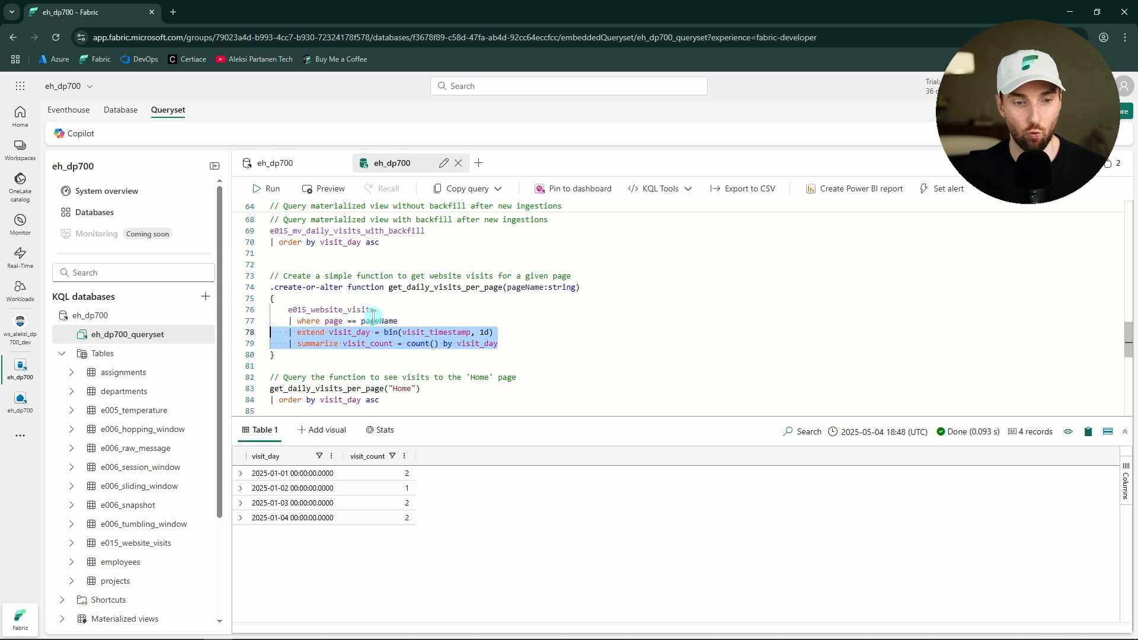
{"action": "left_click_drag", "start_coordinate": [410, 318], "coordinate": [247, 325]}
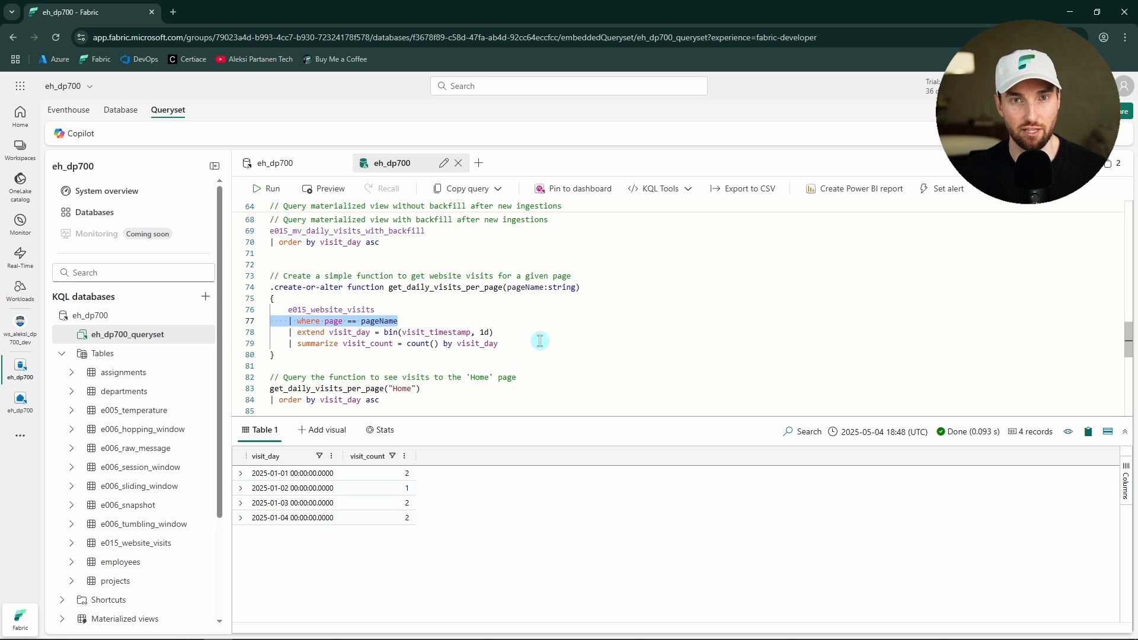
Run the .create-or-alter statement to create the get_daily_visits_per_page(pageName:string) function on e015_website_visits
{"action": "left_click", "coordinate": [515, 345]}
{"action": "left_click", "coordinate": [300, 355]}
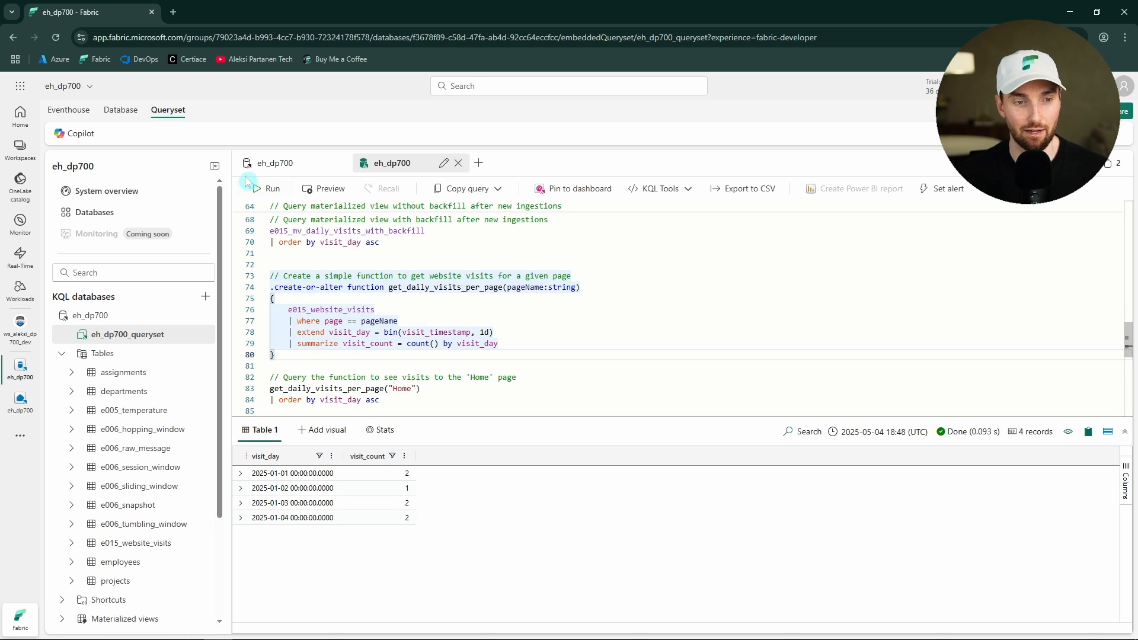
{"action": "left_click", "coordinate": [265, 188]}
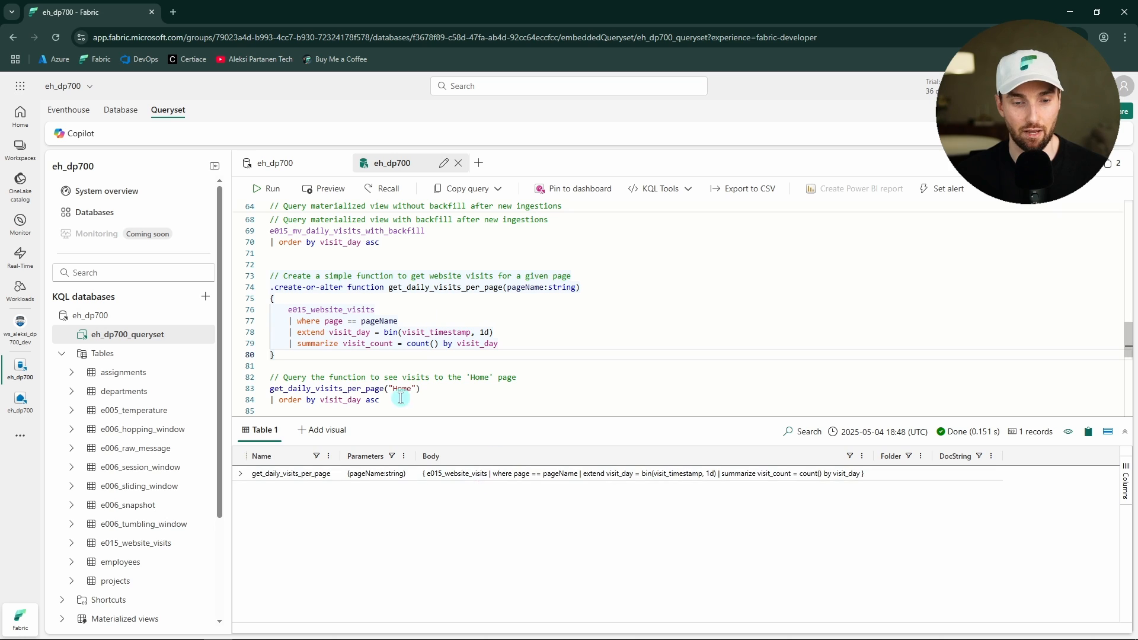
Expand the database's Functions and Materialized views folders to inspect the objects they contain
{"action": "scroll", "coordinate": [172, 440], "scroll_direction": "down", "scroll_amount": 3}
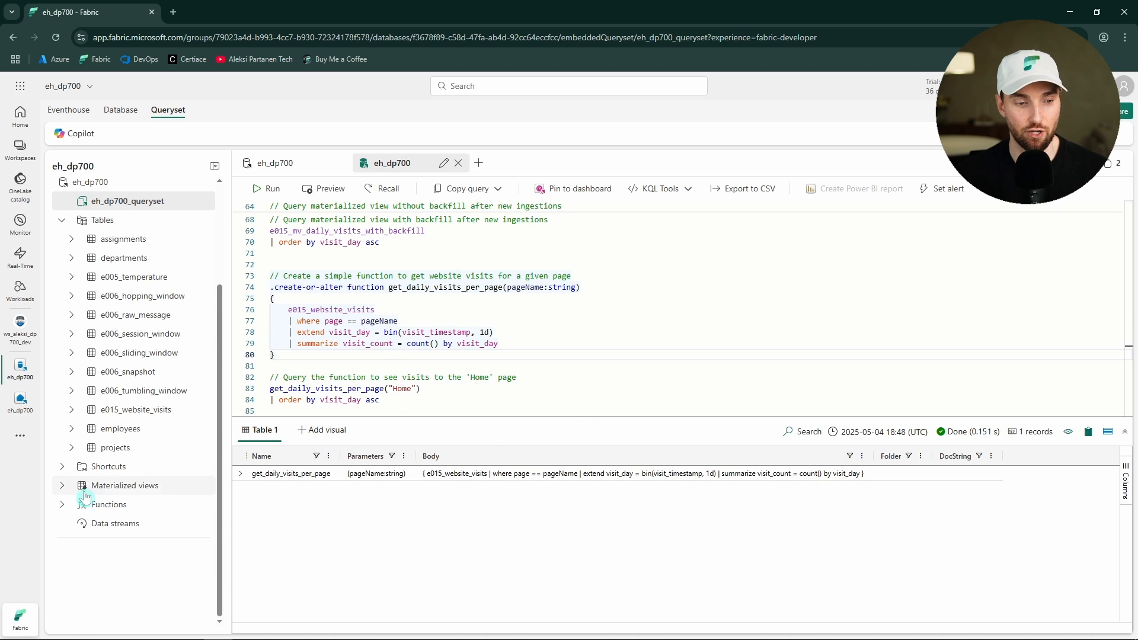
{"action": "left_click", "coordinate": [62, 504]}
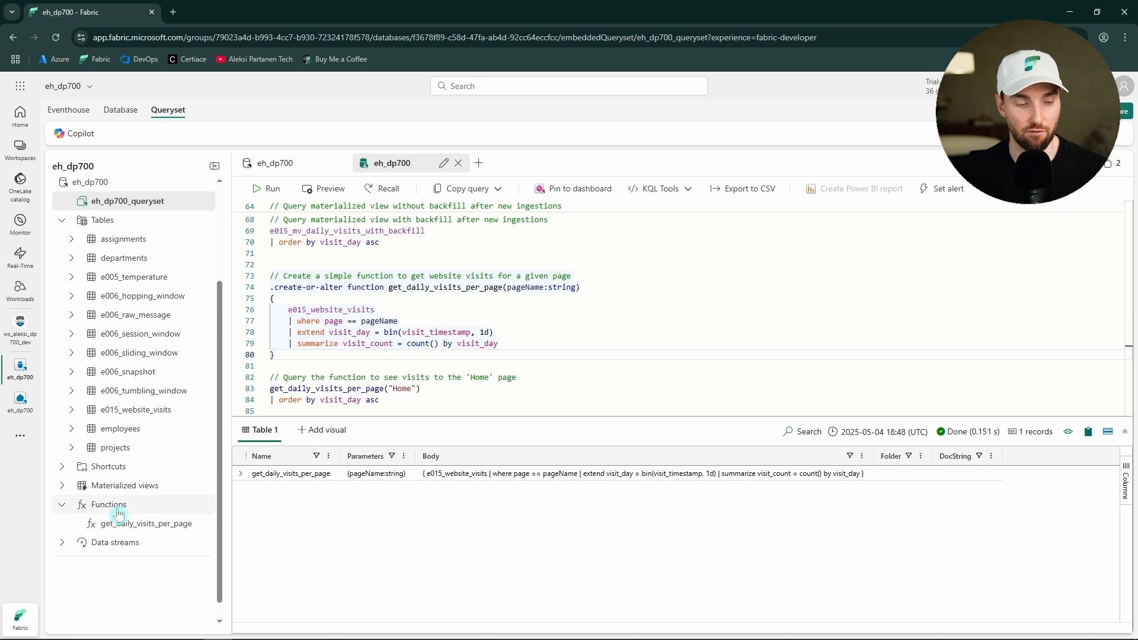
{"action": "left_click", "coordinate": [59, 486]}
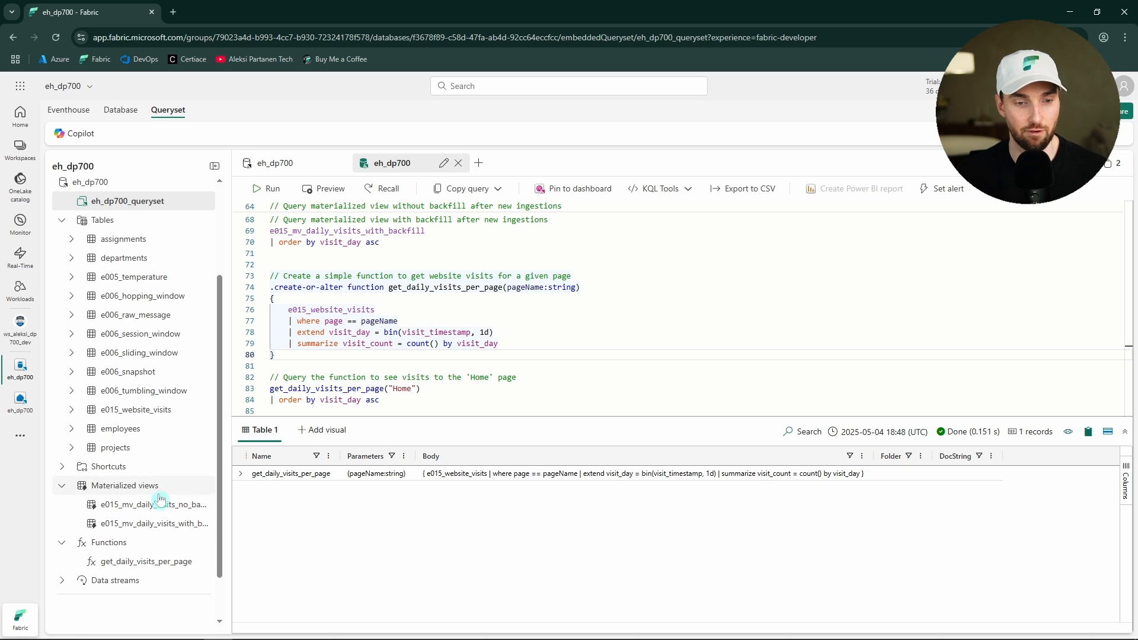
Query get_daily_visits_per_page for the "Home" page and for the "Blog" page, each ordered by visit_day ascending
{"action": "scroll", "coordinate": [415, 344], "scroll_direction": "down", "scroll_amount": 2}
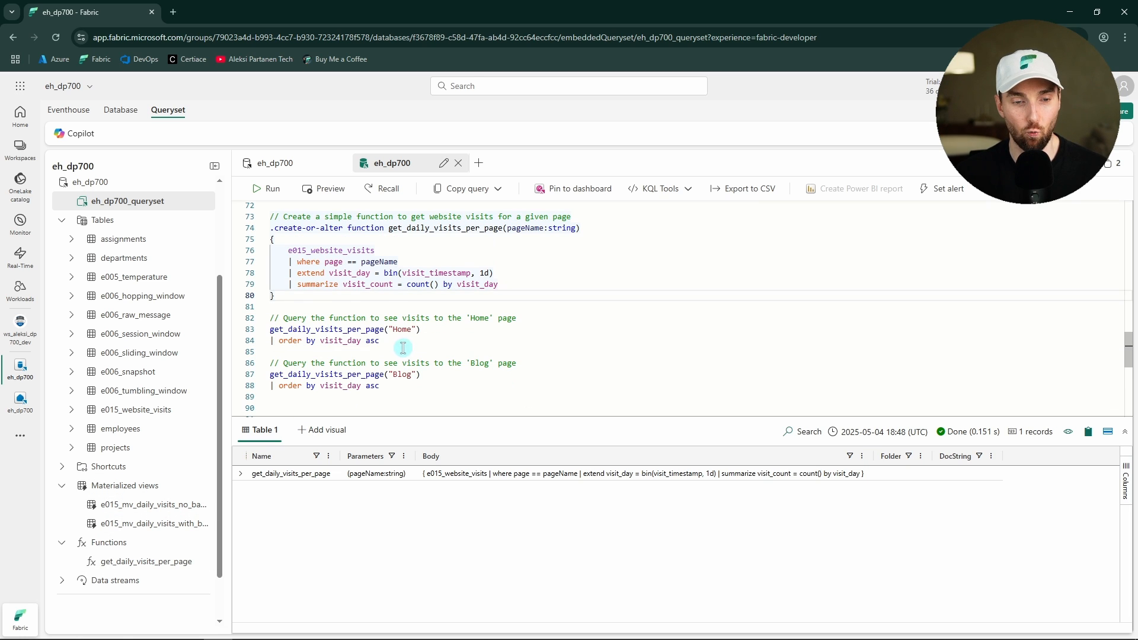
{"action": "double_click", "coordinate": [345, 329]}
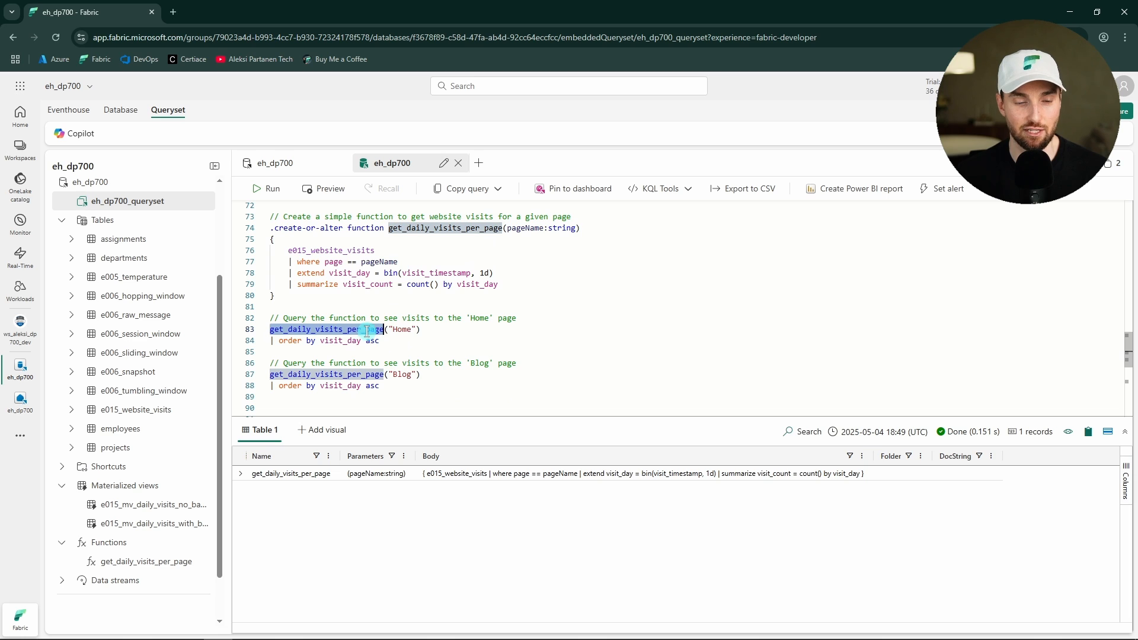
{"action": "double_click", "coordinate": [401, 331]}
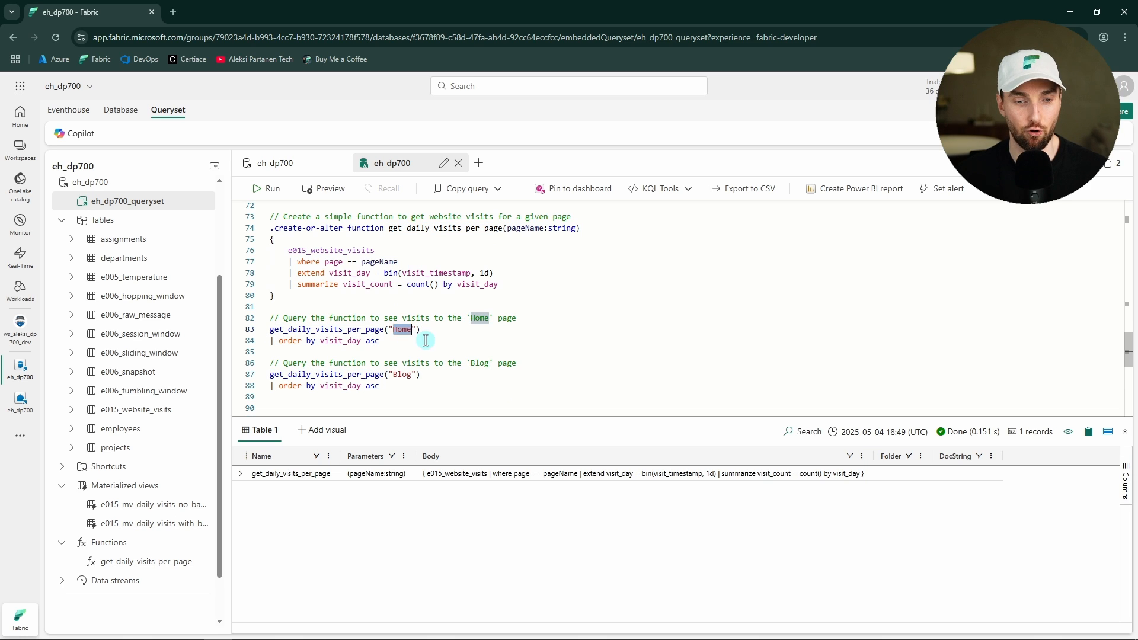
{"action": "left_click", "coordinate": [395, 346]}
{"action": "left_click_drag", "start_coordinate": [413, 344], "coordinate": [349, 342]}
{"action": "left_click", "coordinate": [393, 346]}
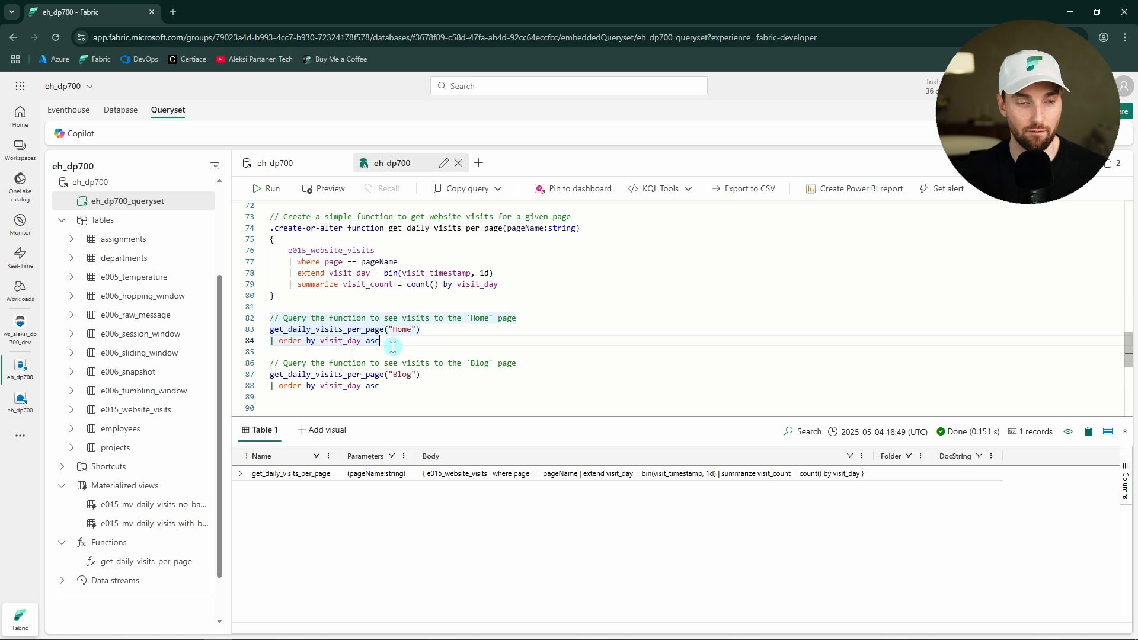
{"action": "left_click", "coordinate": [293, 342]}
{"action": "left_click", "coordinate": [391, 344]}
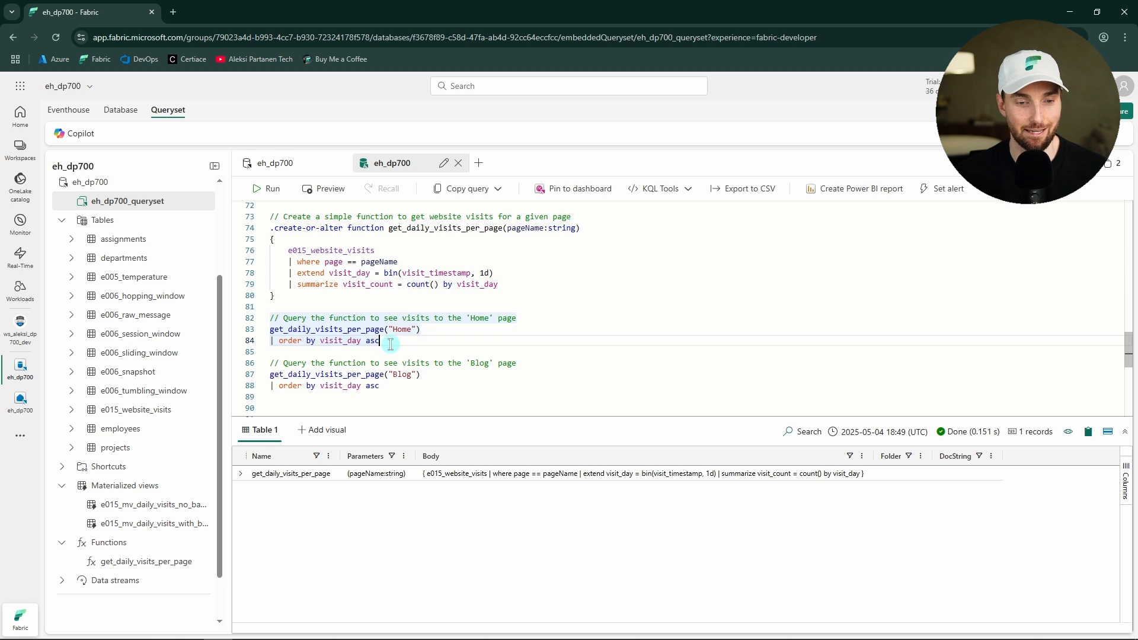
{"action": "left_click", "coordinate": [260, 190]}
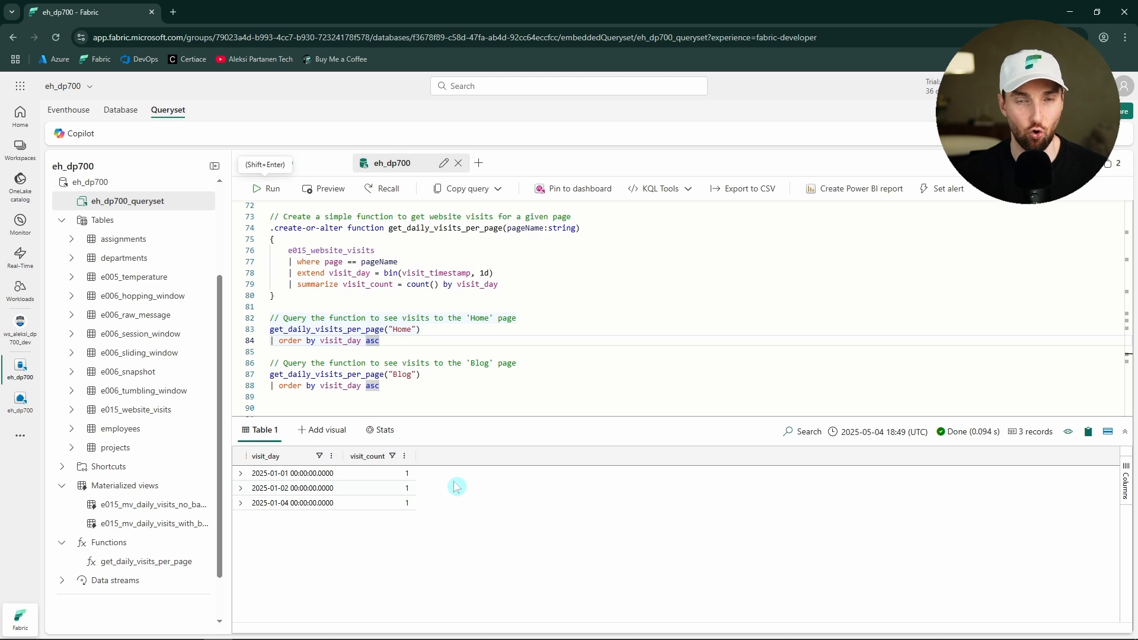
{"action": "left_click", "coordinate": [418, 386]}
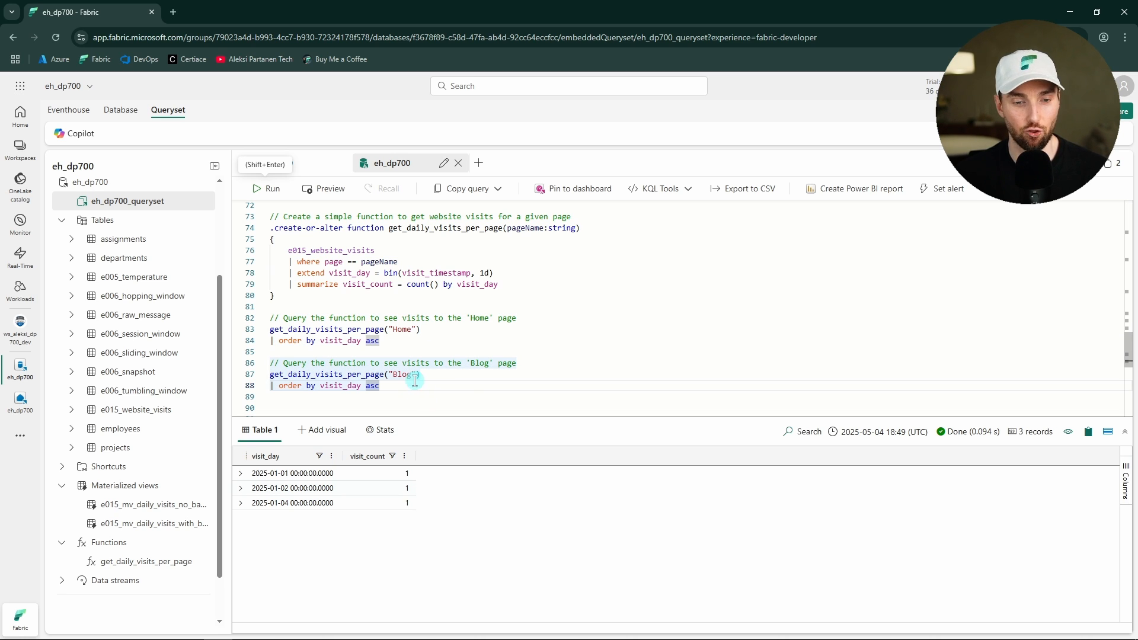
{"action": "left_click", "coordinate": [266, 188]}
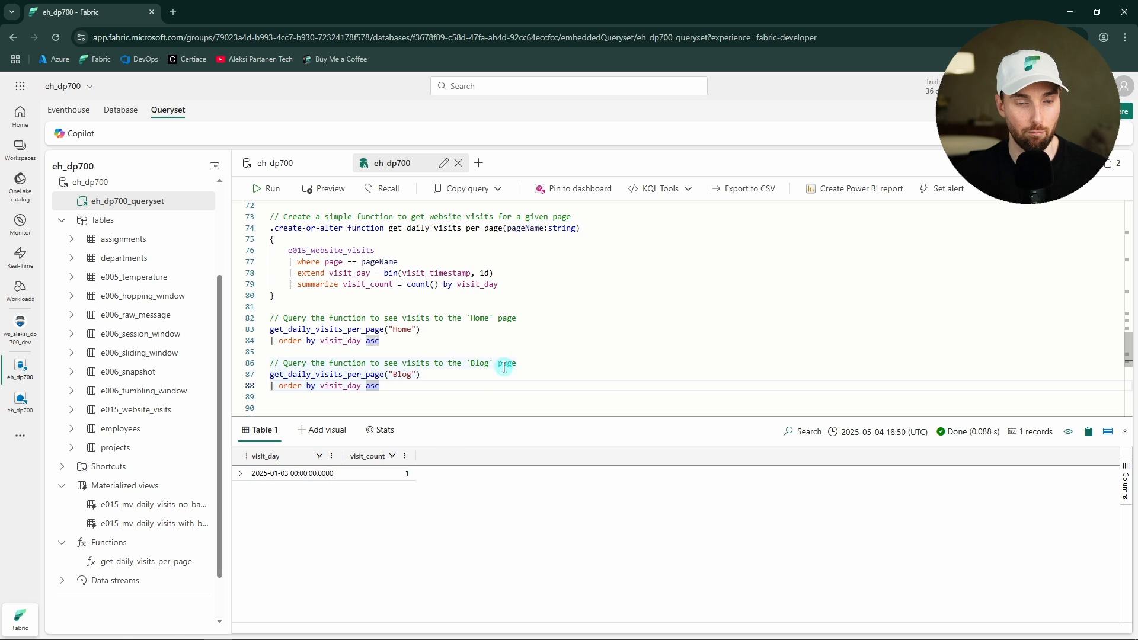
Query the e015_website_visits table ordered by visit_timestamp ascending to check the function results against the raw visits
{"action": "scroll", "coordinate": [450, 355], "scroll_direction": "up", "scroll_amount": 6}
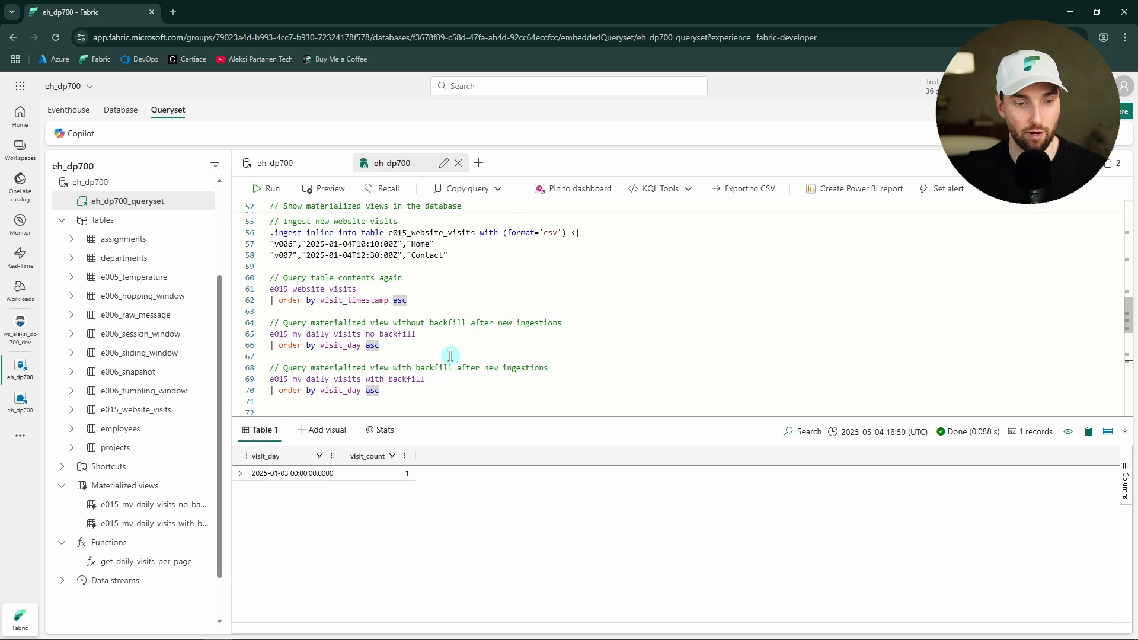
{"action": "scroll", "coordinate": [450, 355], "scroll_direction": "up", "scroll_amount": 1}
{"action": "left_click", "coordinate": [421, 333]}
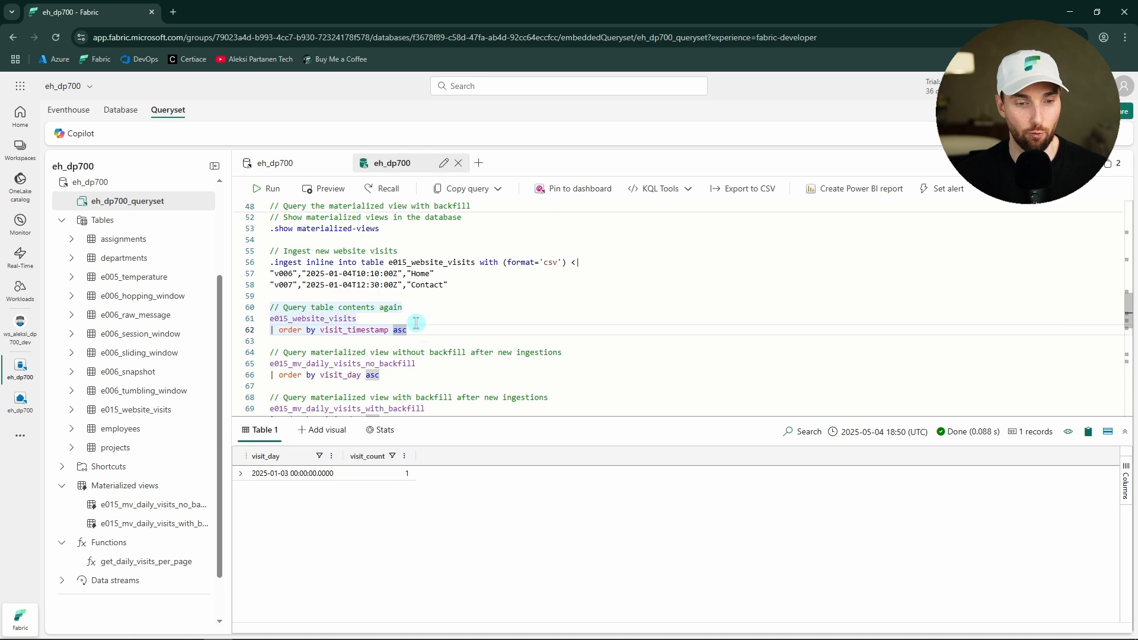
{"action": "key", "text": "shift+Return"}
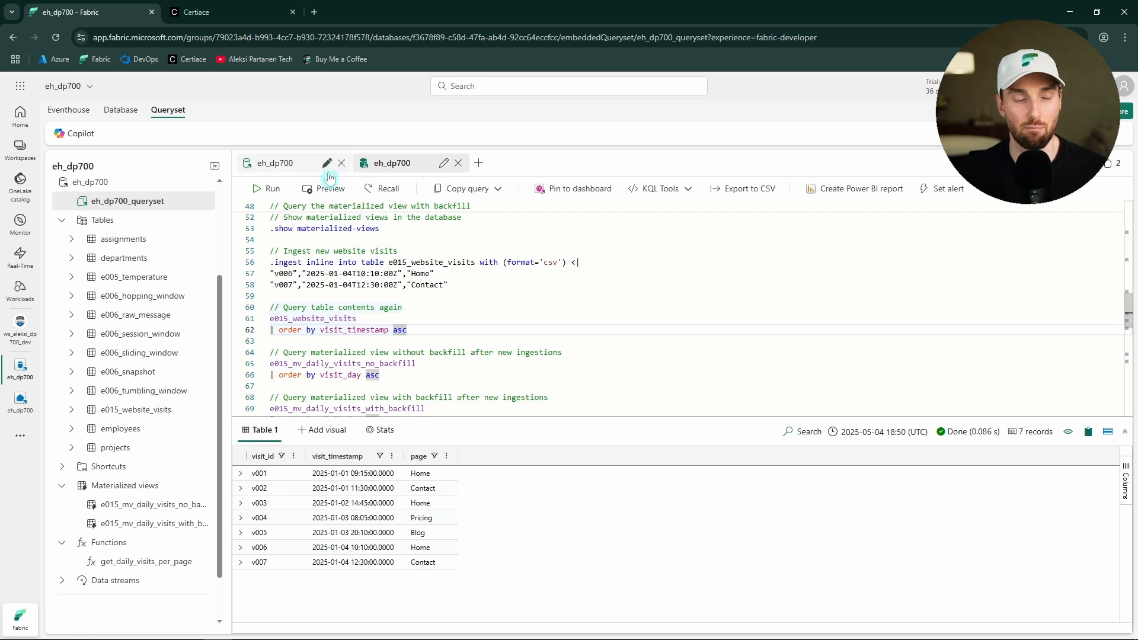
Switch to the Certiace site, open the DP-700 exam practice and start the Ingest Data with Microsoft Fabric module
{"action": "left_click", "coordinate": [248, 16]}
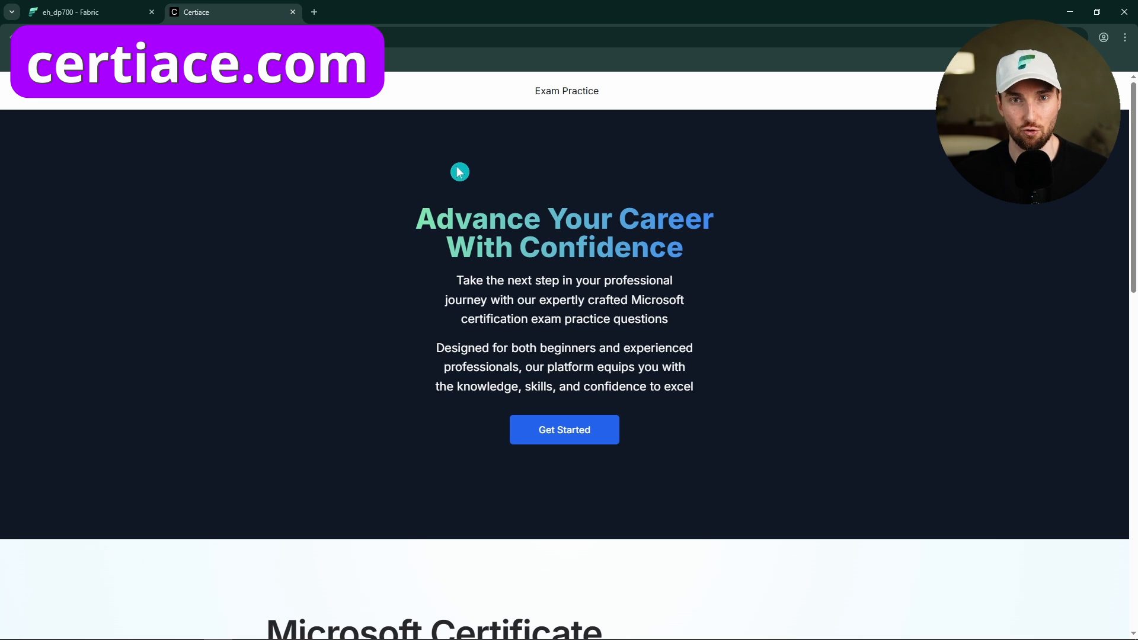
{"action": "left_click", "coordinate": [598, 431]}
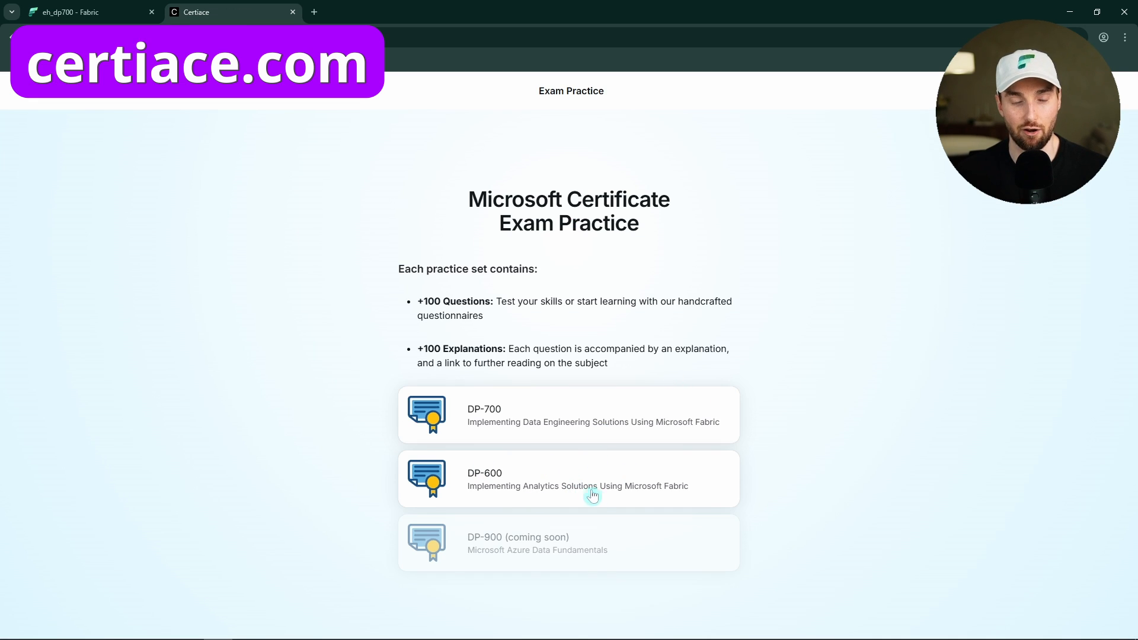
{"action": "left_click", "coordinate": [535, 411]}
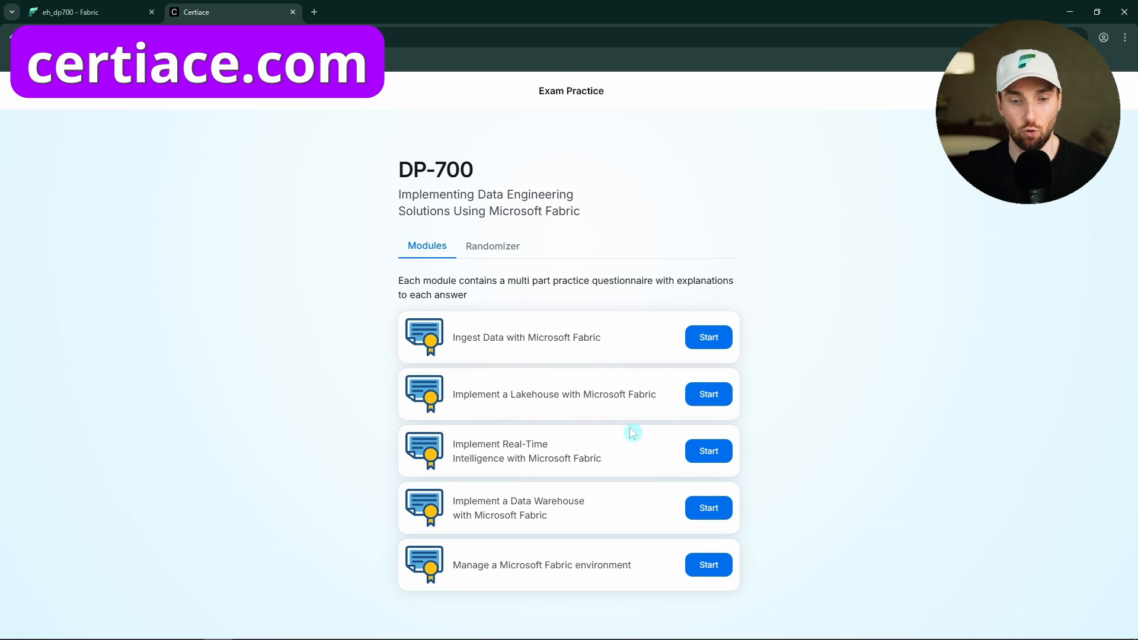
{"action": "left_click", "coordinate": [711, 342]}
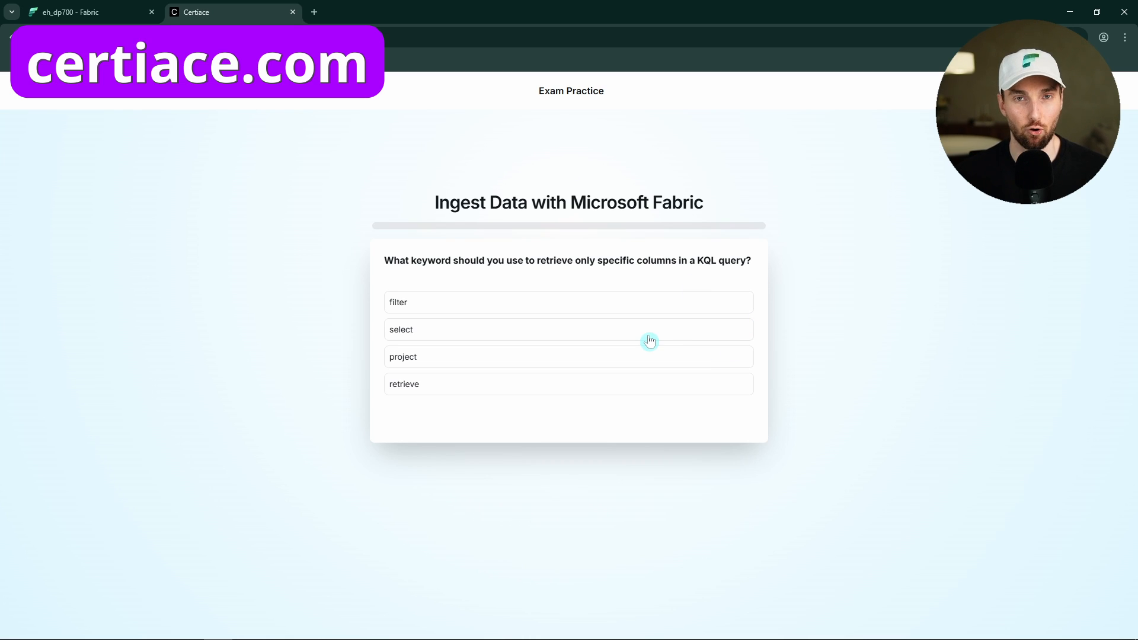
Answer the KQL specific-columns question with "filter" and read the explanation given for it
{"action": "left_click", "coordinate": [586, 306]}
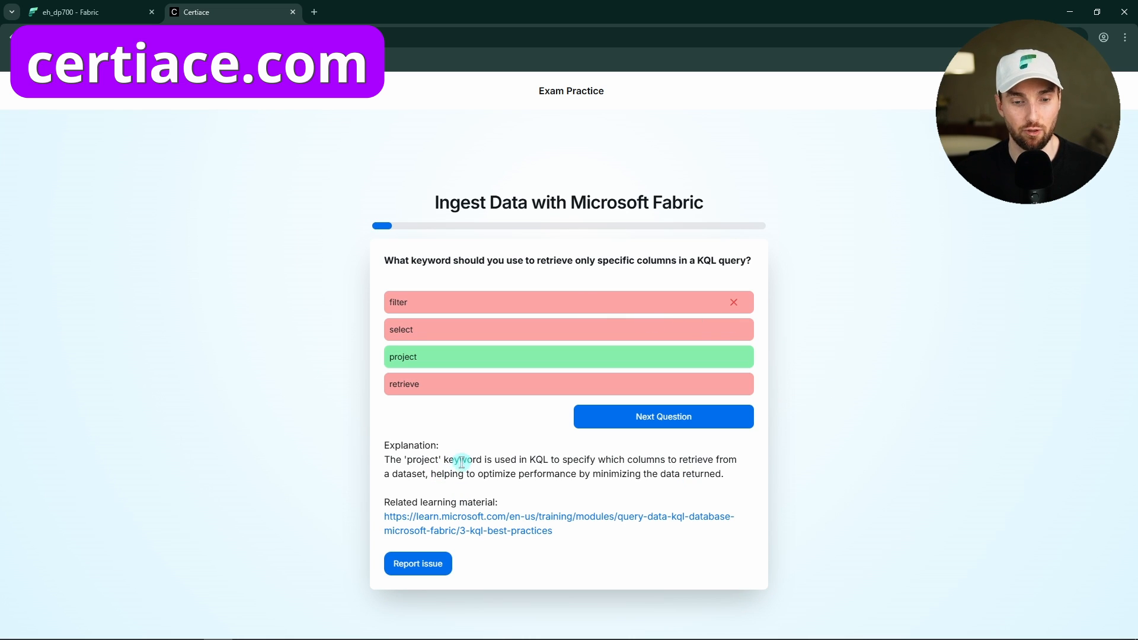
{"action": "left_click_drag", "start_coordinate": [735, 478], "coordinate": [398, 460]}
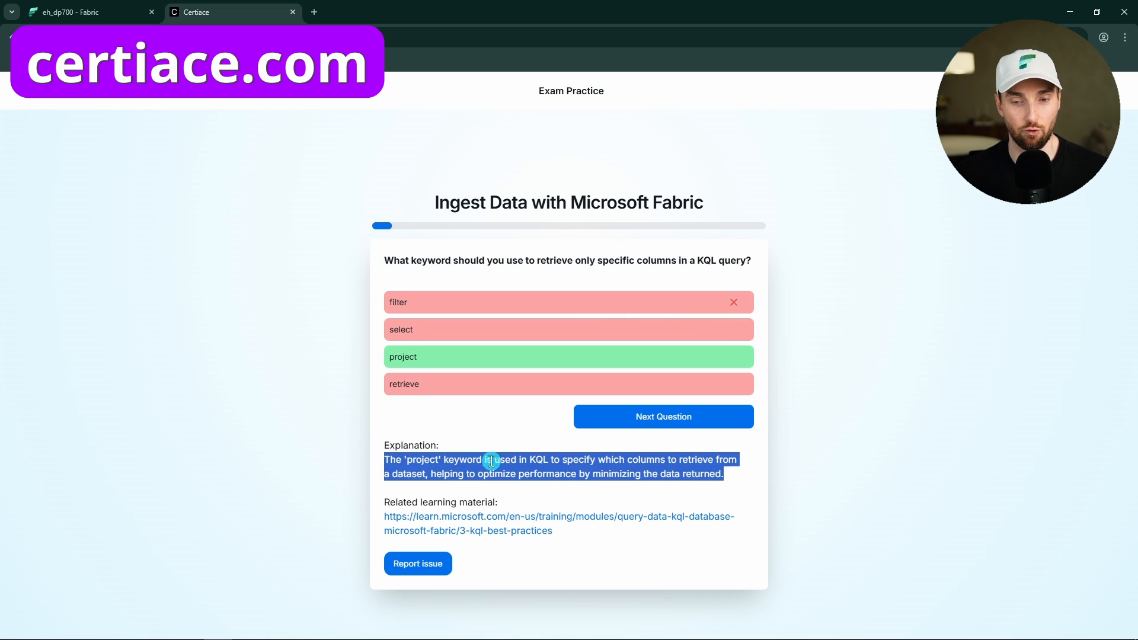
{"action": "left_click", "coordinate": [509, 468]}
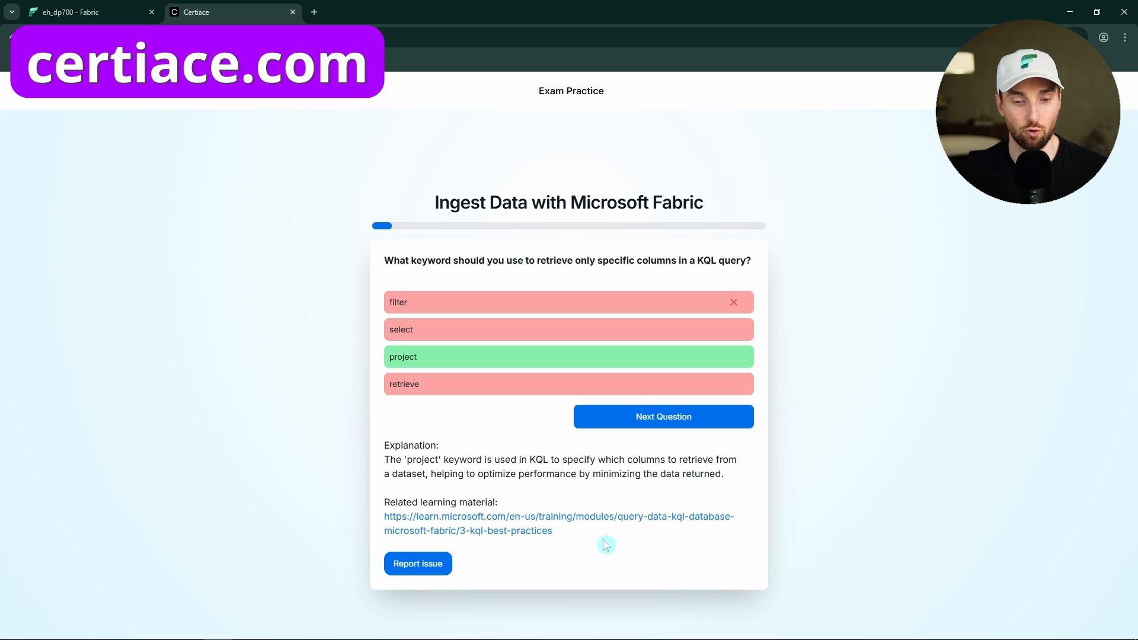